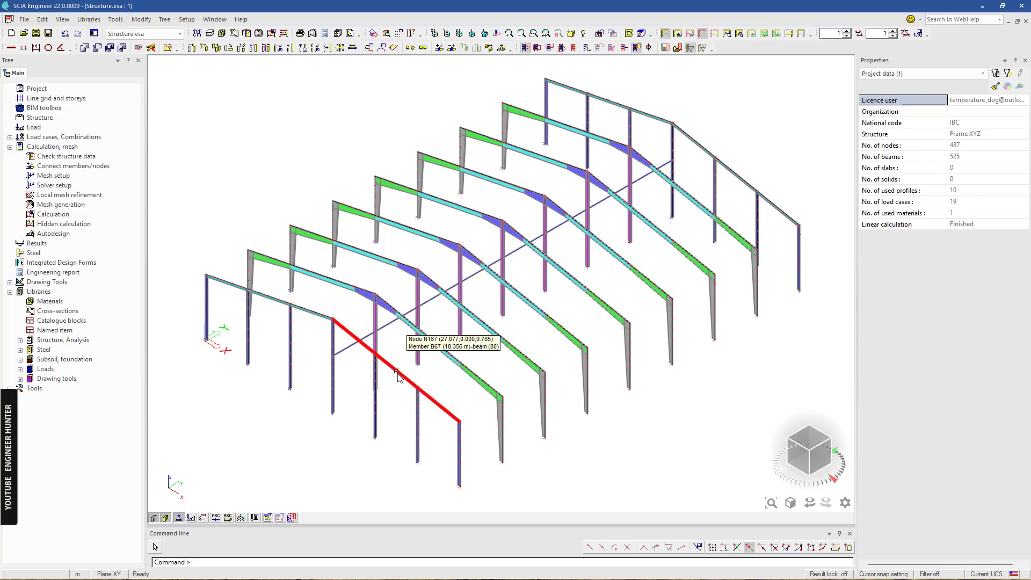
# - Examine the two interior ridge columns nearest the front gable frame by selecting both of them
pyautogui.keyDown('ctrl'); pyautogui.moveTo(408, 371); pyautogui.dragTo(430, 374, button='right'); pyautogui.keyUp('ctrl')
pyautogui.scroll(2, 429, 373)
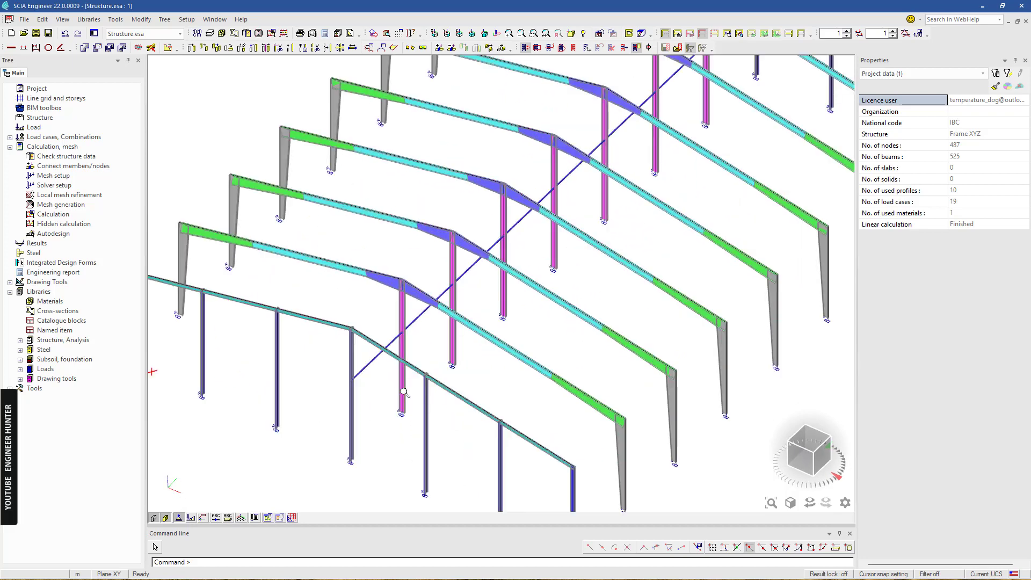
pyautogui.click(401, 384)
pyautogui.scroll(2, 465, 358)
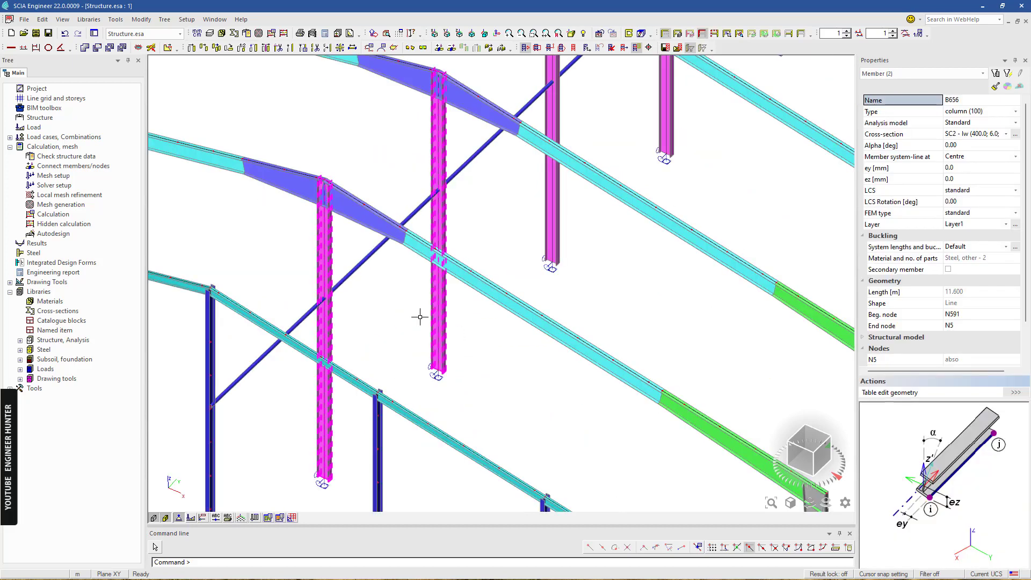
pyautogui.click(436, 311)
pyautogui.scroll(-1, 585, 286)
pyautogui.keyDown('ctrl'); pyautogui.moveTo(527, 362); pyautogui.dragTo(503, 357, button='right'); pyautogui.keyUp('ctrl')
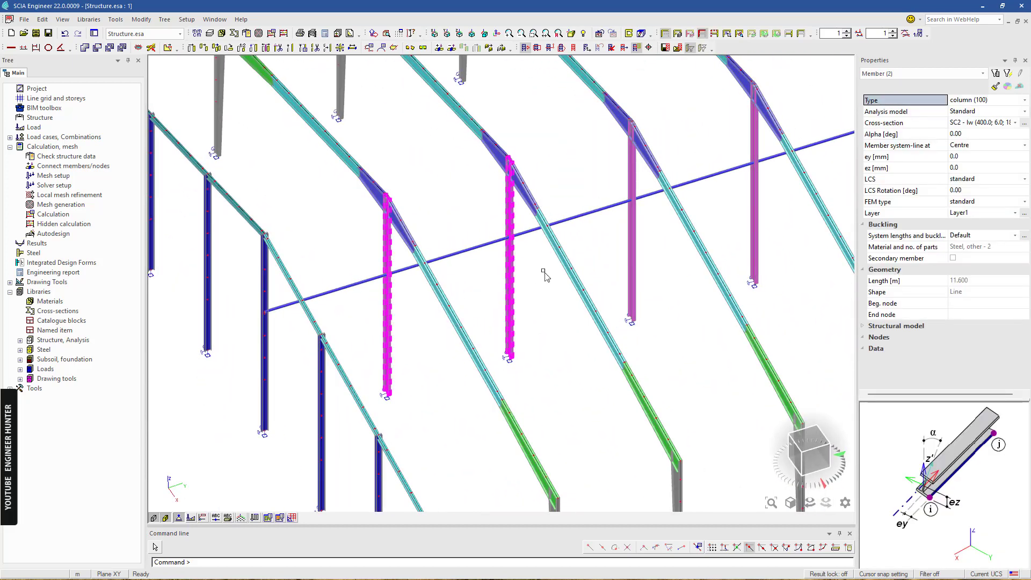
pyautogui.scroll(-2, 387, 330)
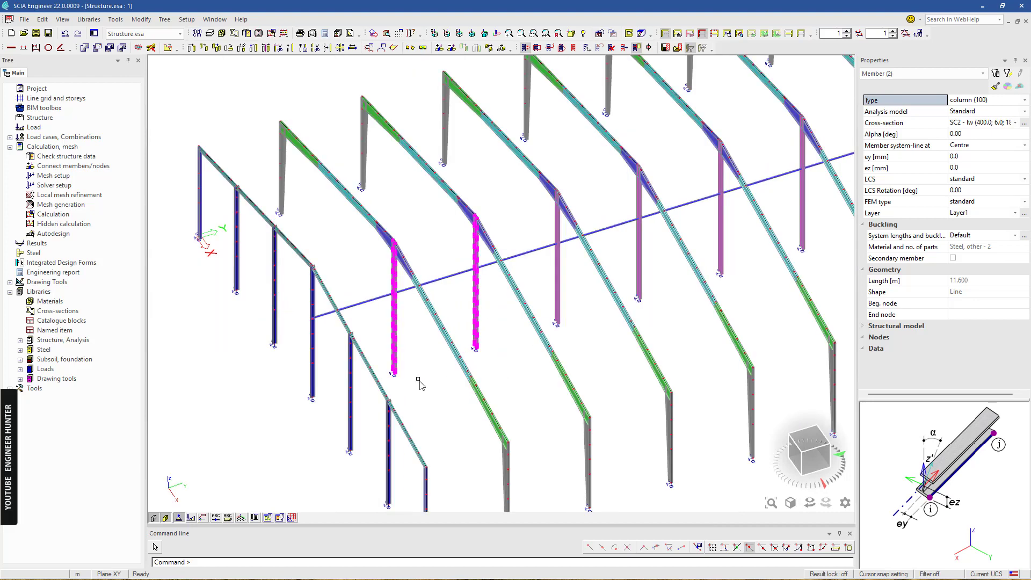
pyautogui.keyDown('ctrl'); pyautogui.moveTo(420, 380); pyautogui.dragTo(425, 358, button='right'); pyautogui.keyUp('ctrl')
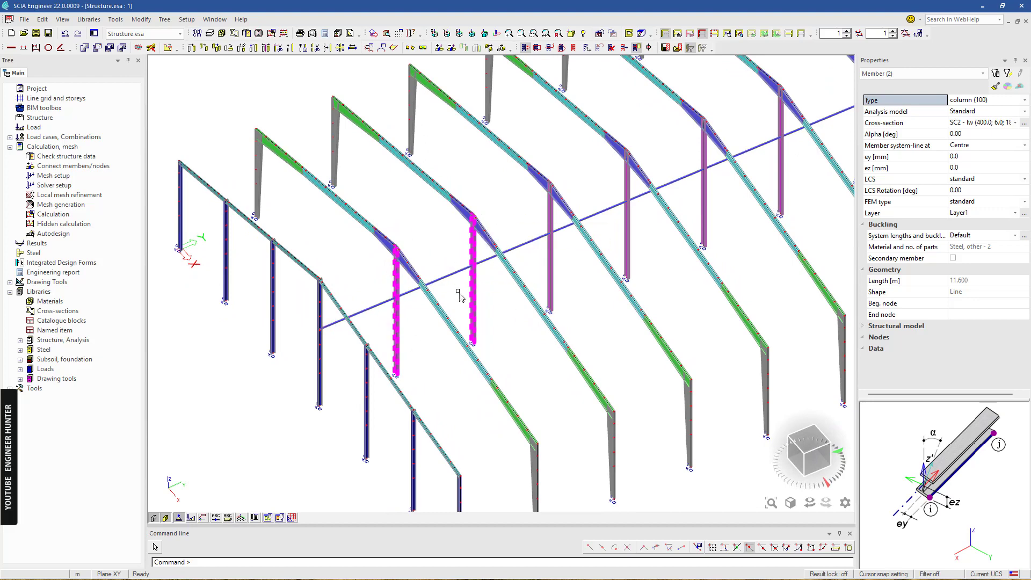
# - Examine the third interior ridge column and the central front gable column, ending with the selection cleared
pyautogui.scroll(2, 403, 256)
pyautogui.press('Escape')
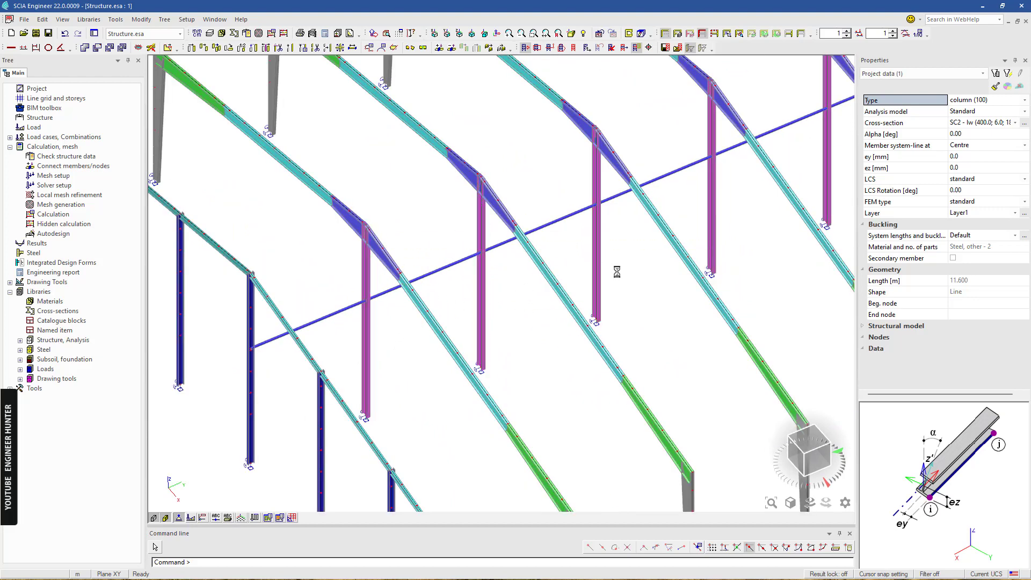
pyautogui.click(593, 239)
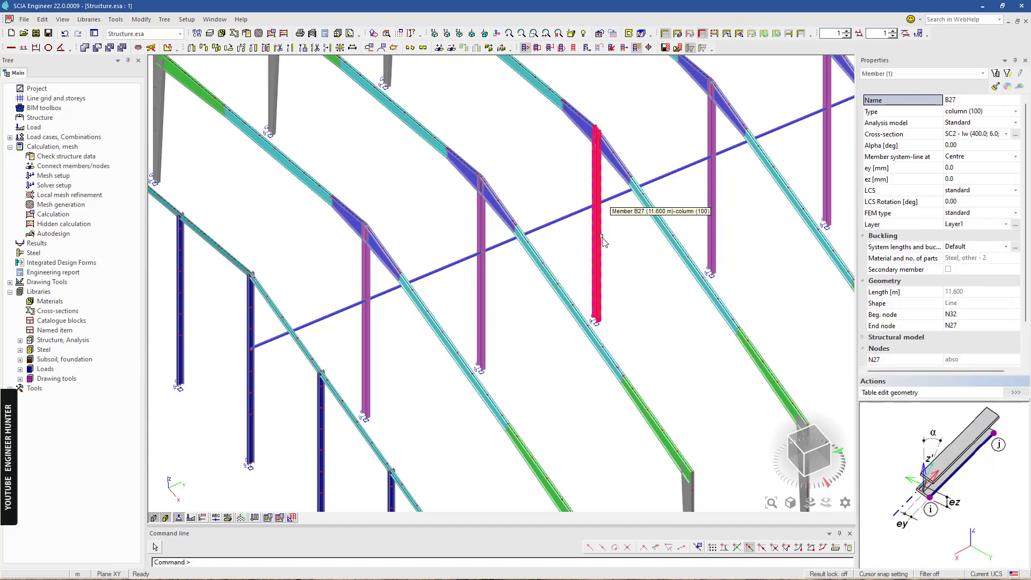
pyautogui.click(249, 416)
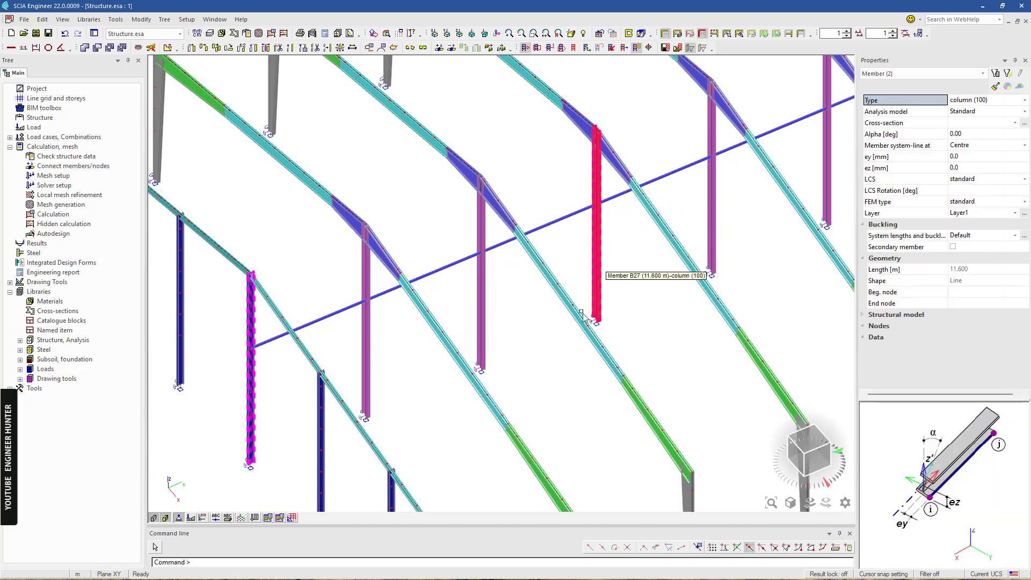
pyautogui.scroll(-3, 519, 344)
pyautogui.press('Escape')
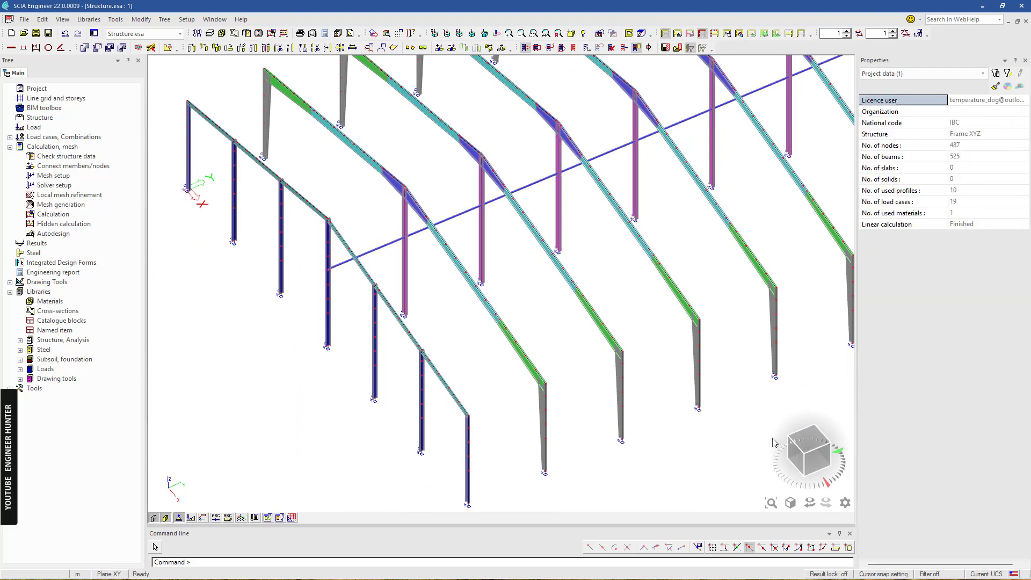
# - View the complete building with its purlins, bracing and cladding, and return to the main frames only in axonometric view
pyautogui.click(809, 455)
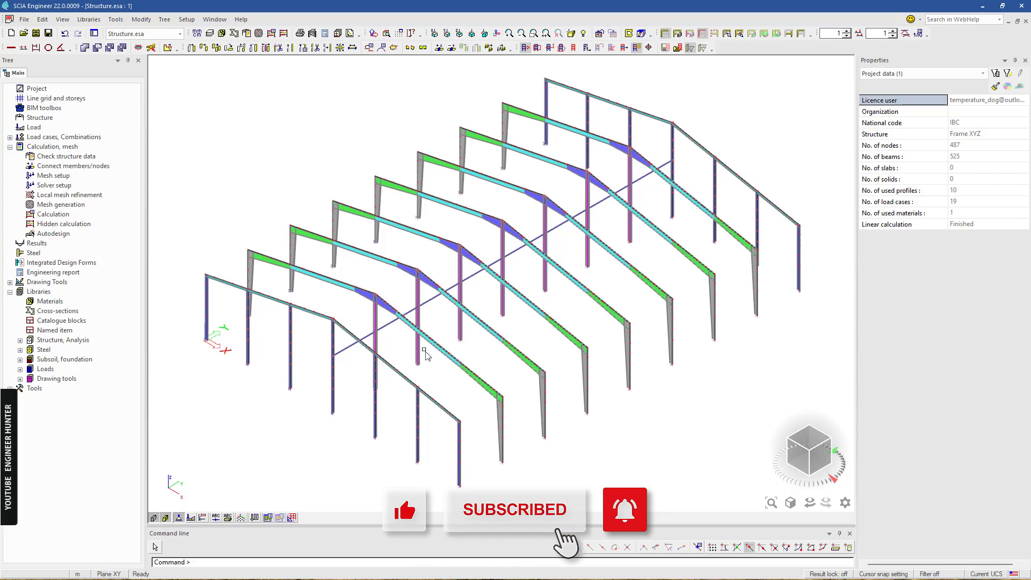
pyautogui.keyDown('ctrl'); pyautogui.moveTo(396, 394); pyautogui.dragTo(402, 400, button='right'); pyautogui.keyUp('ctrl')
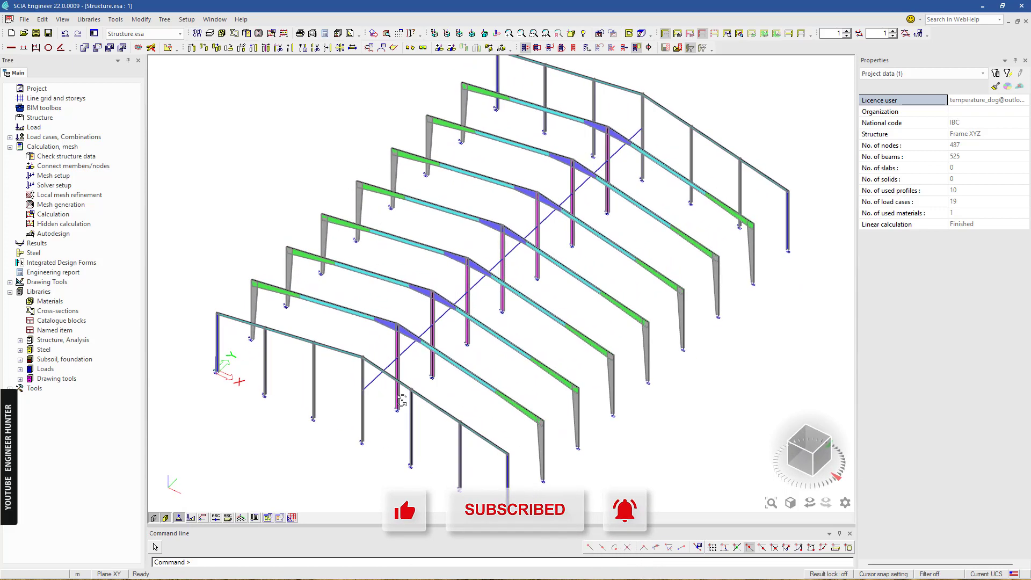
pyautogui.click(665, 34)
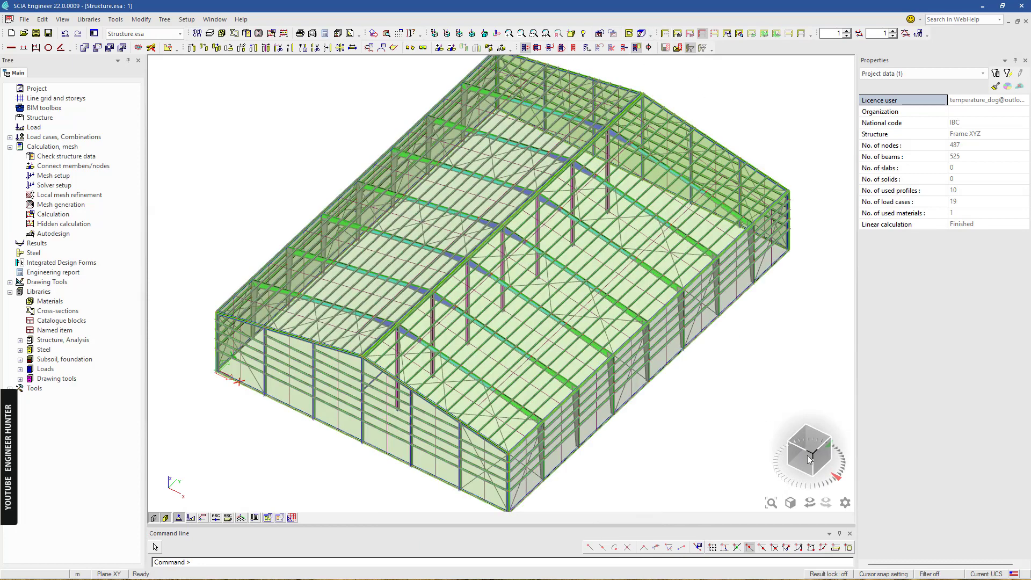
pyautogui.click(813, 456)
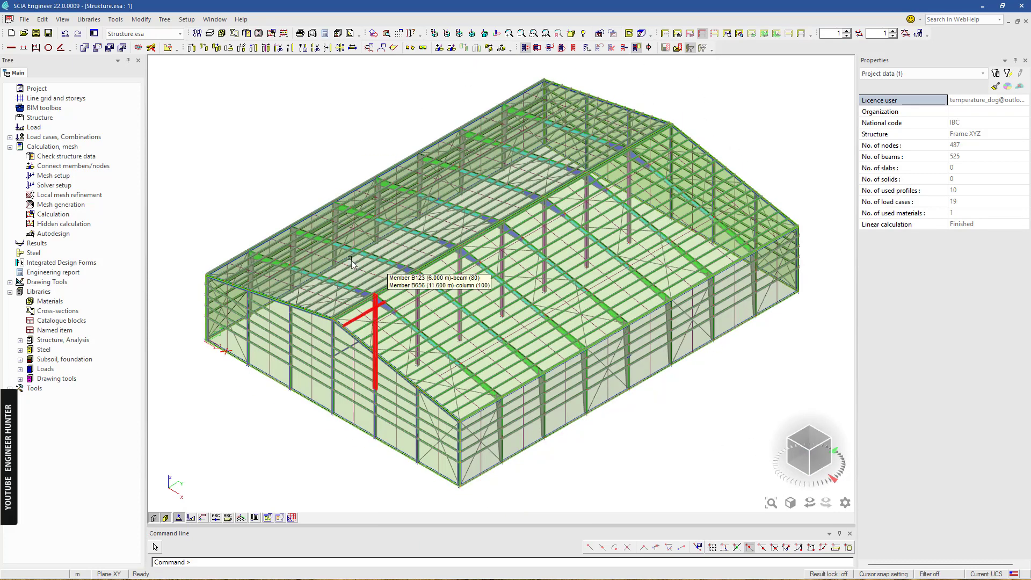
pyautogui.keyDown('ctrl'); pyautogui.moveTo(589, 491); pyautogui.dragTo(702, 466, button='right'); pyautogui.keyUp('ctrl')
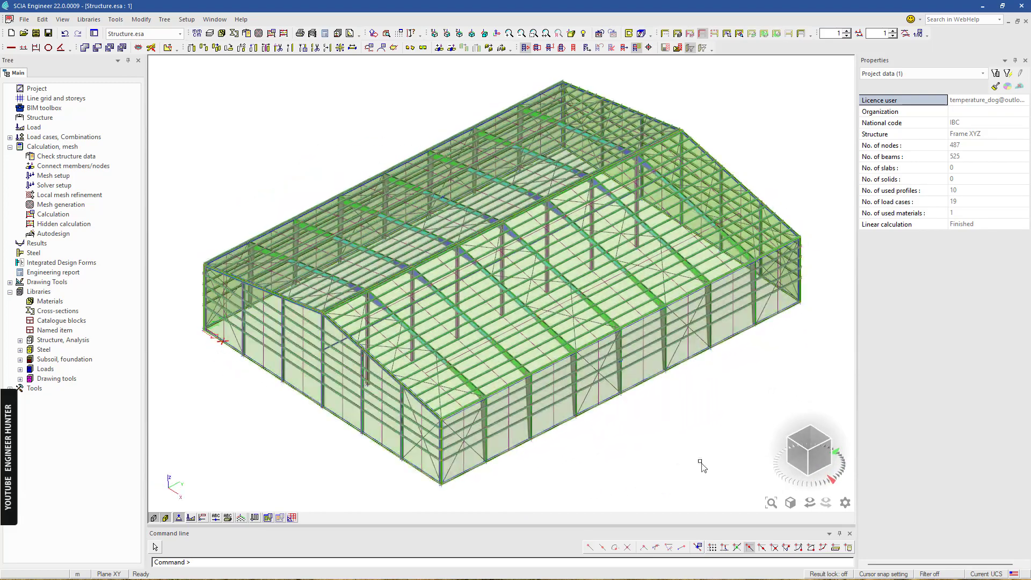
pyautogui.click(806, 459)
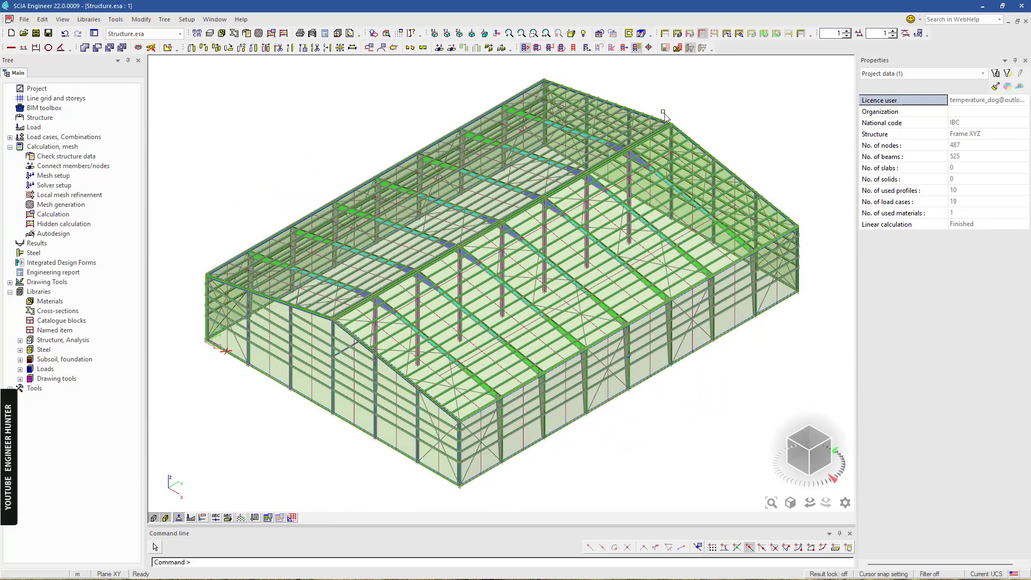
pyautogui.click(665, 34)
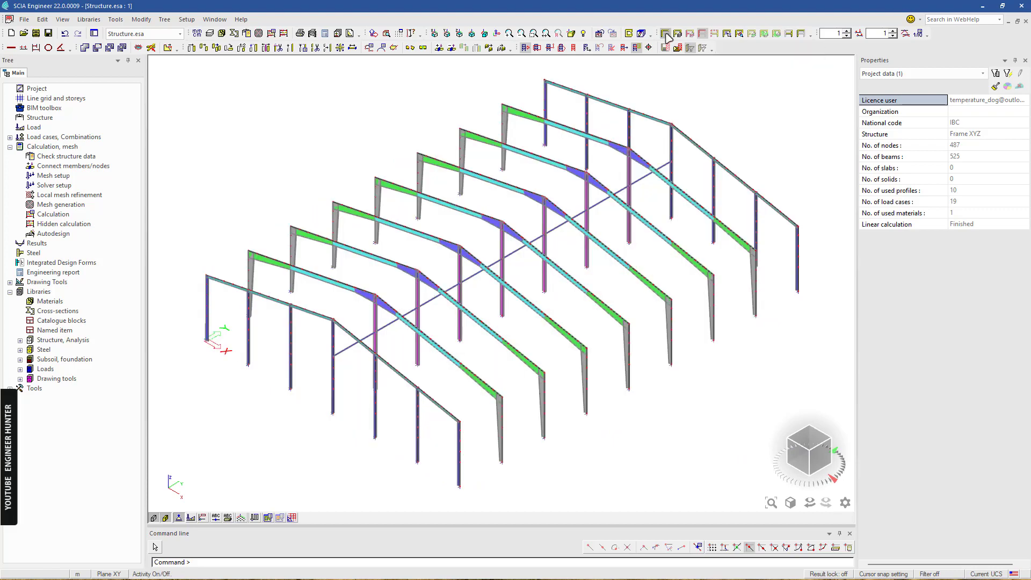
# - Examine the first two interior ridge columns behind the front gable from several angles, clearing their selection when finished
pyautogui.keyDown('ctrl'); pyautogui.moveTo(362, 396); pyautogui.dragTo(350, 389, button='right'); pyautogui.keyUp('ctrl')
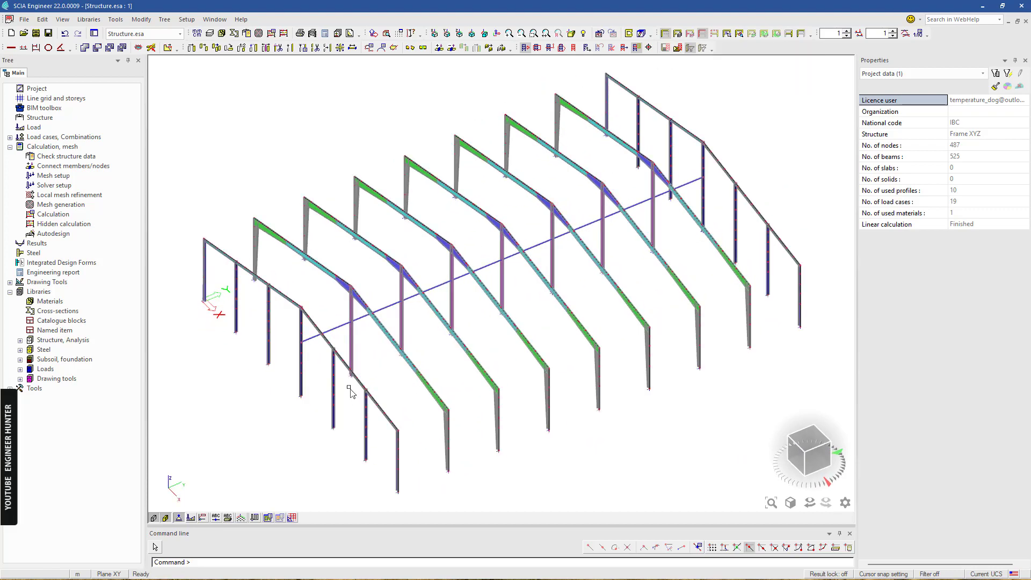
pyautogui.scroll(3, 344, 348)
pyautogui.moveTo(422, 344); pyautogui.dragTo(510, 331, button='middle')
pyautogui.keyDown('ctrl'); pyautogui.moveTo(511, 340); pyautogui.dragTo(479, 346, button='right'); pyautogui.keyUp('ctrl')
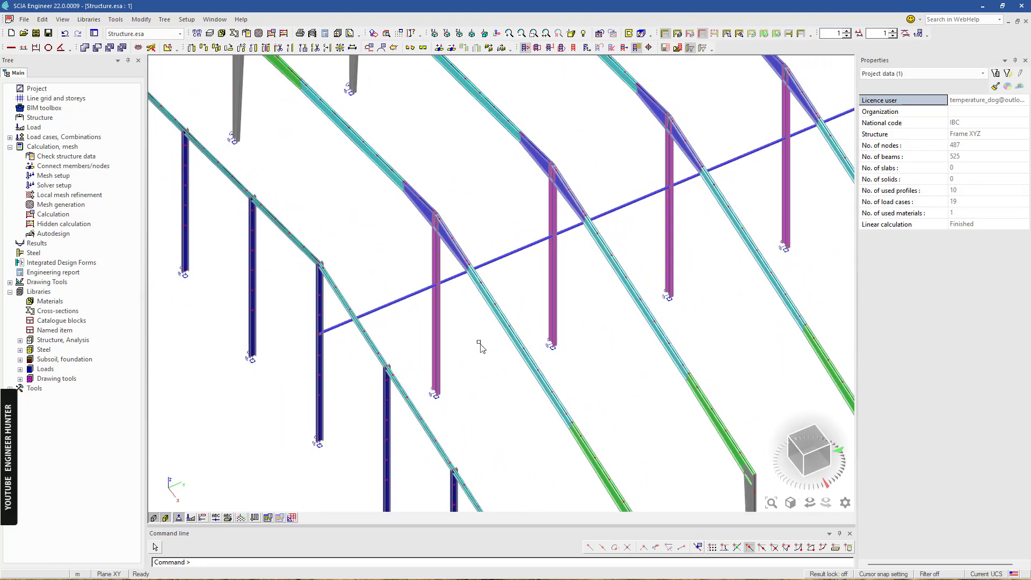
pyautogui.keyDown('ctrl'); pyautogui.moveTo(569, 302); pyautogui.dragTo(603, 300, button='right'); pyautogui.keyUp('ctrl')
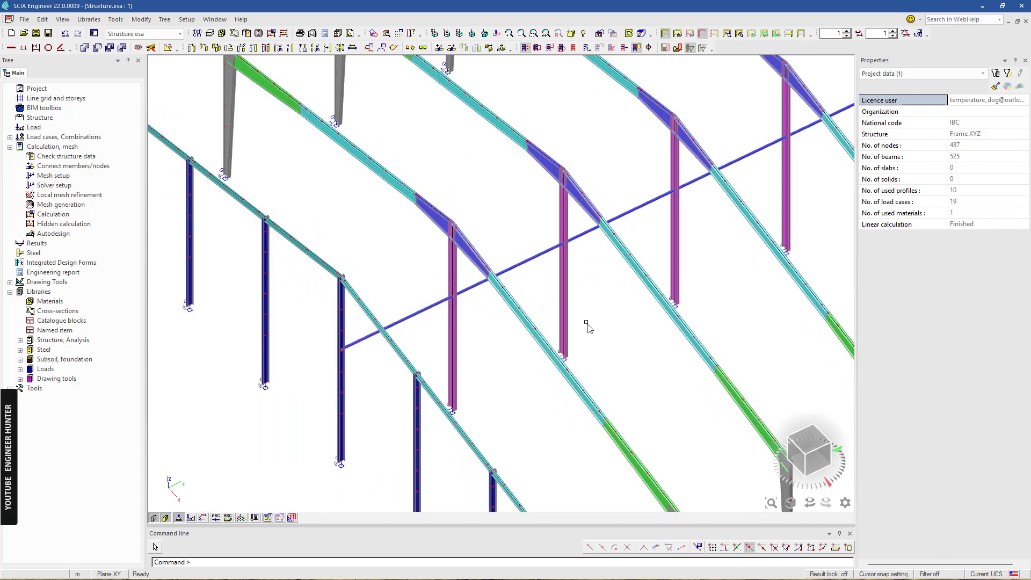
pyautogui.click(564, 322)
pyautogui.click(453, 384)
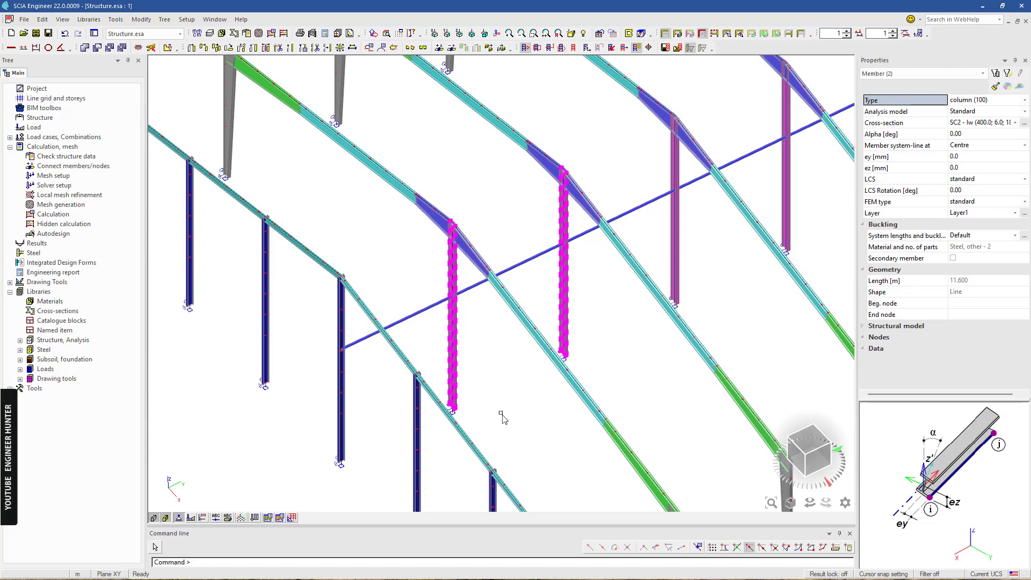
pyautogui.keyDown('ctrl'); pyautogui.moveTo(501, 414); pyautogui.dragTo(530, 374, button='right'); pyautogui.keyUp('ctrl')
pyautogui.moveTo(530, 374); pyautogui.dragTo(493, 293, button='middle')
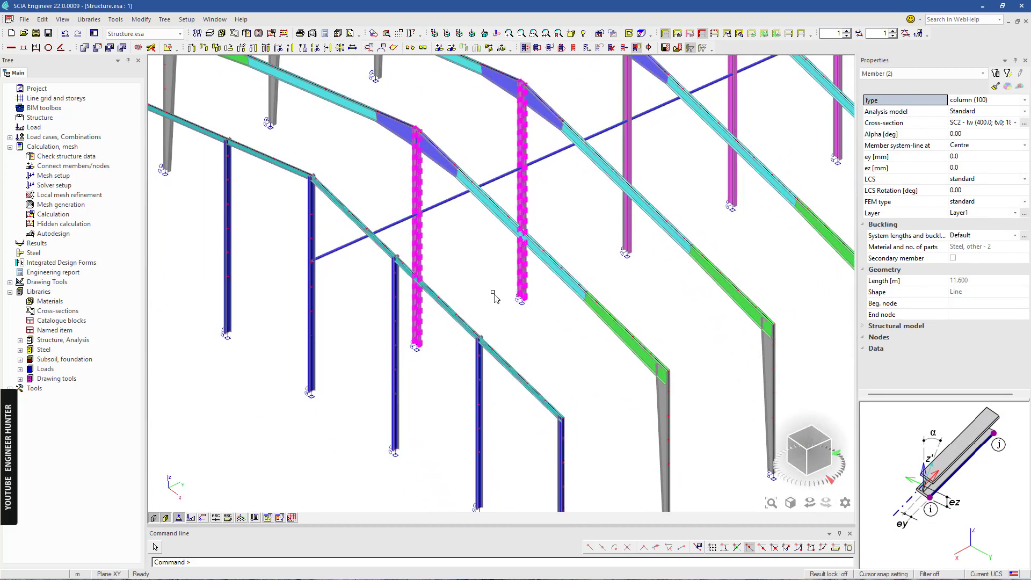
pyautogui.press('Escape')
# - Enable cursor snapping to points on line-curve by length, with the length set to 6 m
pyautogui.click(698, 547)
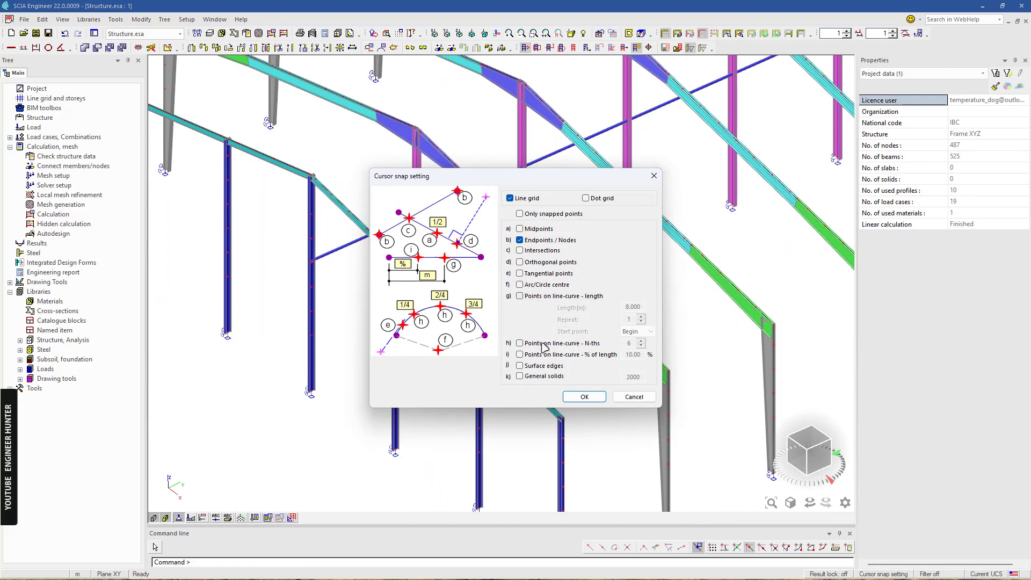
pyautogui.click(568, 297)
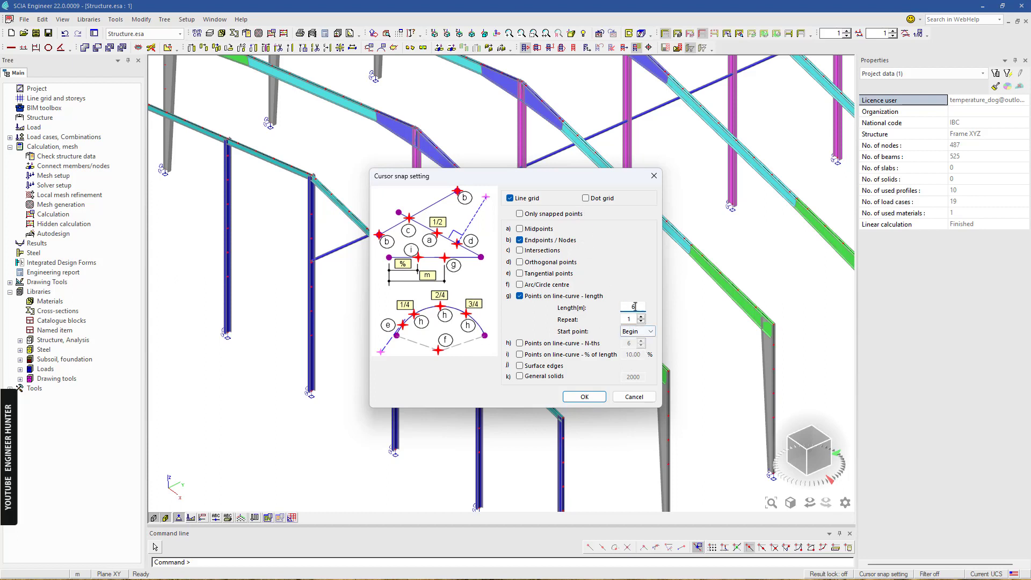
pyautogui.click(584, 397)
# - Break the two interior ridge columns nearest the front gable at defined points 6 m above their bases
pyautogui.click(418, 245)
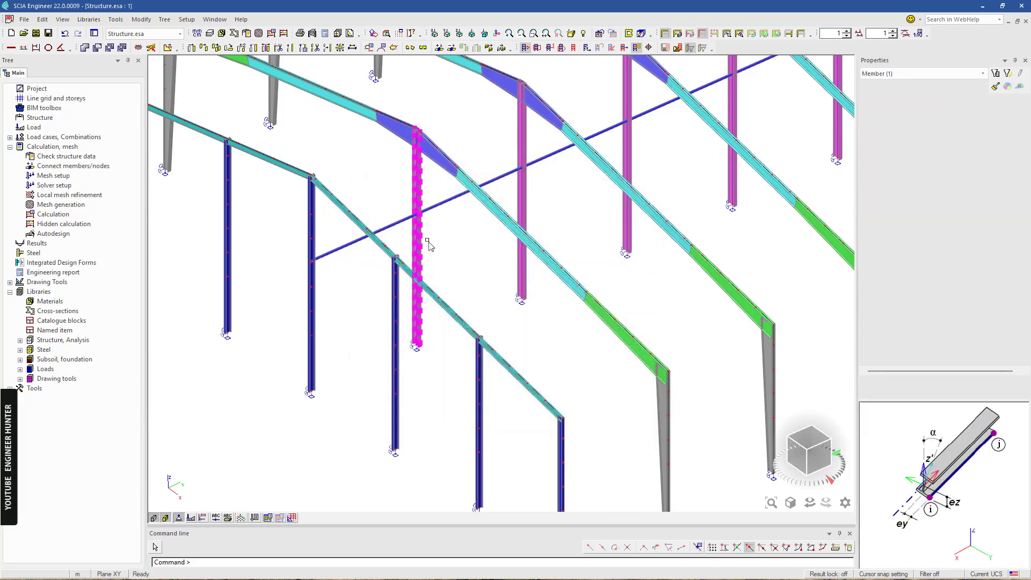
pyautogui.click(521, 161)
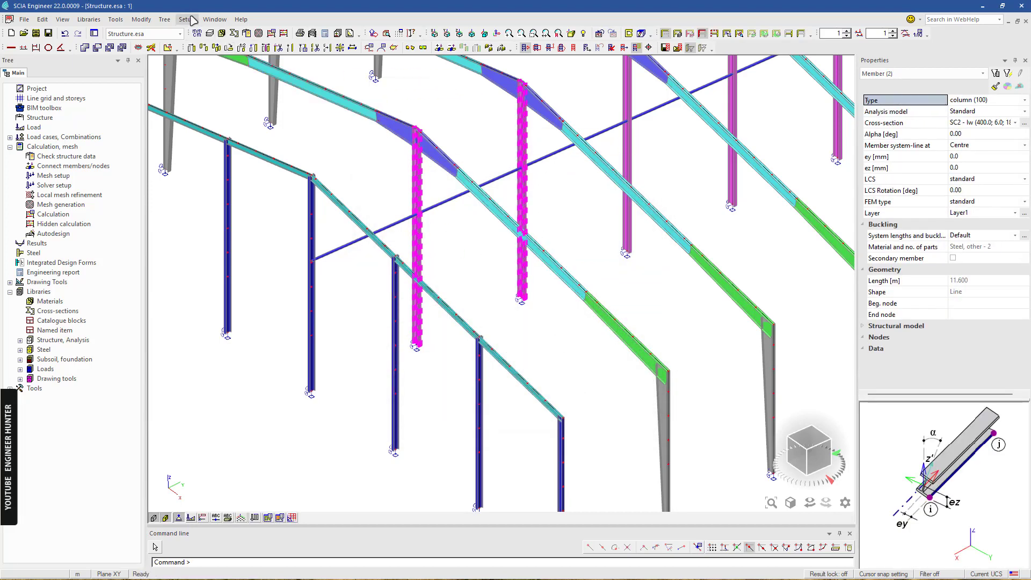
pyautogui.click(141, 19)
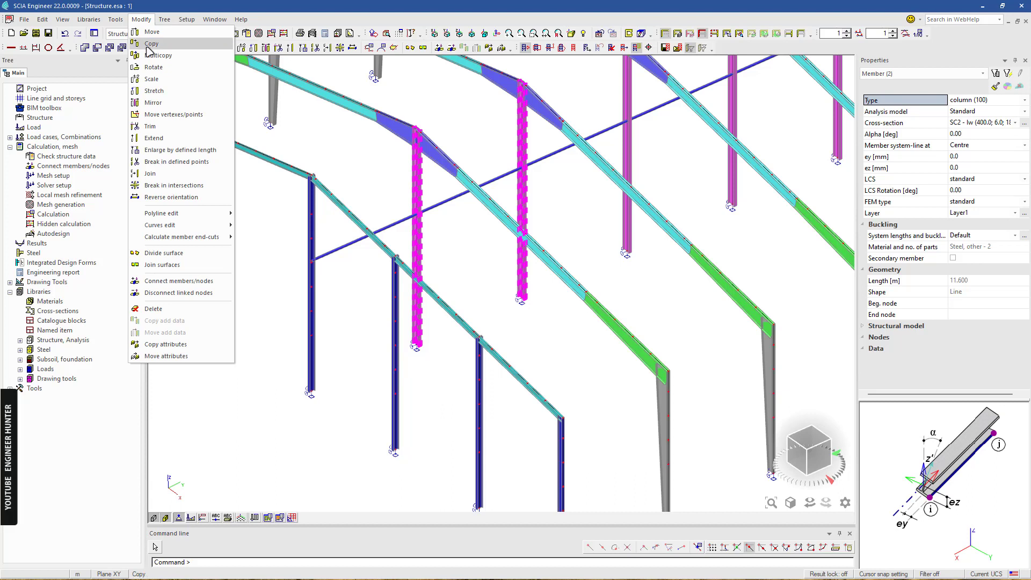
pyautogui.click(205, 161)
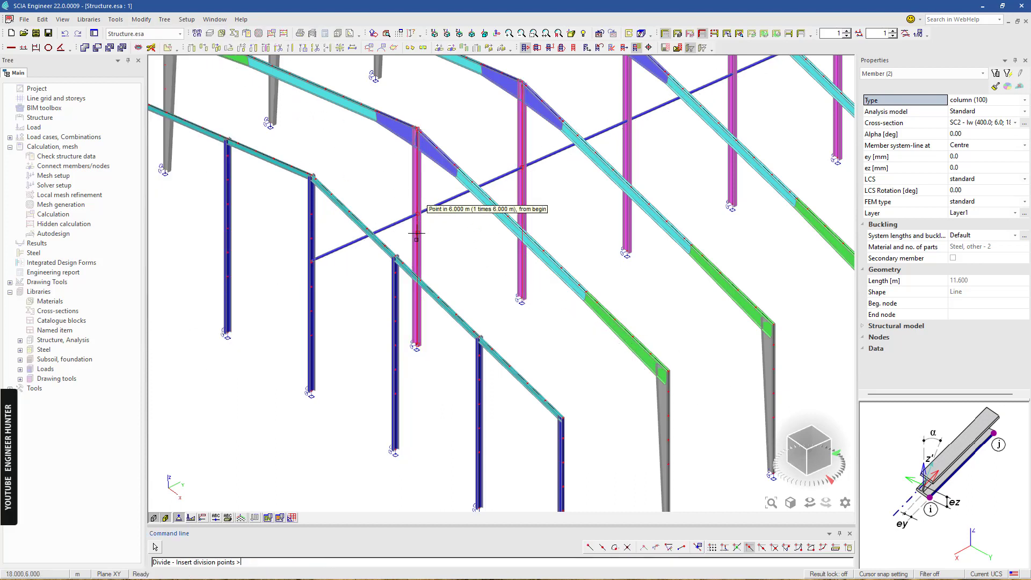
pyautogui.scroll(3, 427, 214)
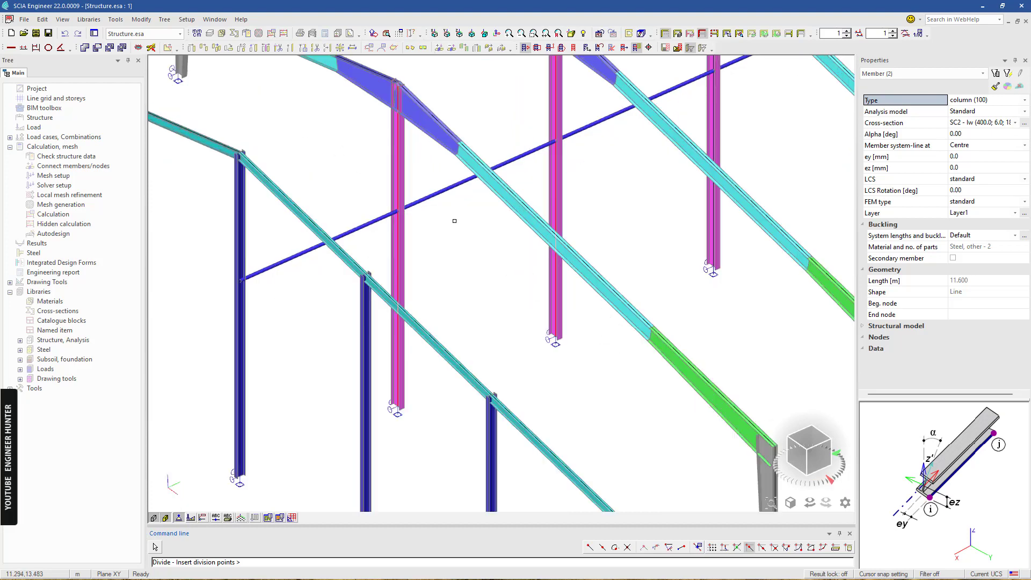
pyautogui.click(398, 239)
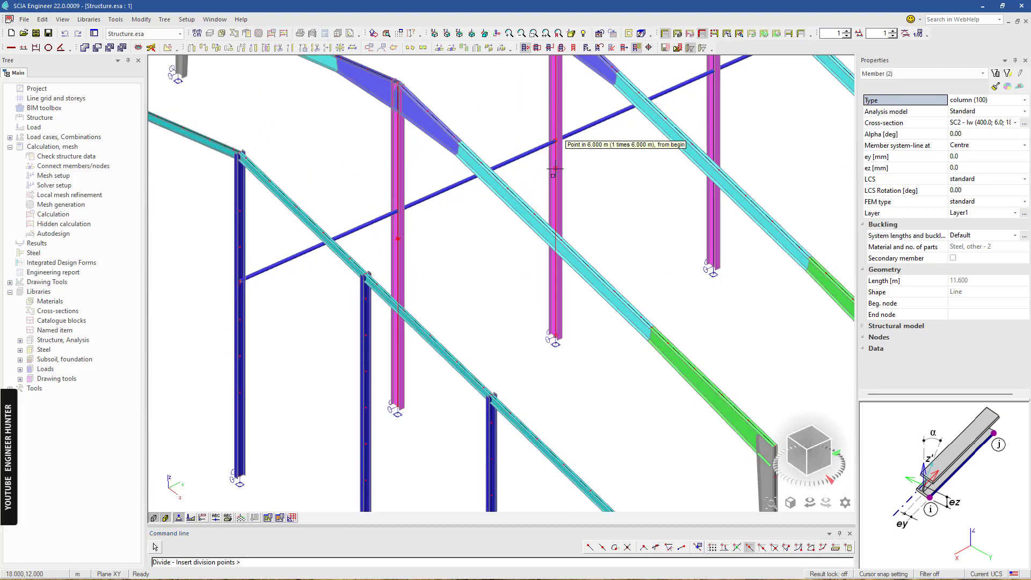
pyautogui.click(556, 169)
pyautogui.press('Escape')
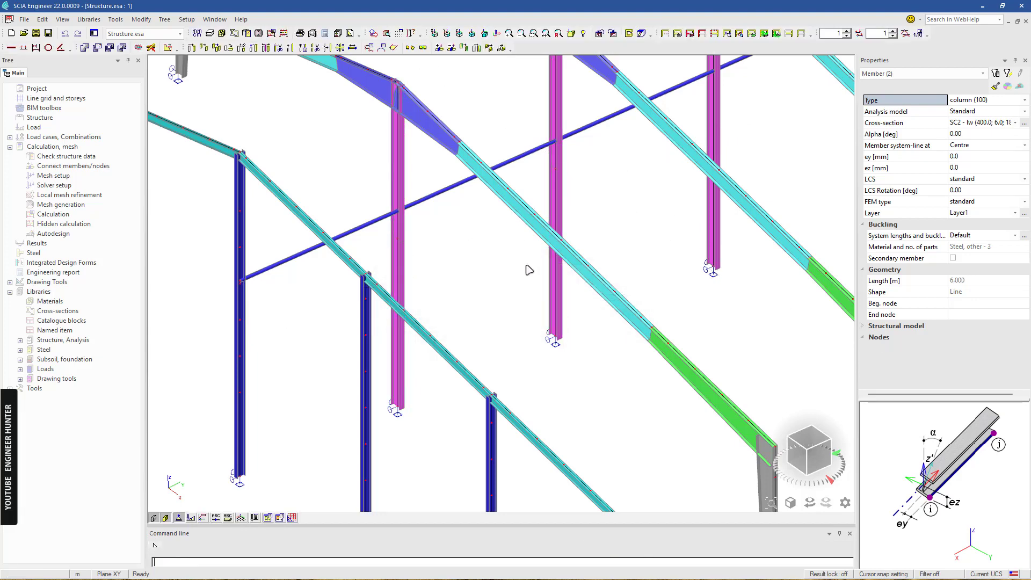
pyautogui.moveTo(428, 158); pyautogui.dragTo(451, 241, button='middle')
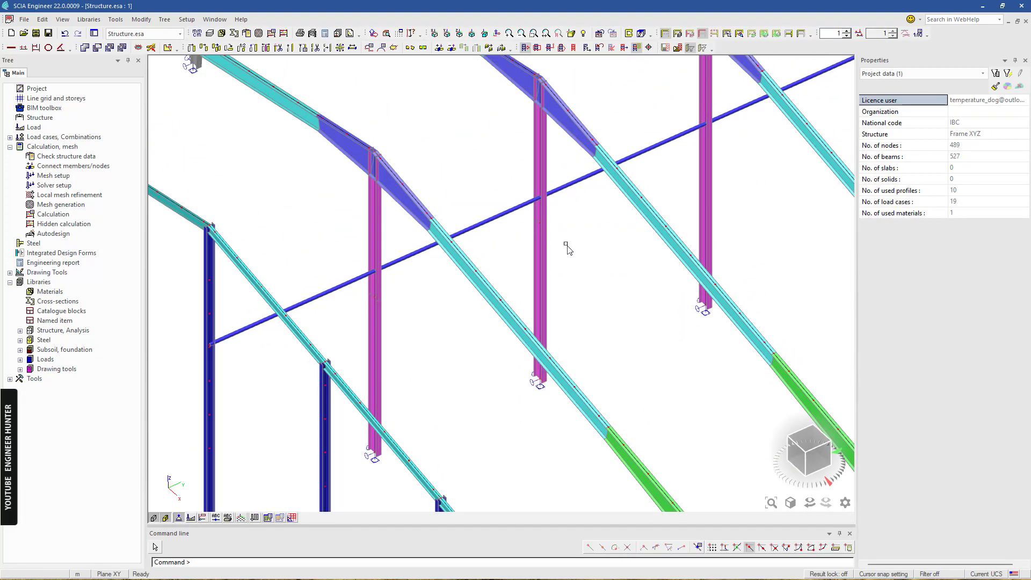
pyautogui.moveTo(567, 244); pyautogui.dragTo(529, 218)
pyautogui.moveTo(414, 325); pyautogui.dragTo(358, 289)
pyautogui.press('Escape')
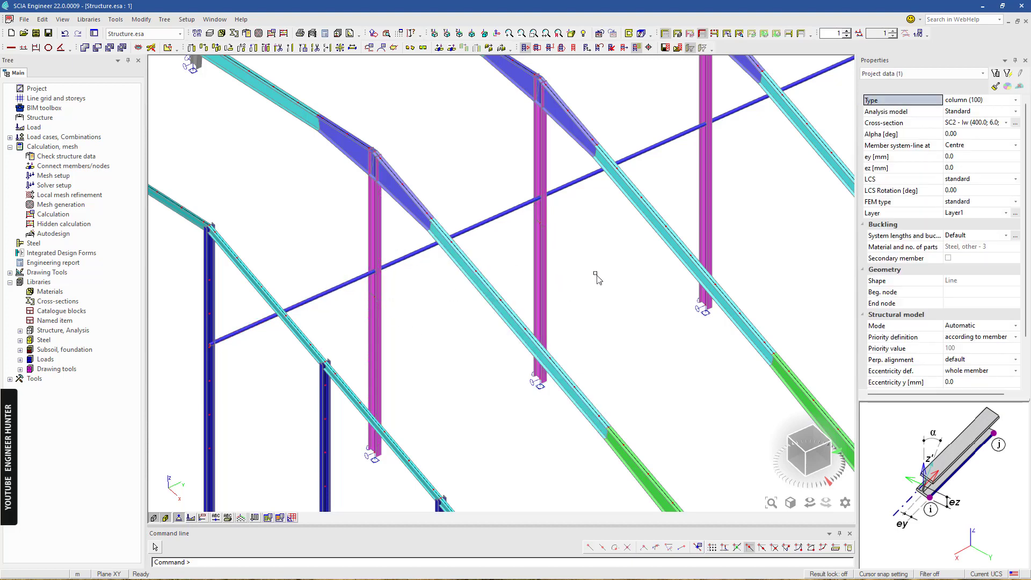
# - Delete the lower segments of the two divided ridge columns, leaving only their upper parts below the rafters
pyautogui.moveTo(596, 276); pyautogui.dragTo(529, 252)
pyautogui.moveTo(423, 373); pyautogui.dragTo(350, 335)
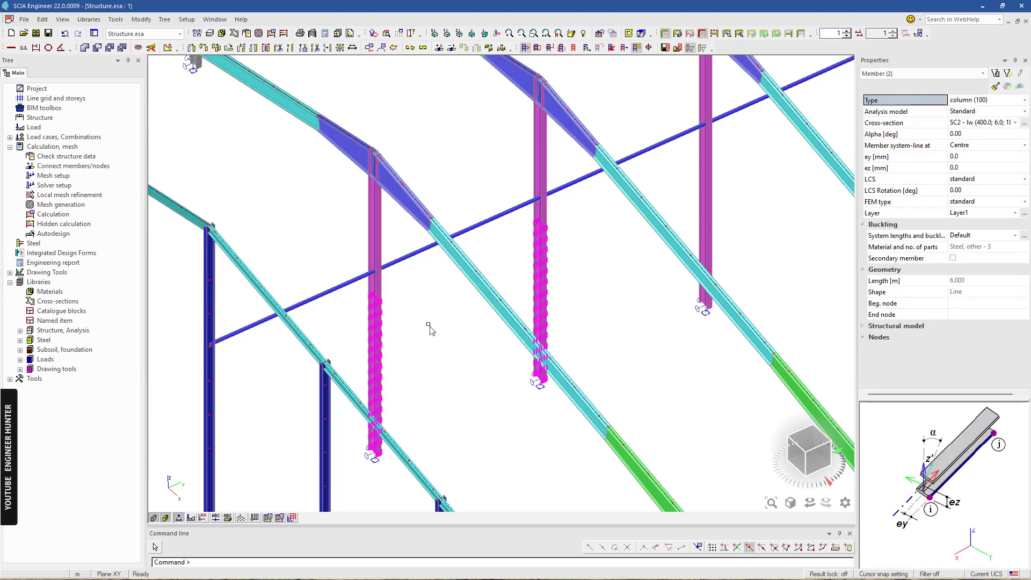
pyautogui.press('Delete')
pyautogui.click(551, 353)
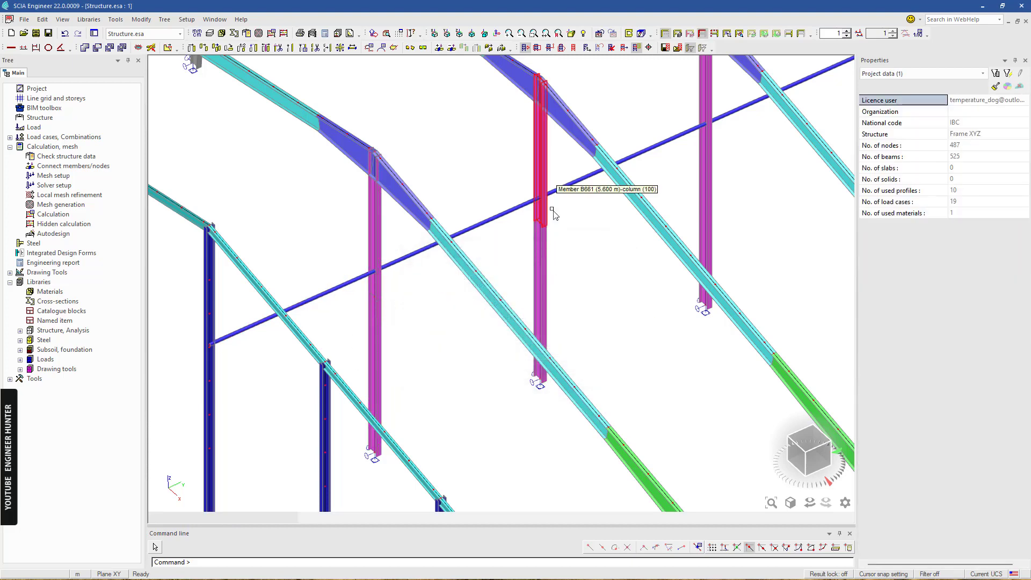
pyautogui.scroll(-3, 573, 295)
pyautogui.scroll(4, 573, 294)
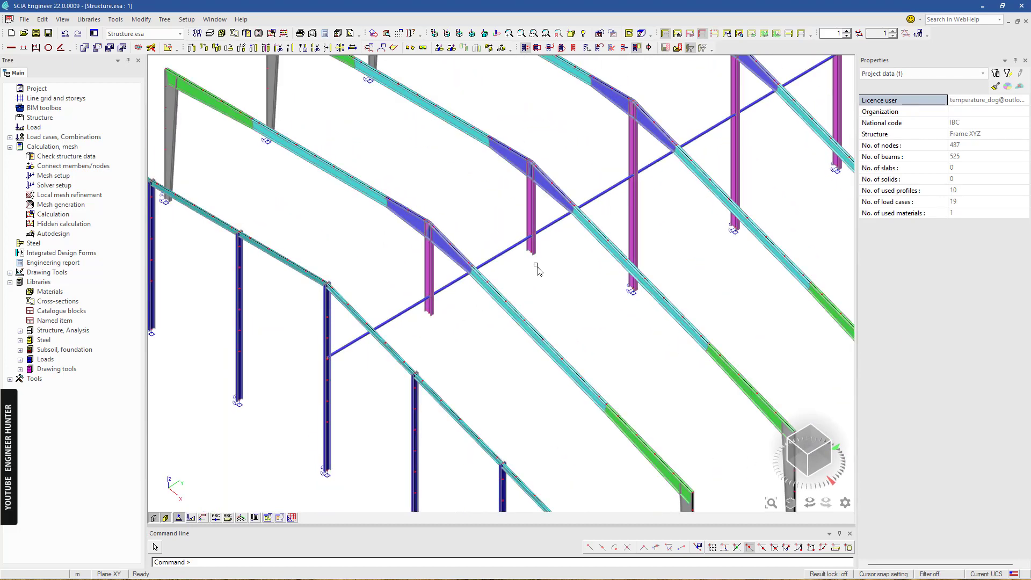
# - Display the complete hall structure and disconnect all of its entities with Disconnect selected entities
pyautogui.click(499, 253)
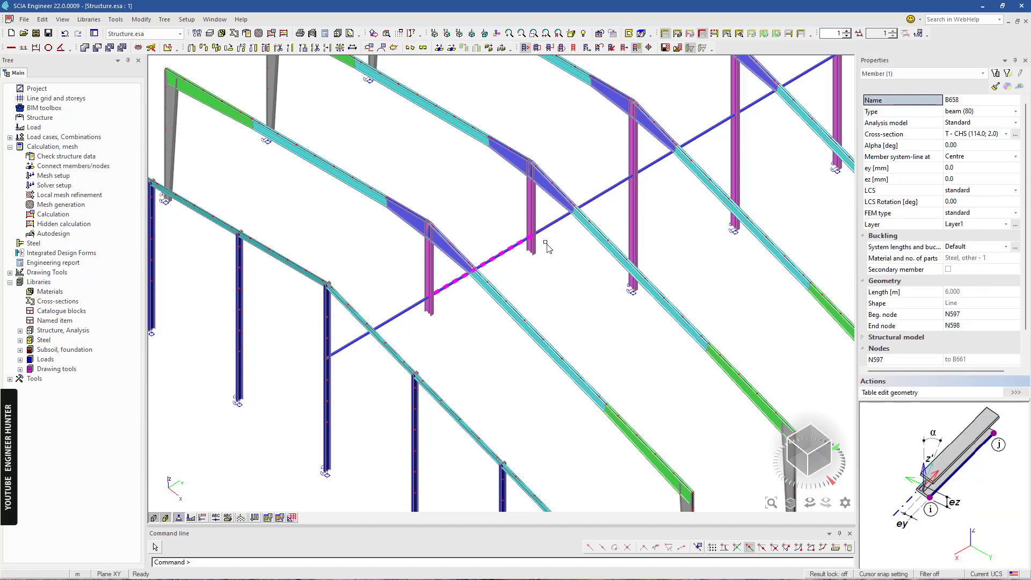
pyautogui.press('Escape')
pyautogui.scroll(-5, 548, 244)
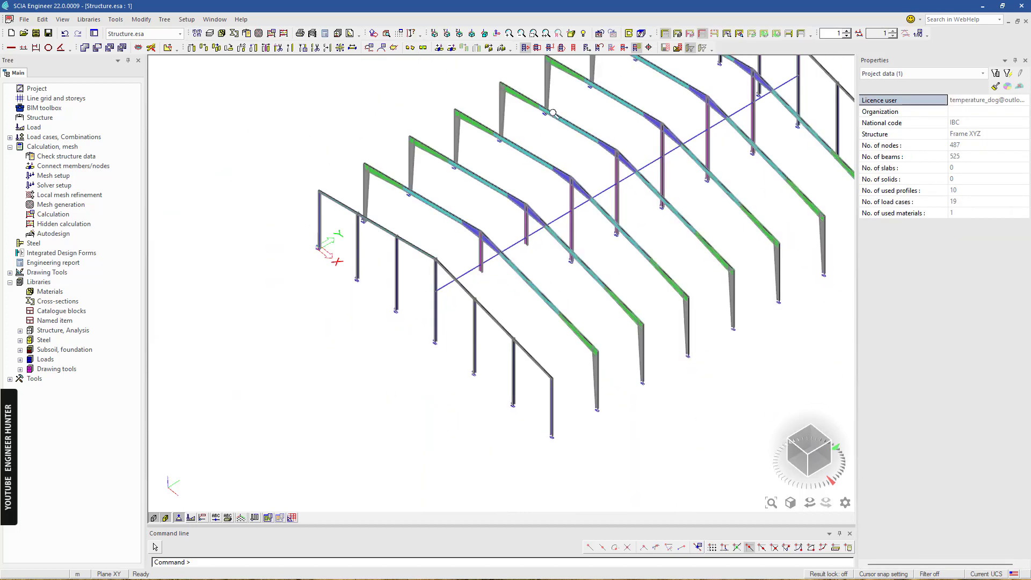
pyautogui.click(665, 35)
pyautogui.click(811, 454)
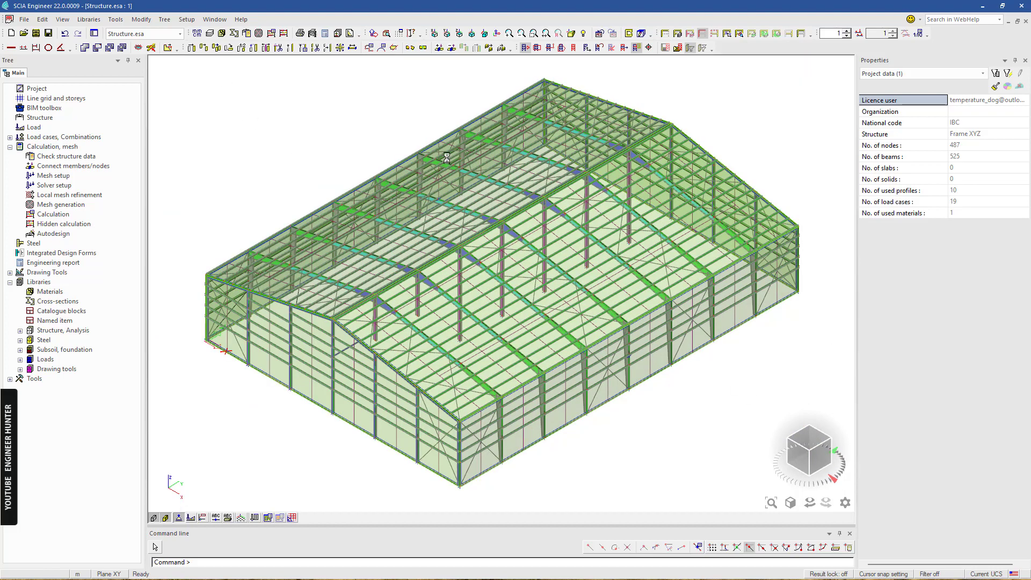
pyautogui.hotkey('ctrl', 'a')
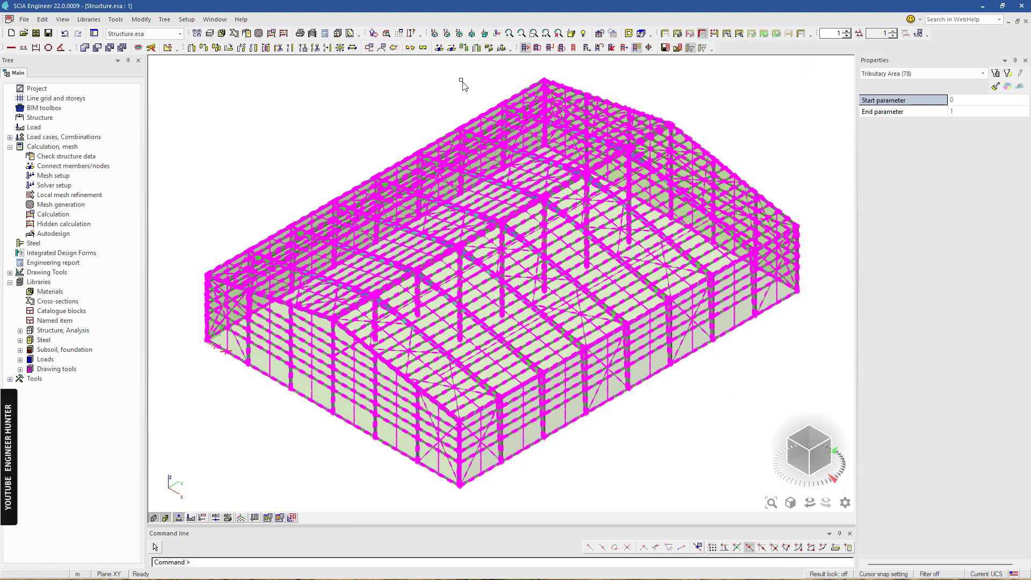
pyautogui.click(451, 49)
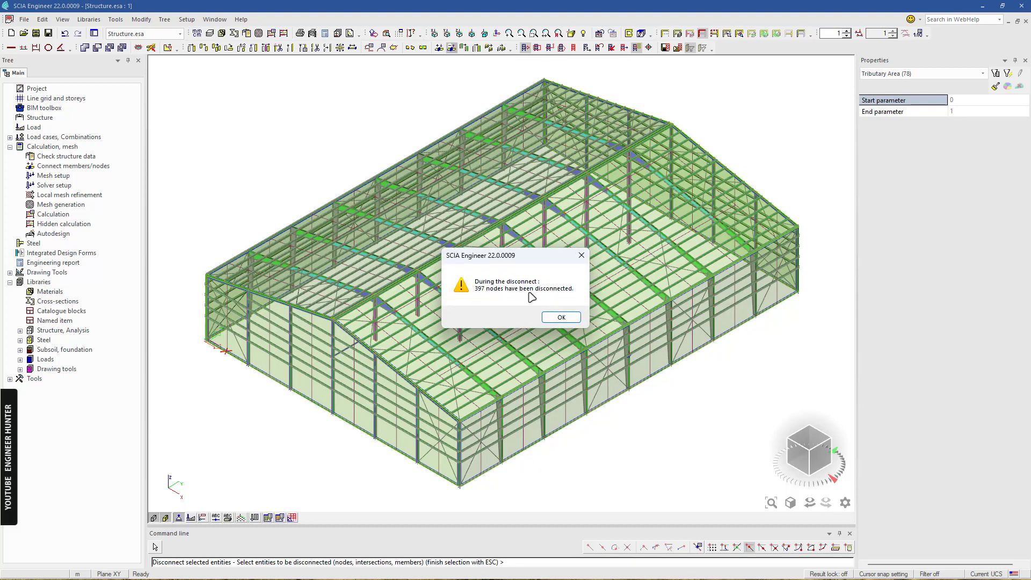
pyautogui.click(562, 317)
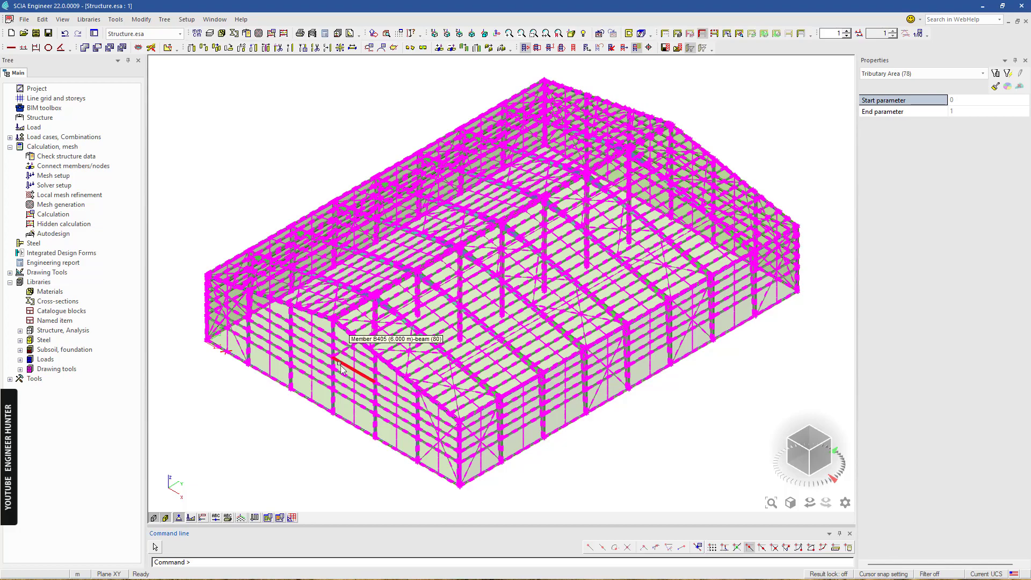
# - Clear the selection and display only the main frames, gable columns and longitudinal struts again
pyautogui.scroll(5, 343, 366)
pyautogui.press('Escape')
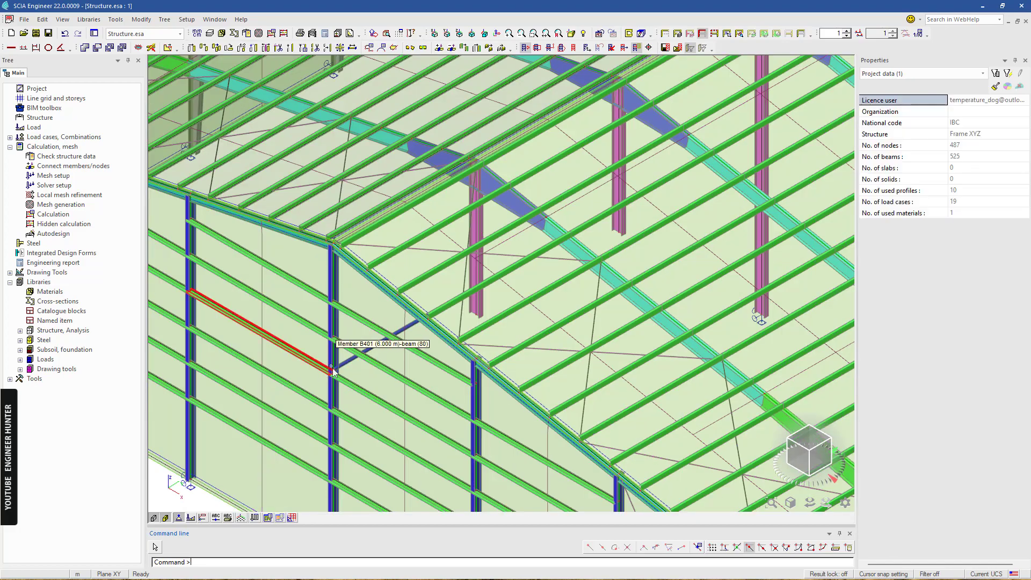
pyautogui.keyDown('ctrl'); pyautogui.moveTo(513, 326); pyautogui.dragTo(399, 318, button='right'); pyautogui.keyUp('ctrl')
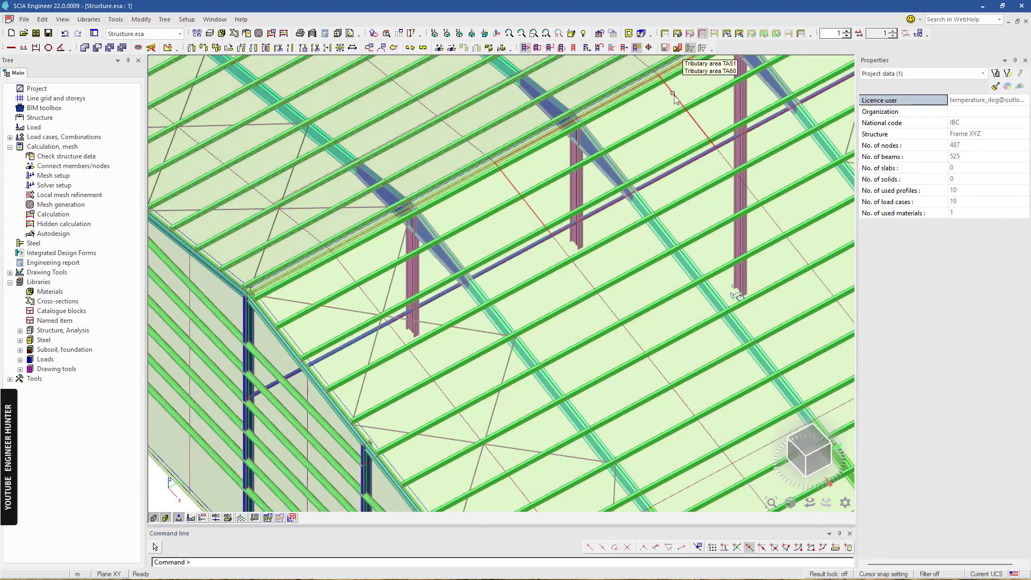
pyautogui.click(666, 33)
pyautogui.scroll(-3, 450, 305)
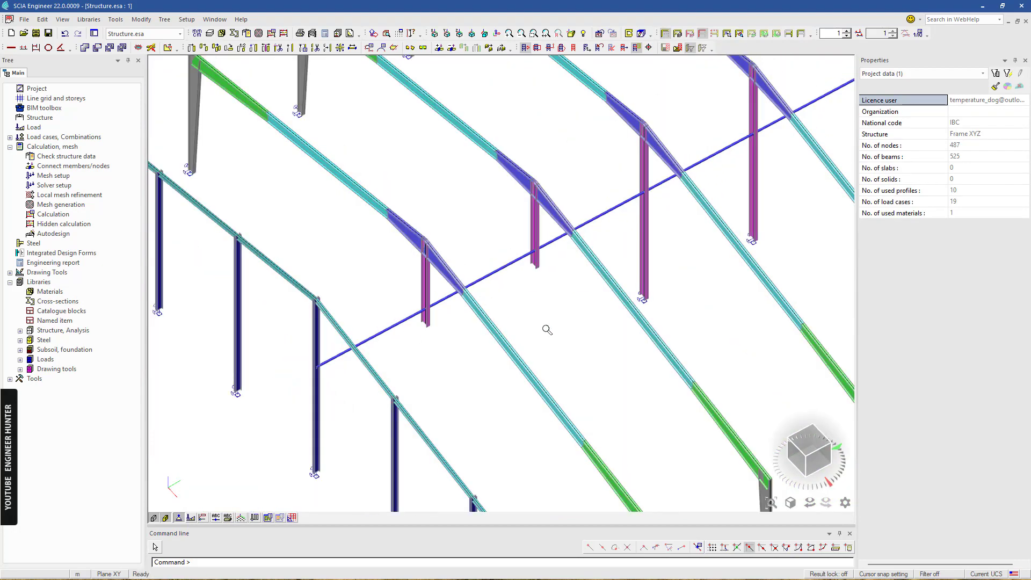
# - Delete the three longitudinal CHS strut segments between the front gable ridge column and the first full-height interior ridge column
pyautogui.keyDown('ctrl'); pyautogui.moveTo(547, 330); pyautogui.dragTo(569, 309, button='right'); pyautogui.keyUp('ctrl')
pyautogui.click(464, 289)
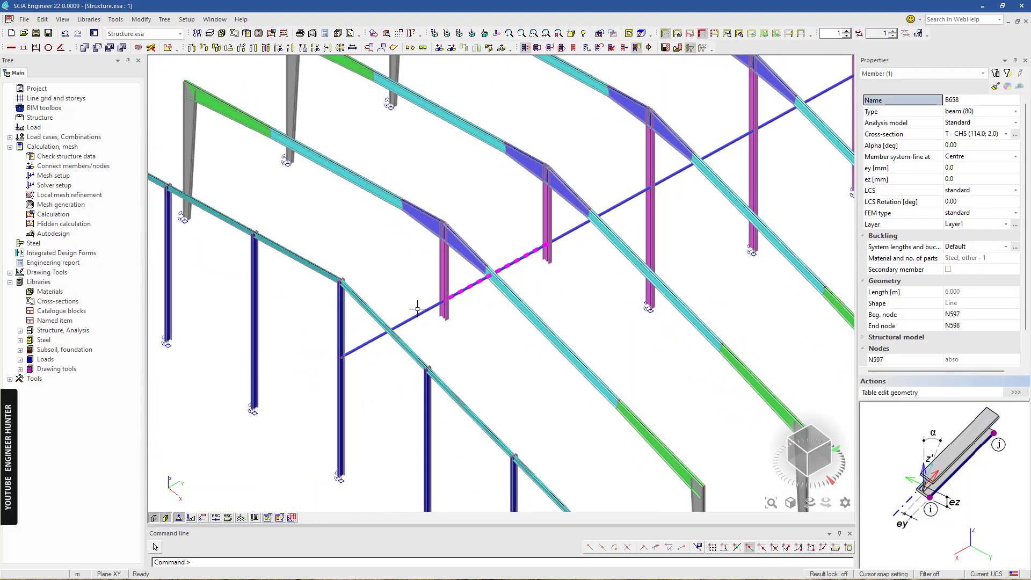
pyautogui.click(567, 229)
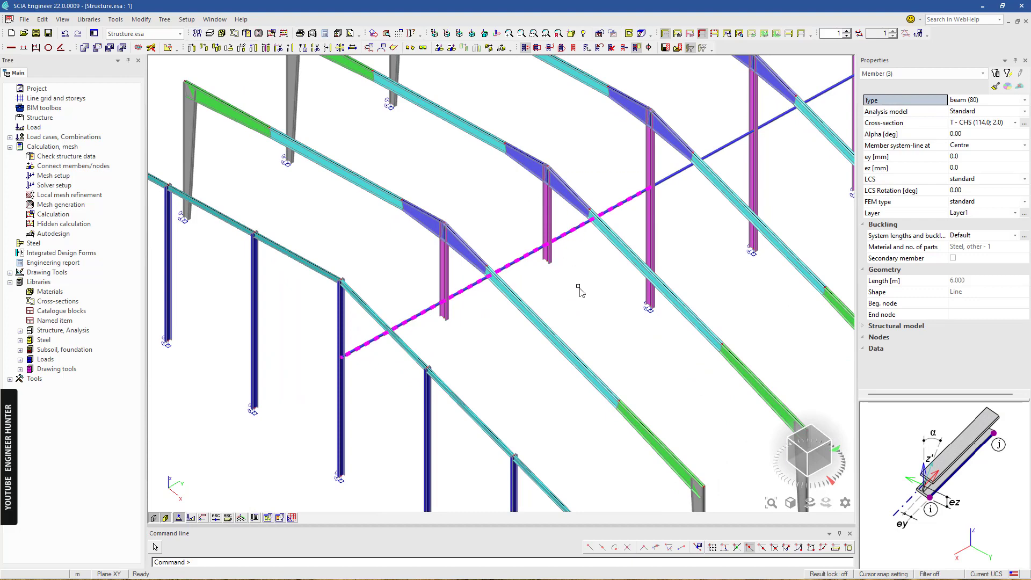
pyautogui.press('Delete')
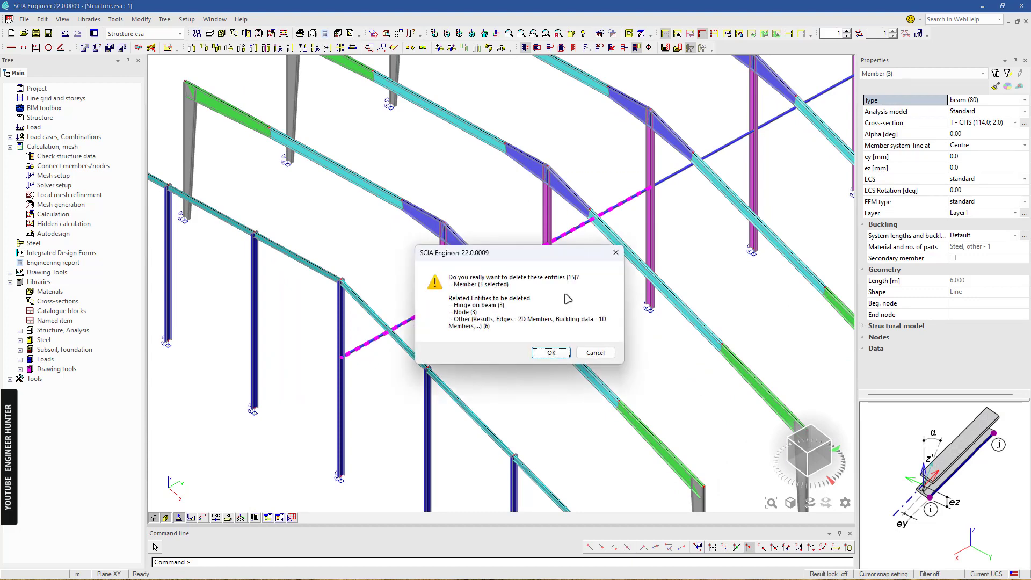
pyautogui.click(551, 353)
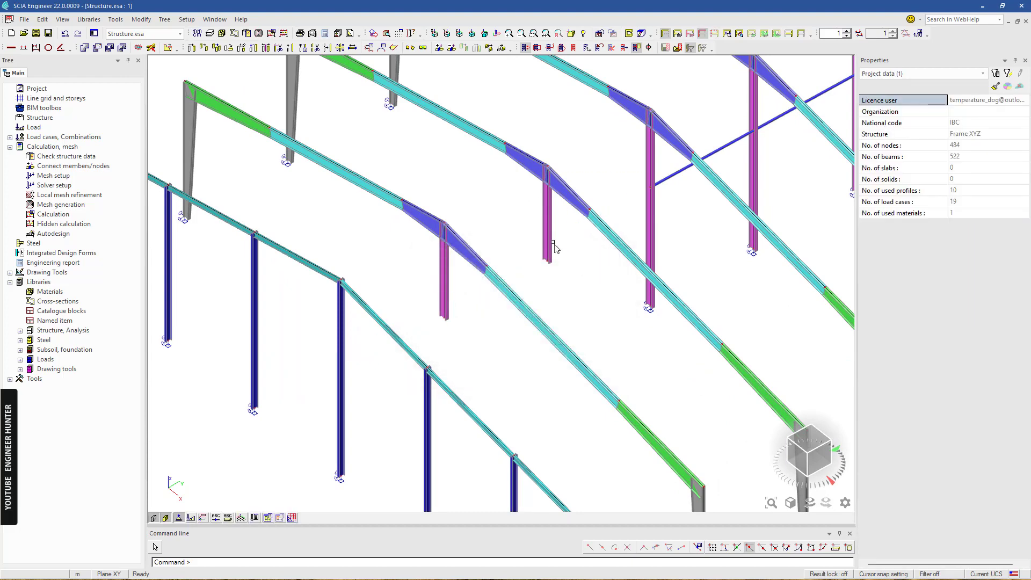
# - Draw an 18 m H150x150x7x10 beam from the front gable ridge column, past the shortened columns' lower ends, to the first full-height ridge column
pyautogui.keyDown('ctrl'); pyautogui.keyDown('shift'); pyautogui.moveTo(465, 228); pyautogui.dragTo(539, 258, button='right'); pyautogui.keyUp('shift'); pyautogui.keyUp('ctrl')
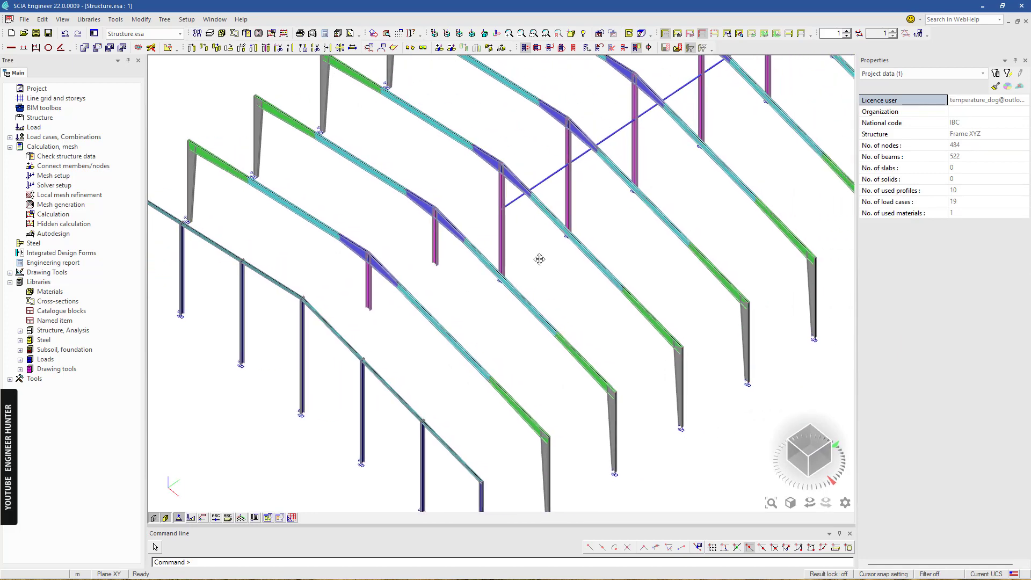
pyautogui.moveTo(539, 259); pyautogui.dragTo(559, 262, button='middle')
pyautogui.keyDown('ctrl'); pyautogui.moveTo(534, 305); pyautogui.dragTo(527, 281, button='right'); pyautogui.keyUp('ctrl')
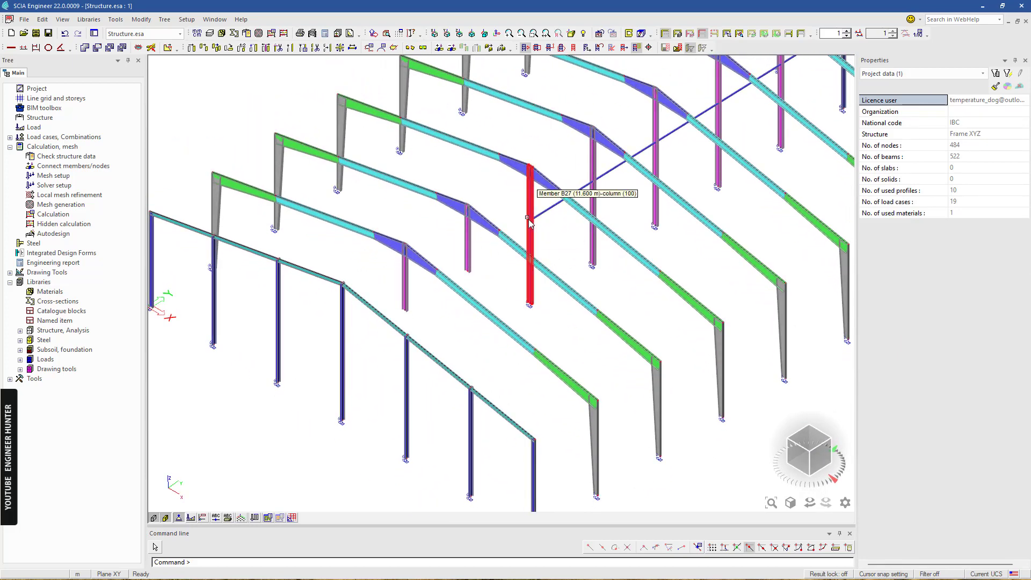
pyautogui.scroll(2, 444, 293)
pyautogui.moveTo(424, 330); pyautogui.dragTo(444, 315, button='middle')
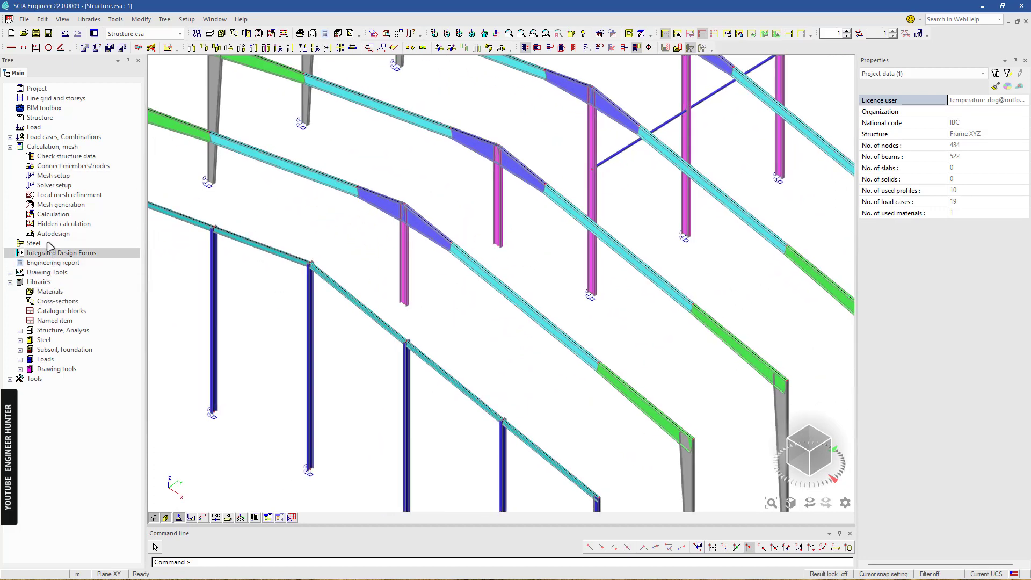
pyautogui.click(55, 119)
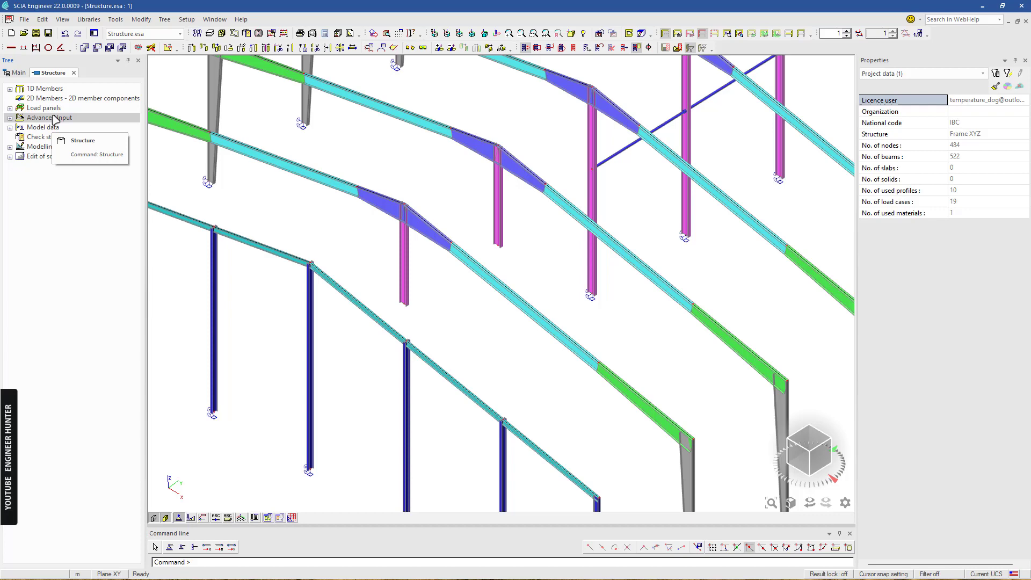
pyautogui.doubleClick(45, 89)
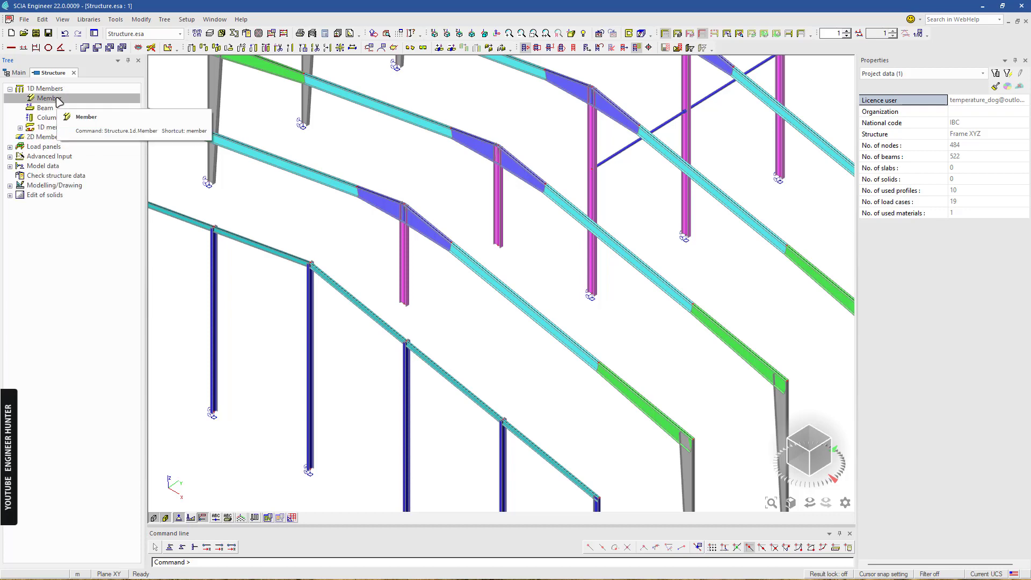
pyautogui.doubleClick(49, 99)
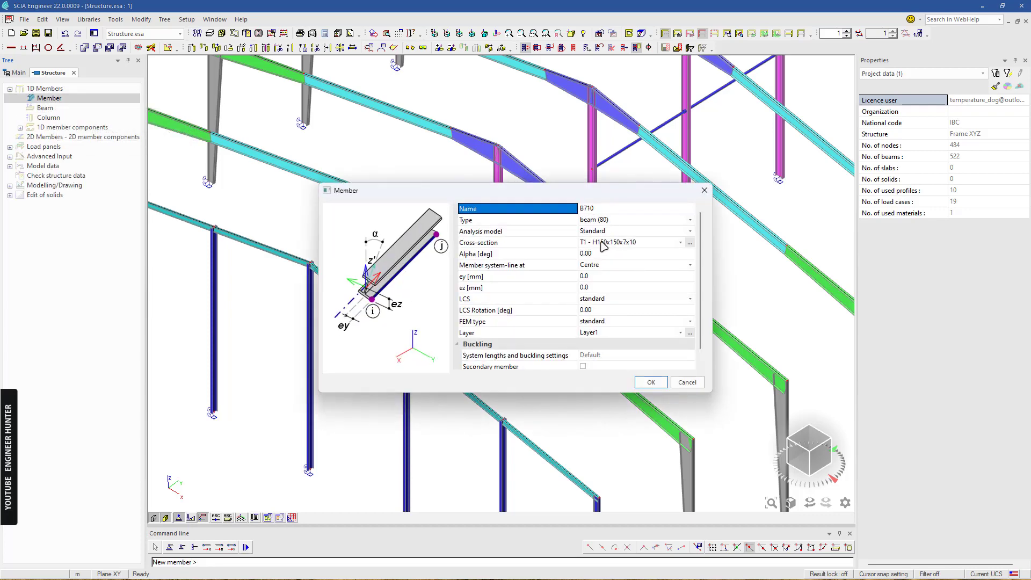
pyautogui.click(648, 382)
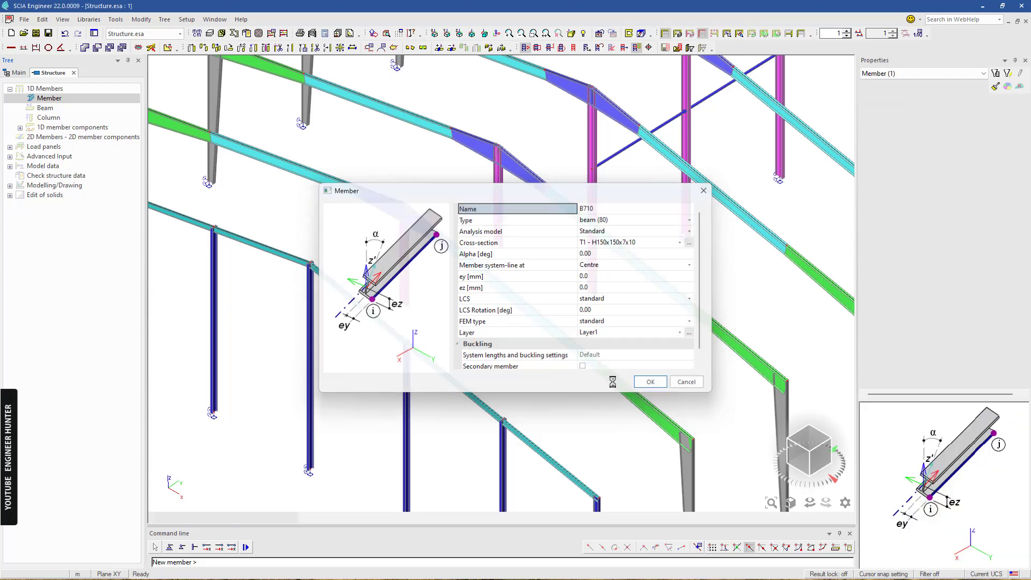
pyautogui.click(311, 361)
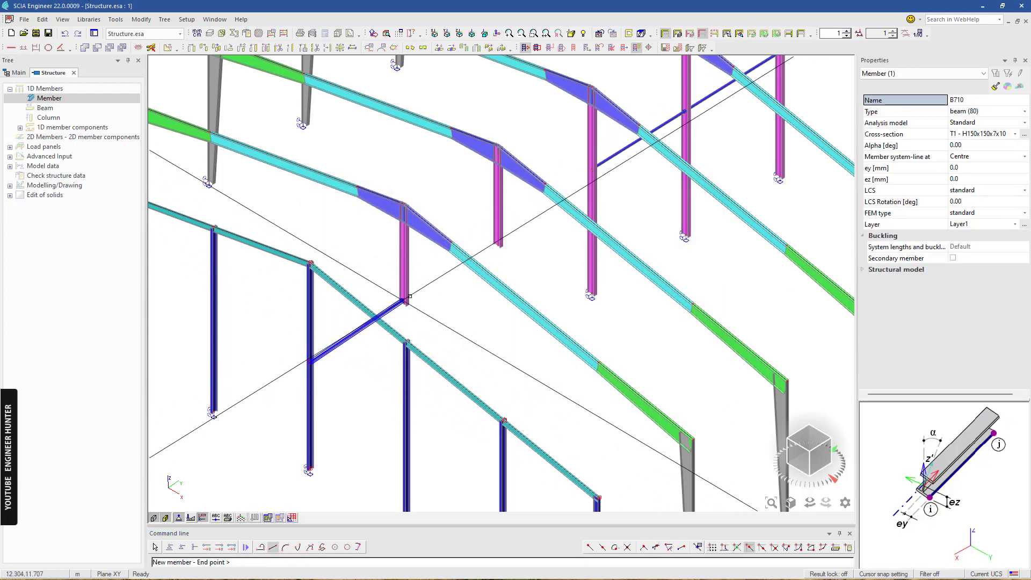
pyautogui.click(593, 187)
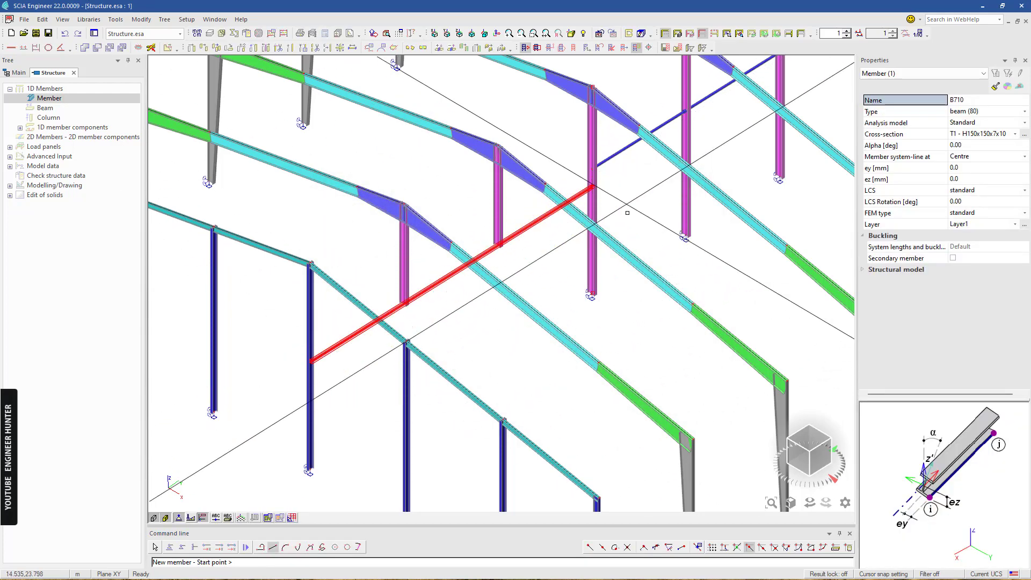
pyautogui.press('Escape')
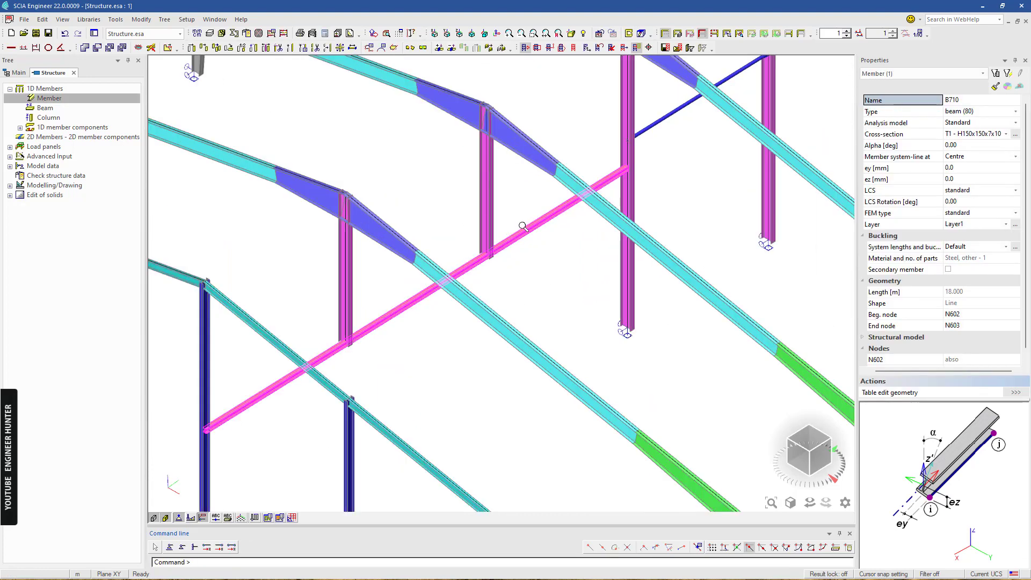
pyautogui.press('Escape')
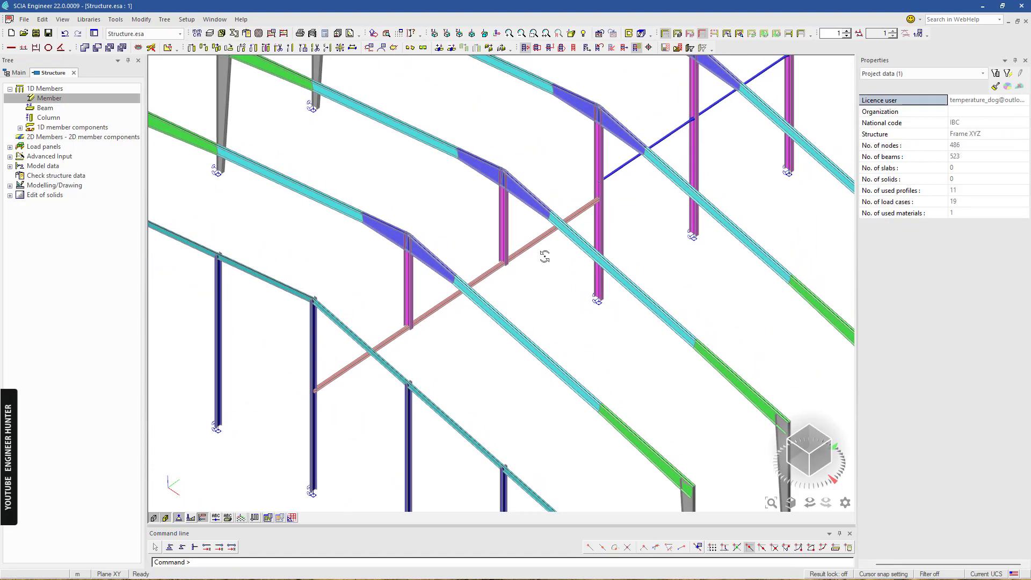
pyautogui.click(425, 309)
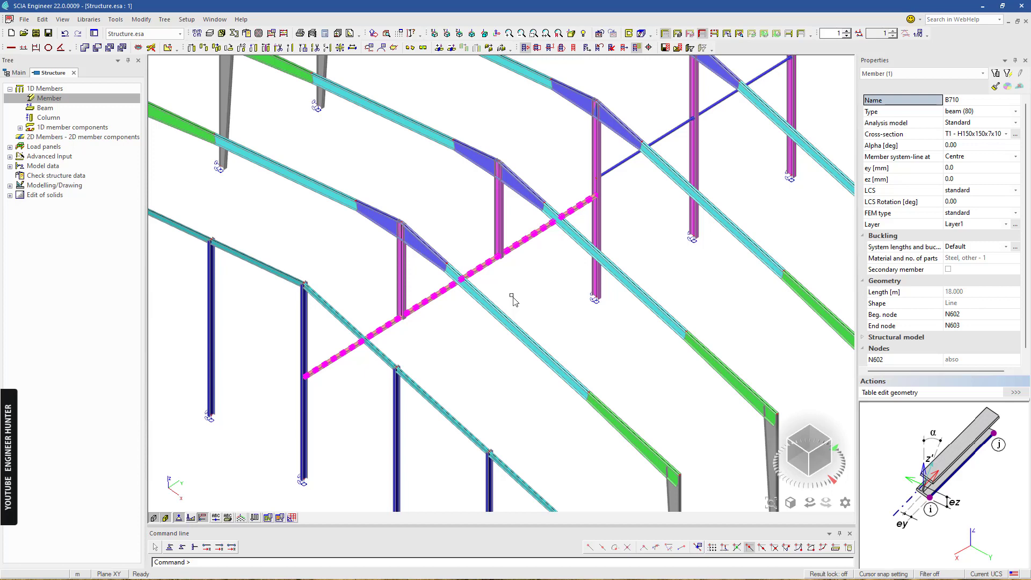
pyautogui.click(497, 225)
pyautogui.click(404, 258)
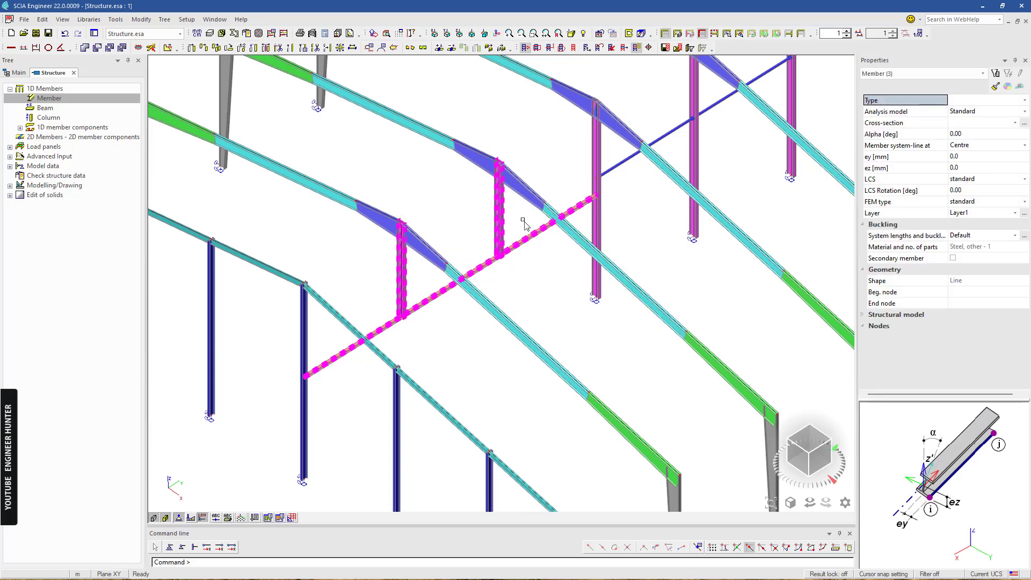
pyautogui.press('Escape')
# - Multicopy the new H150x150x7x10 beam once vertically upward using an entered distance vector with y set to 0, and clear the selection
pyautogui.click(478, 269)
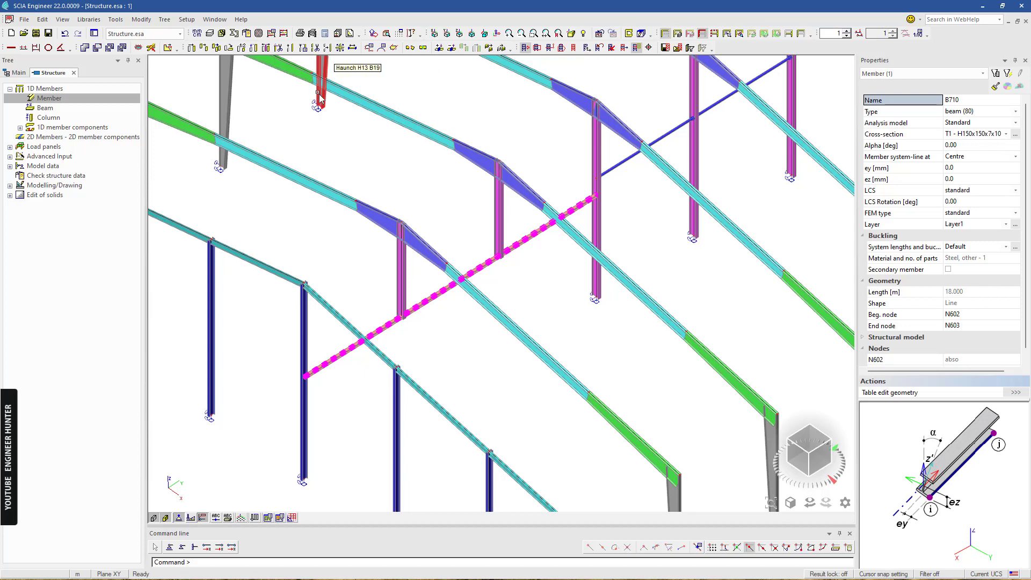
pyautogui.click(216, 48)
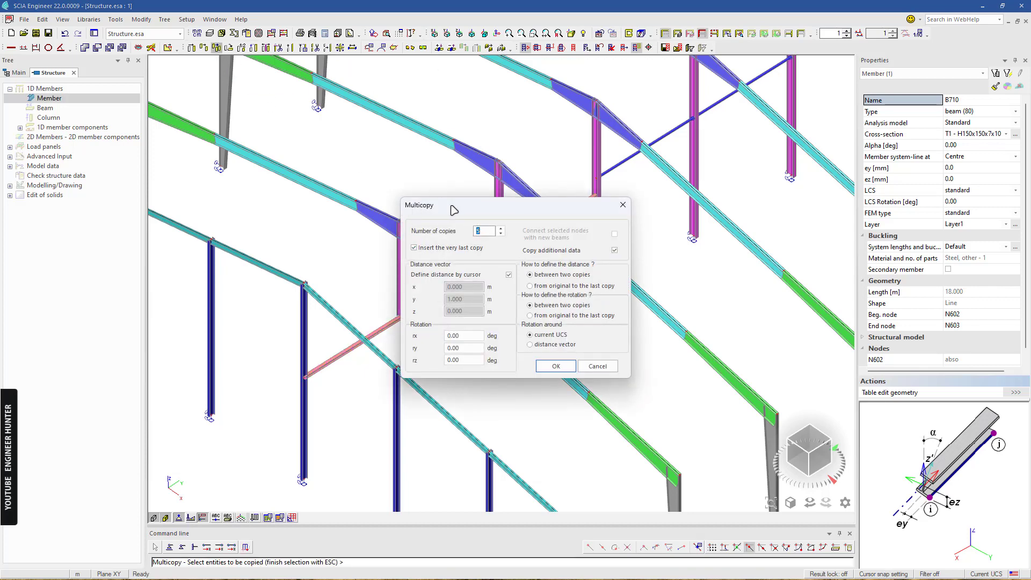
pyautogui.click(509, 275)
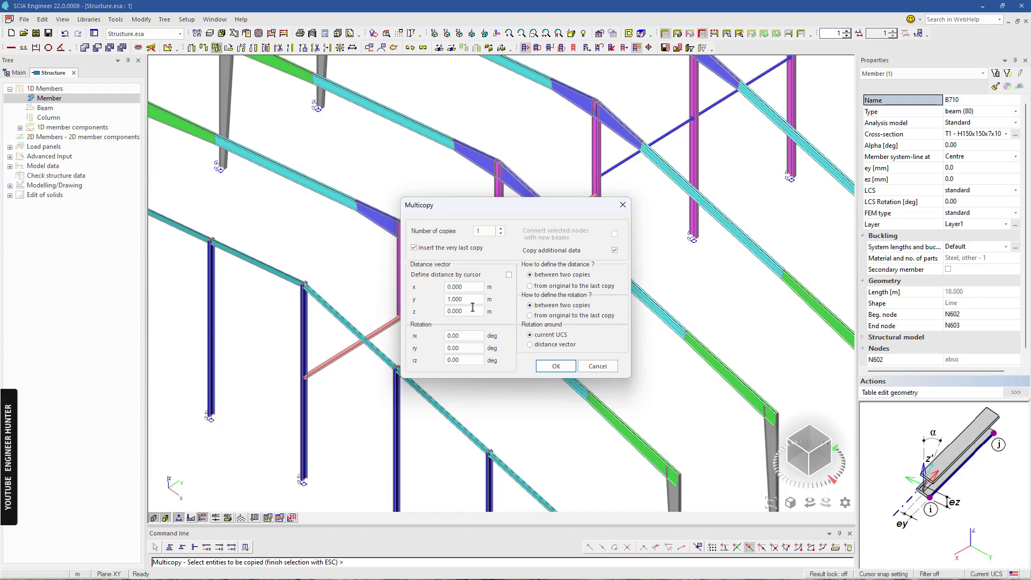
pyautogui.moveTo(471, 302); pyautogui.dragTo(437, 302)
pyautogui.click(540, 363)
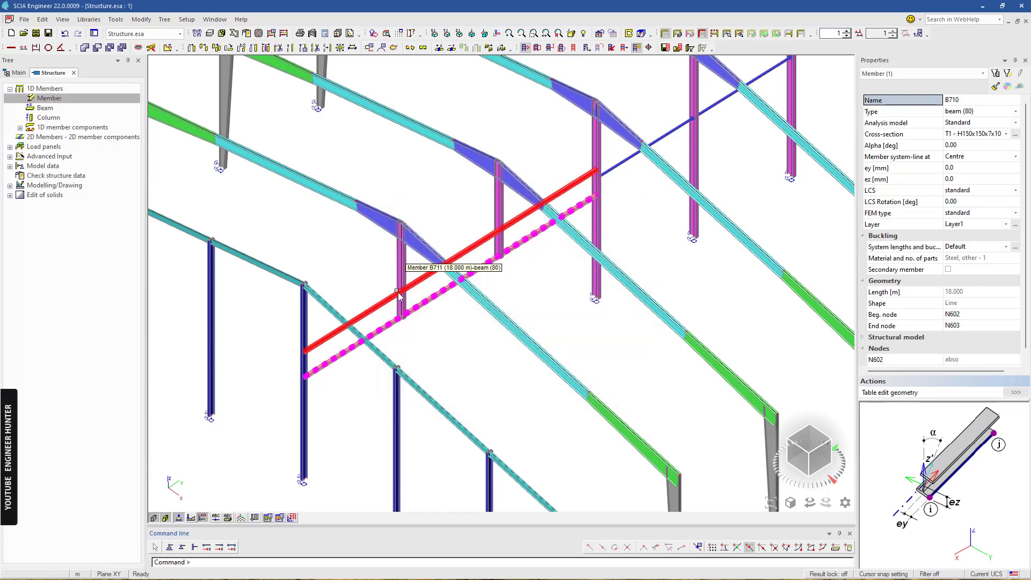
pyautogui.press('Escape')
pyautogui.click(435, 295)
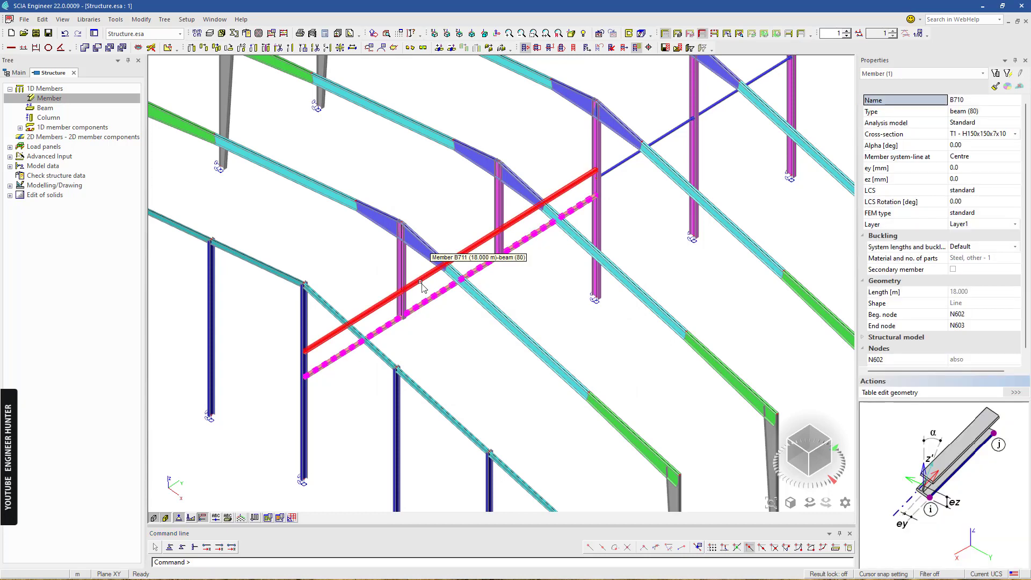
pyautogui.press('Escape')
# - Multicopy both parallel H150x150x7x10 beams once horizontally along the x direction, with the y and z distances at 0
pyautogui.scroll(3, 430, 296)
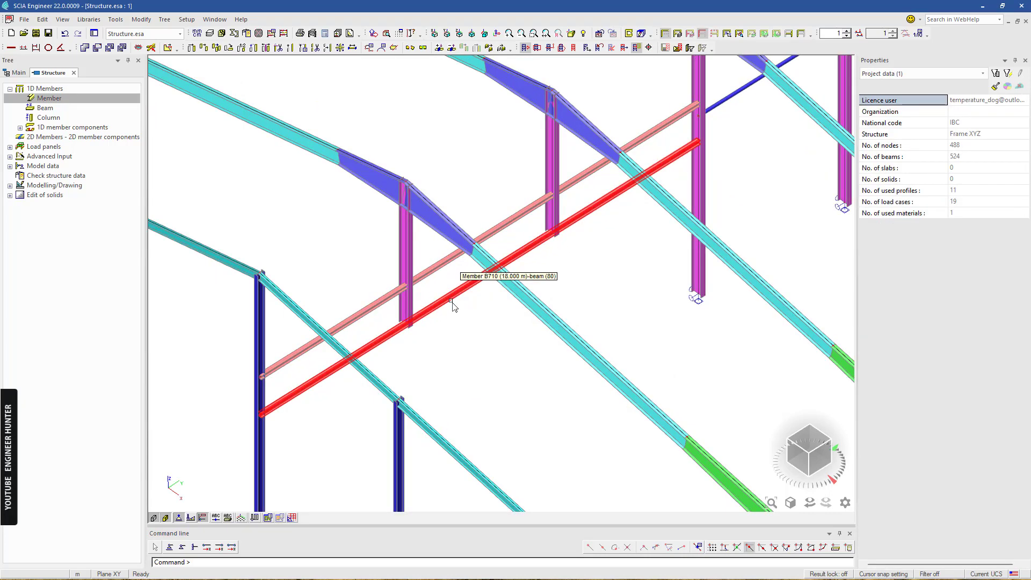
pyautogui.click(449, 303)
pyautogui.click(430, 272)
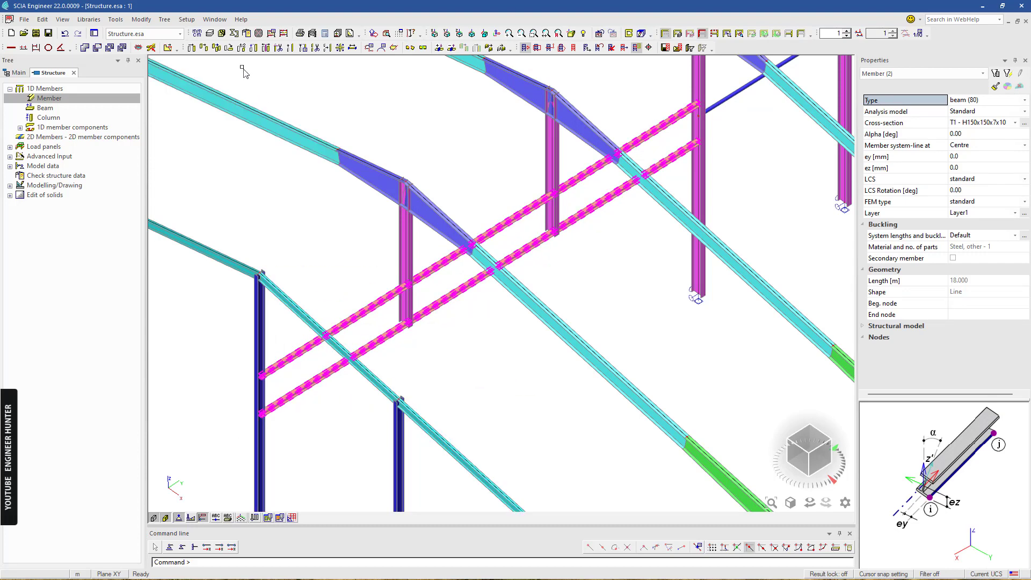
pyautogui.click(217, 48)
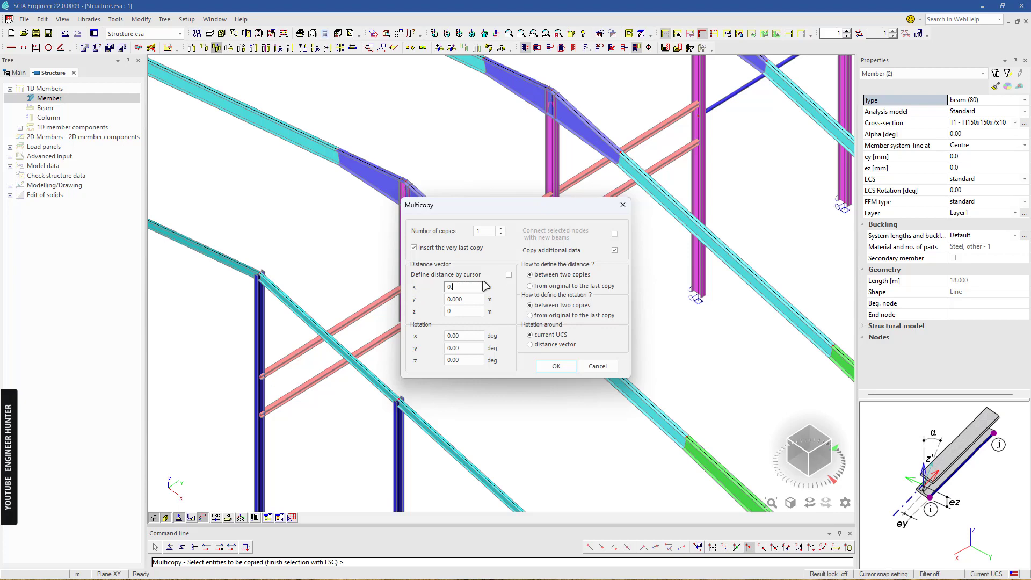
pyautogui.click(556, 367)
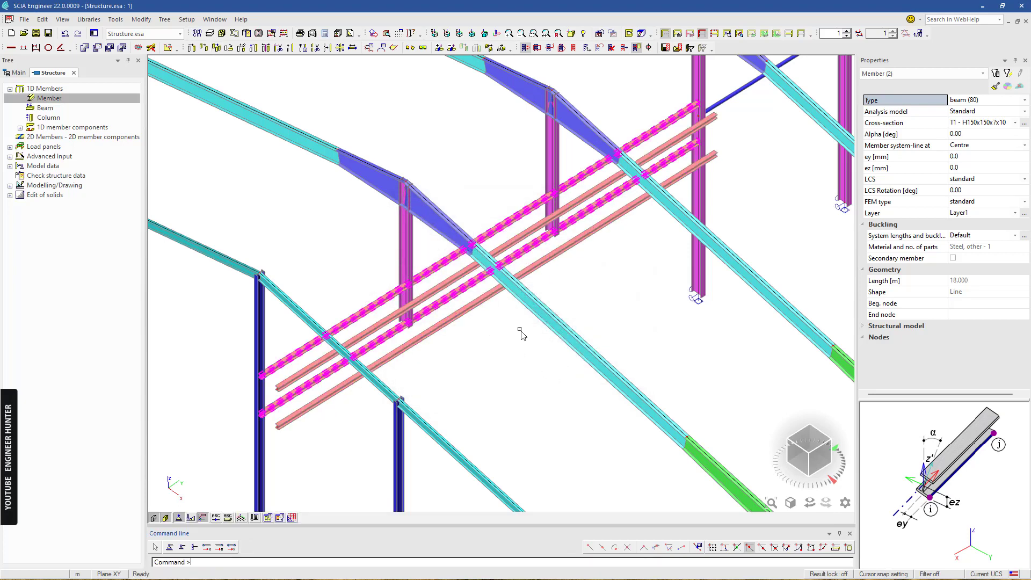
# - Delete the two original H150x150x7x10 beams on the ridge column line, keeping the horizontally offset pair
pyautogui.press('Delete')
pyautogui.press('Return')
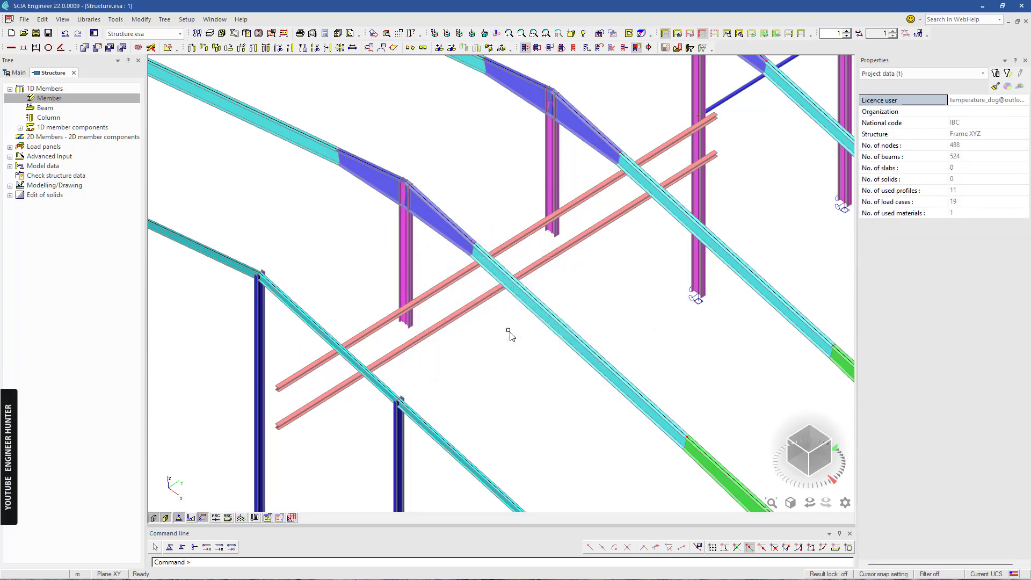
# - Configure the cursor snap to divide lines into 12 equal parts for the N-ths point snapping
pyautogui.keyDown('ctrl'); pyautogui.moveTo(427, 356); pyautogui.dragTo(442, 368, button='right'); pyautogui.keyUp('ctrl')
pyautogui.scroll(-2, 445, 218)
pyautogui.scroll(1, 507, 371)
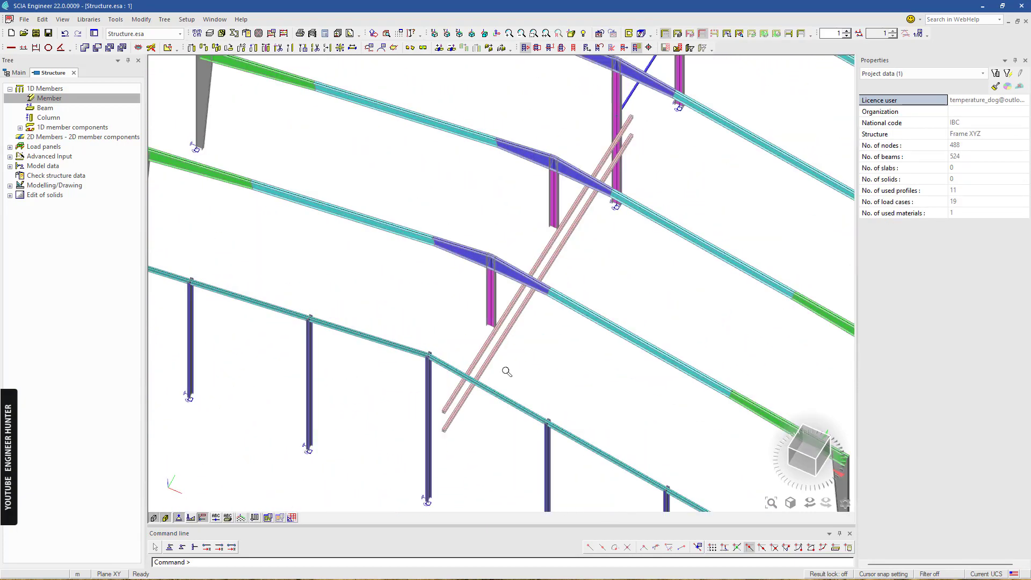
pyautogui.scroll(5, 502, 386)
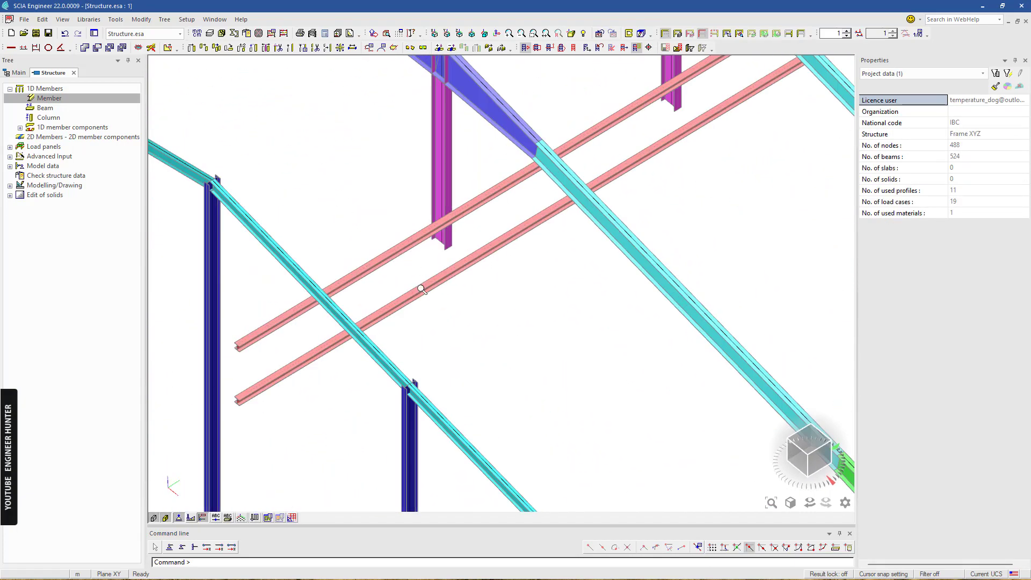
pyautogui.click(697, 546)
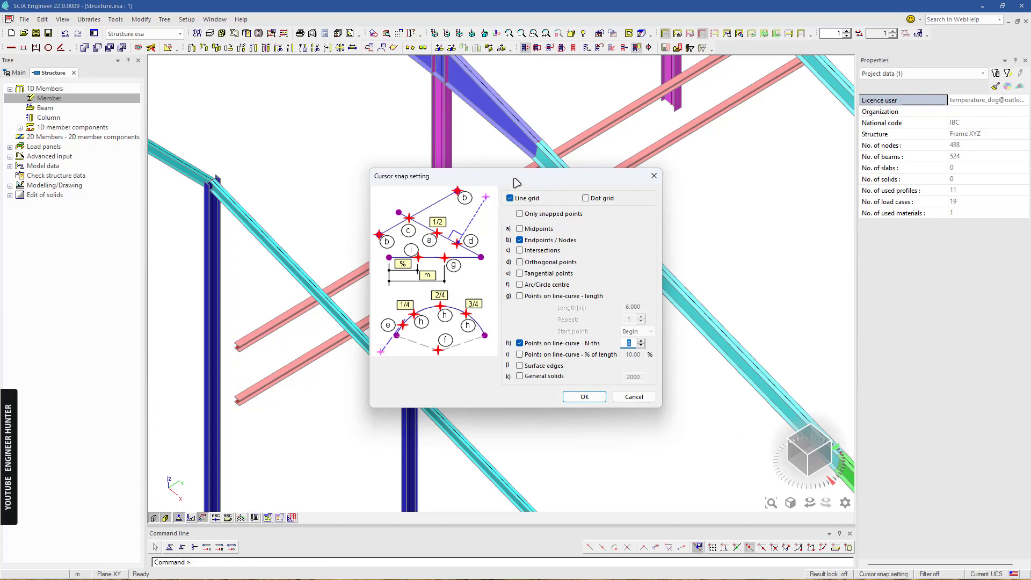
pyautogui.moveTo(517, 182); pyautogui.dragTo(673, 208)
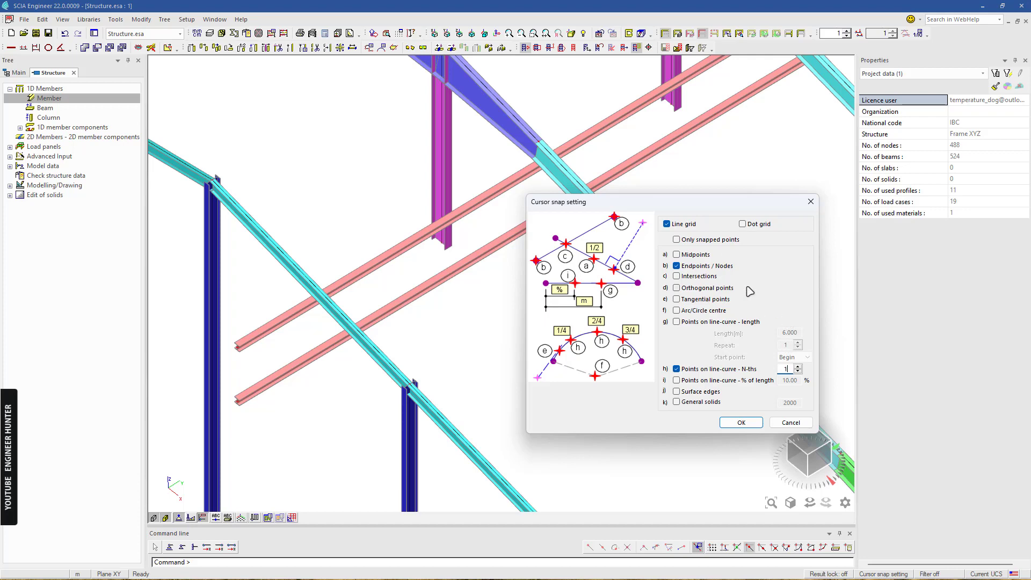
pyautogui.click(742, 423)
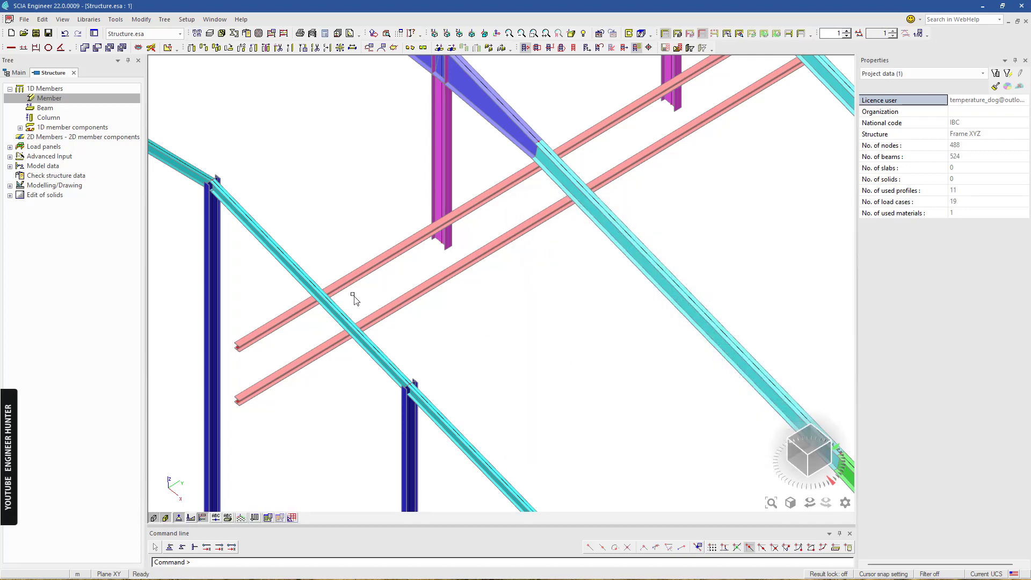
# - Draw a 1.5 m vertical H150x150x7x10 post joining the gable-side ends of the lower and upper beams
pyautogui.doubleClick(59, 100)
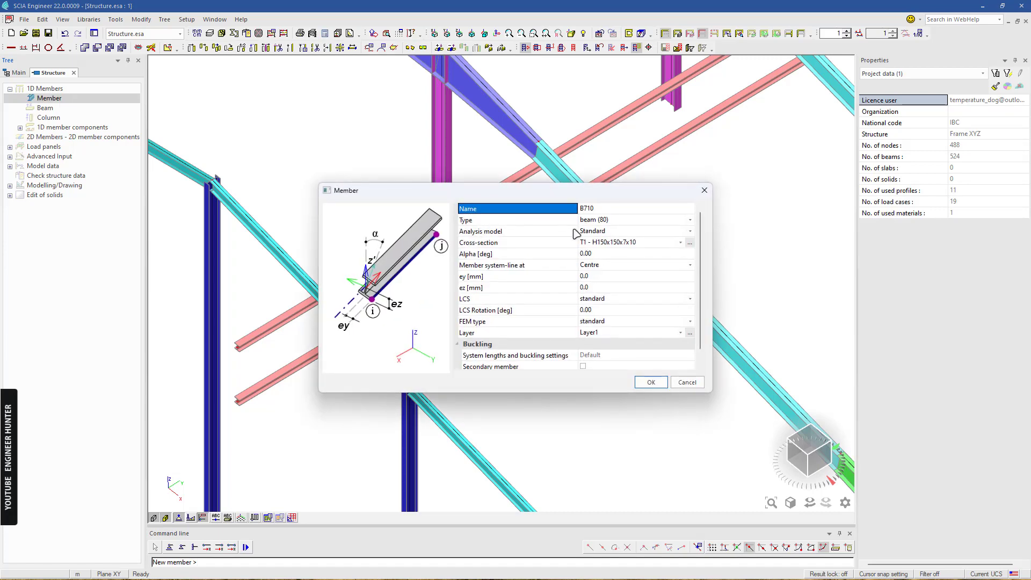
pyautogui.click(650, 382)
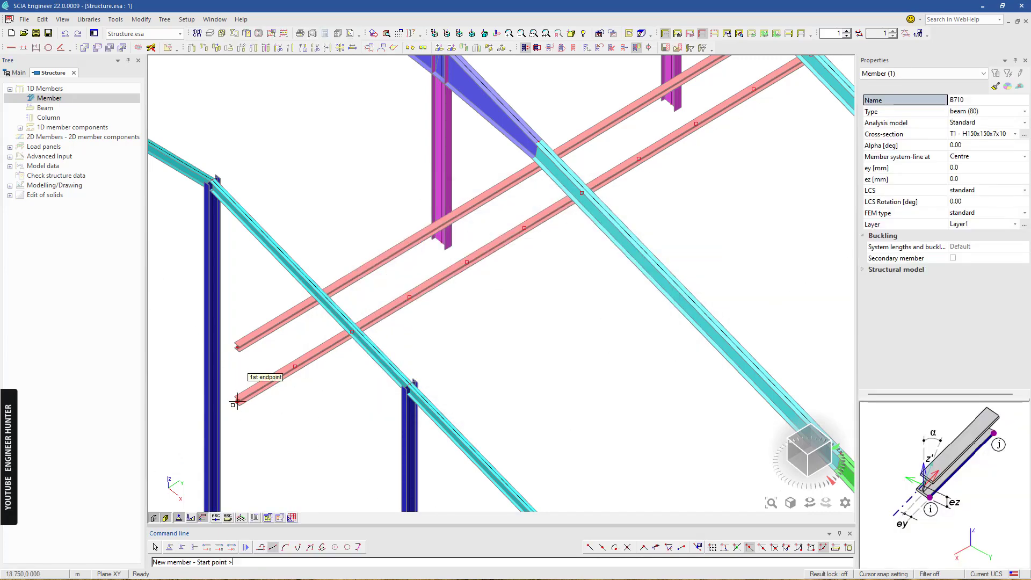
pyautogui.click(238, 399)
pyautogui.click(241, 347)
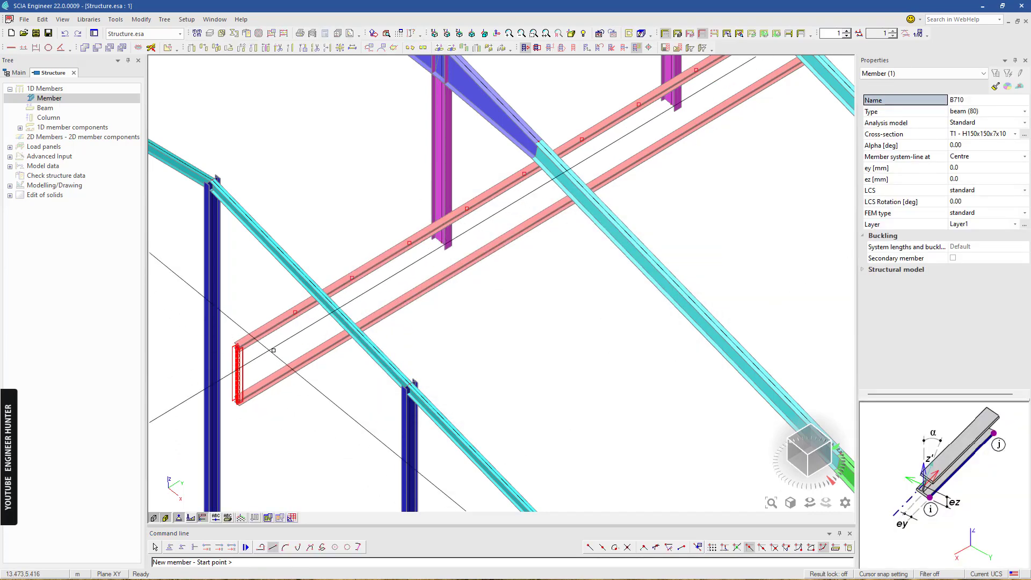
pyautogui.press('Escape')
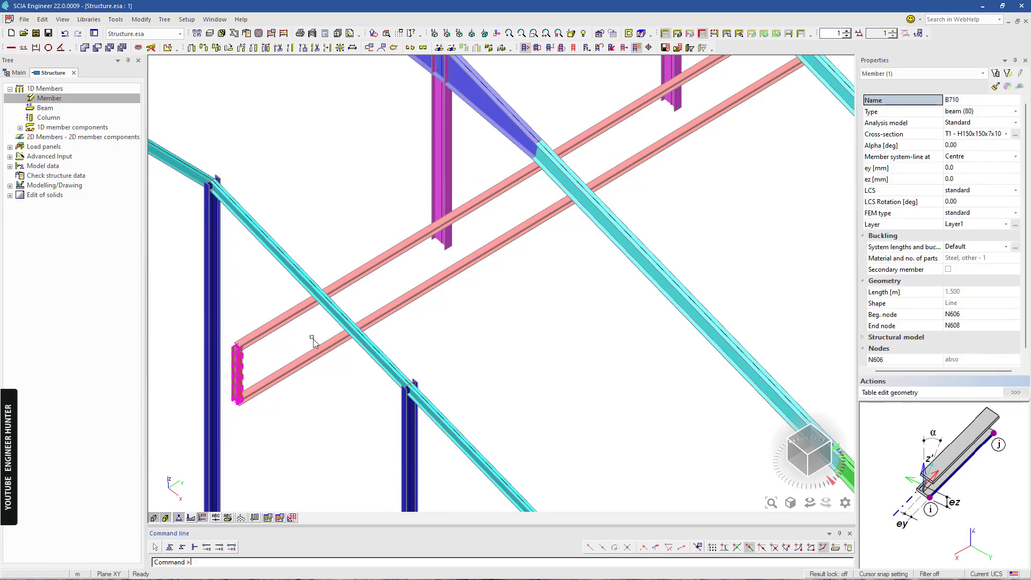
pyautogui.press('Escape')
# - Set the LCS rotation of the new end post to 90 degrees
pyautogui.click(238, 373)
pyautogui.click(965, 202)
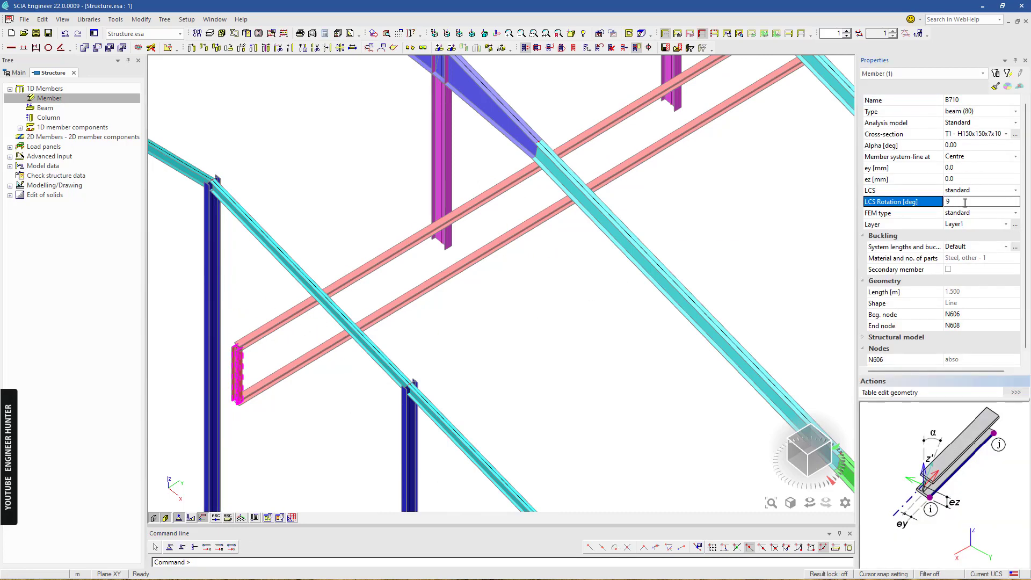
pyautogui.click(258, 354)
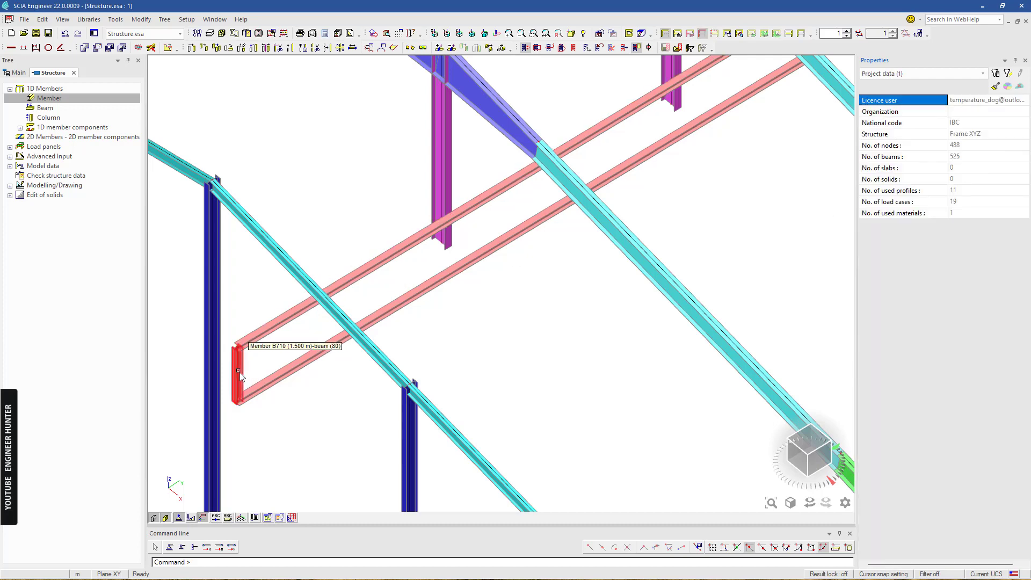
# - Copy the end post from its top node to each one-twelfth point of the upper chord, up to the far end
pyautogui.click(239, 349)
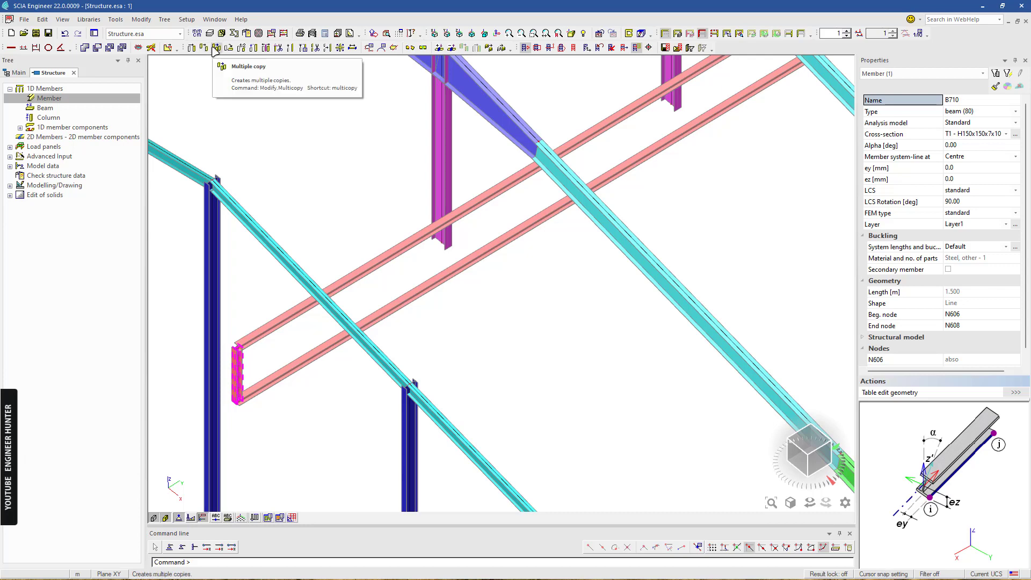
pyautogui.click(215, 48)
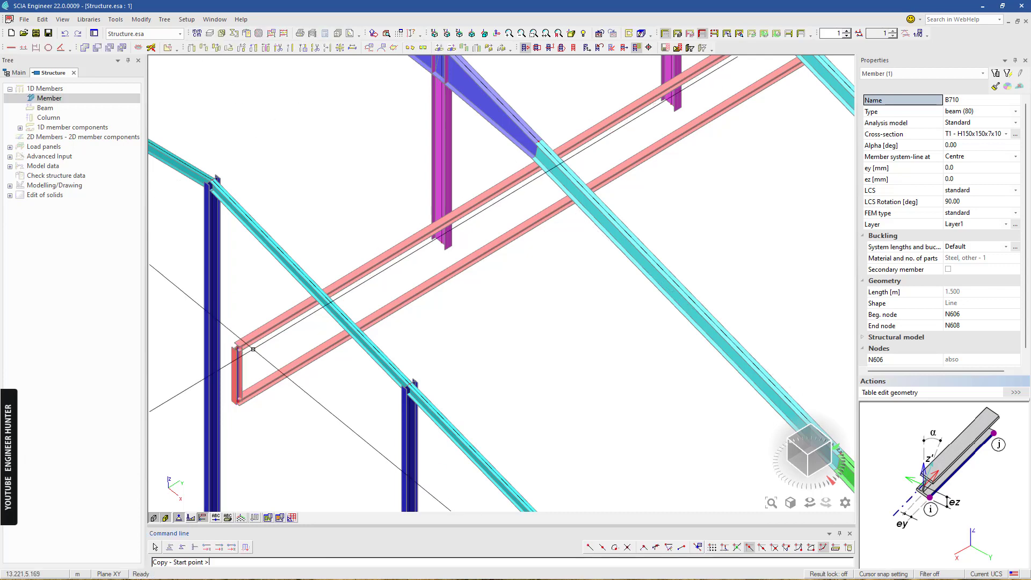
pyautogui.click(238, 346)
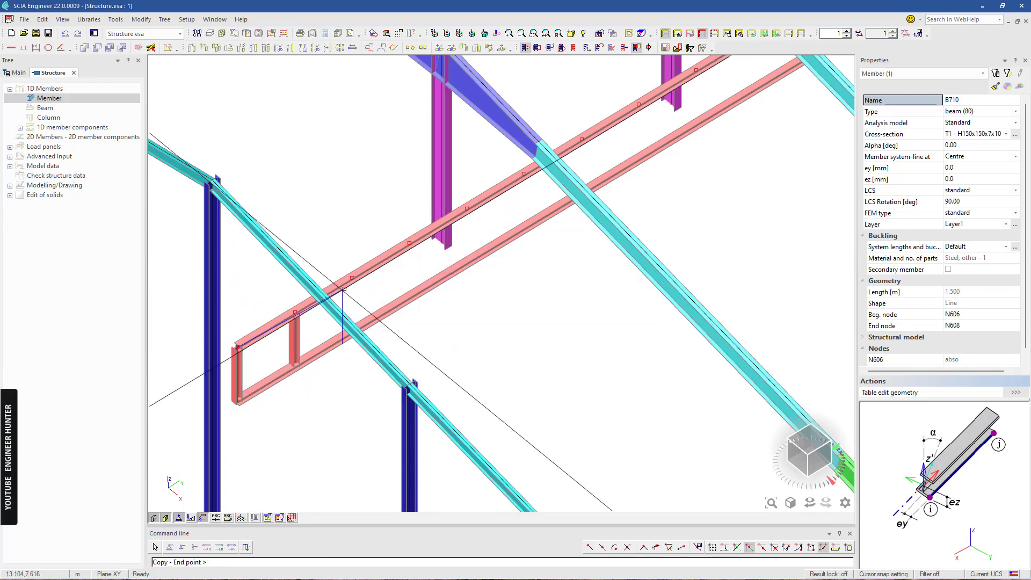
pyautogui.scroll(-3, 446, 215)
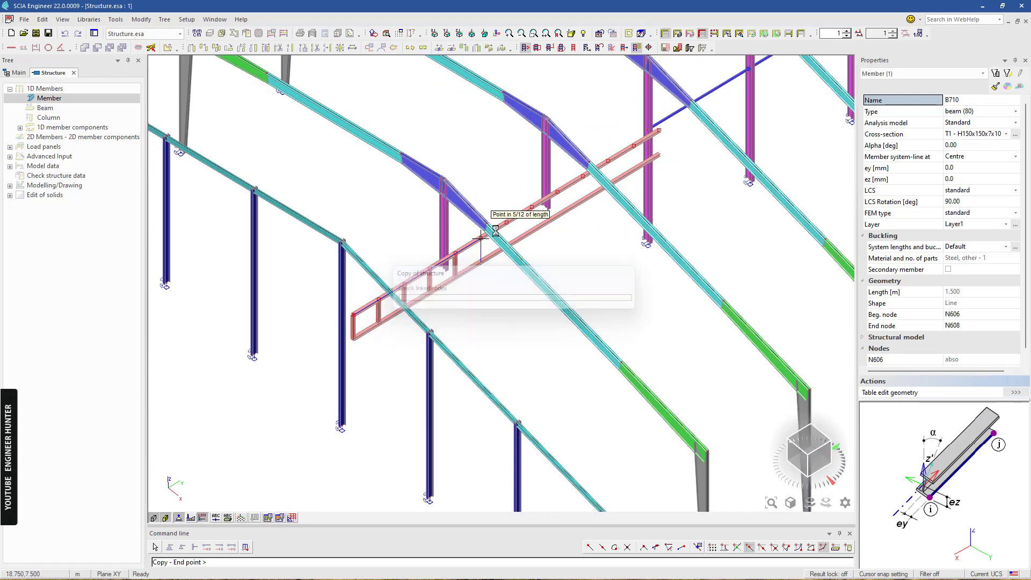
pyautogui.scroll(2, 571, 199)
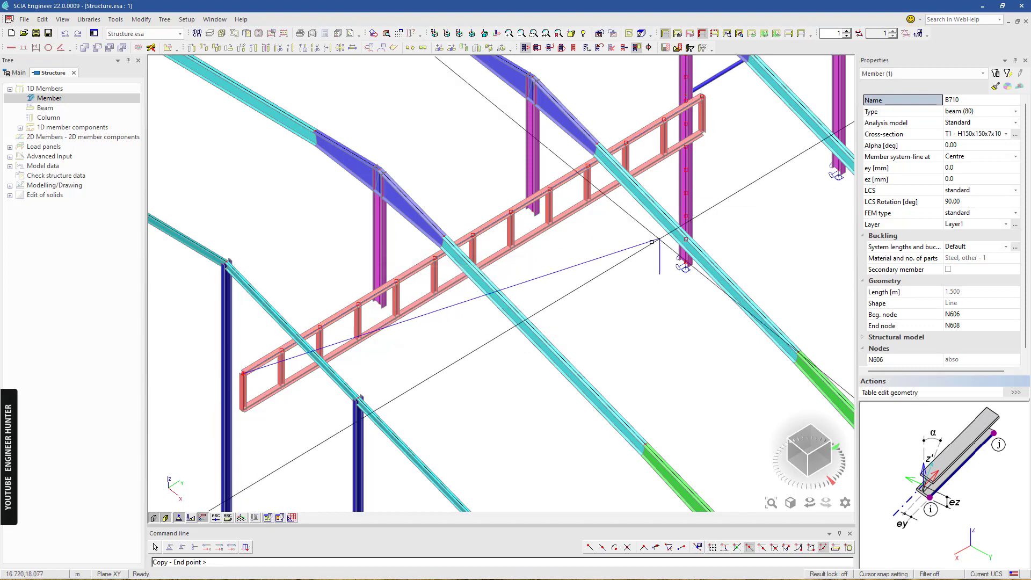
pyautogui.press('Escape')
pyautogui.press('Escape')
# - Draw an H150x150x7x10 diagonal in the first girder panel, from the end post's top to the second post's bottom
pyautogui.scroll(-2, 336, 347)
pyautogui.moveTo(483, 356)
pyautogui.keyDown('ctrl'); pyautogui.mouseDown(button='right')
pyautogui.moveTo(493, 358)
pyautogui.moveTo(480, 330)
pyautogui.moveTo(501, 360)
pyautogui.mouseUp(button='right'); pyautogui.keyUp('ctrl')
pyautogui.scroll(-5, 356, 288)
pyautogui.scroll(5, 352, 293)
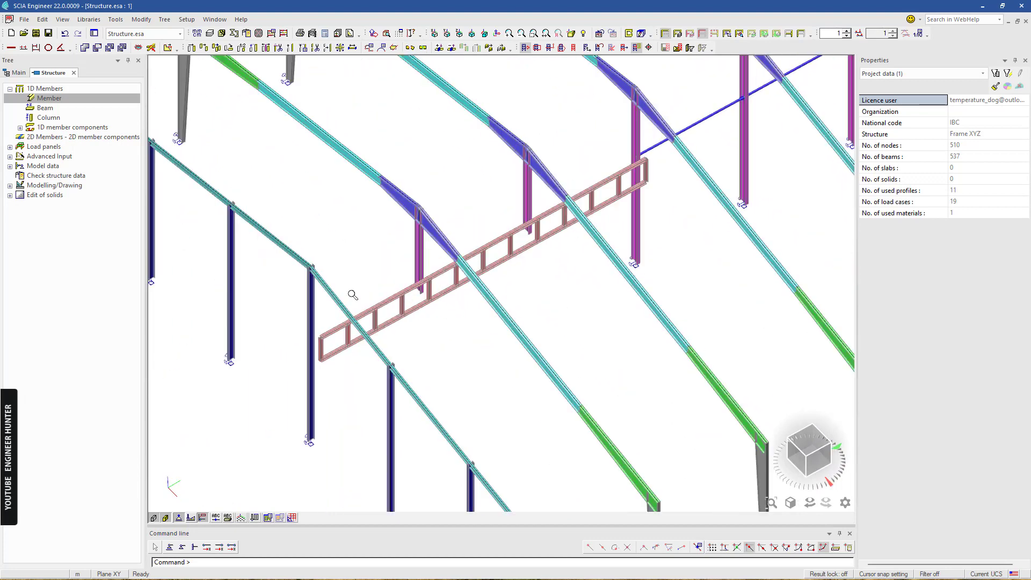
pyautogui.click(69, 99)
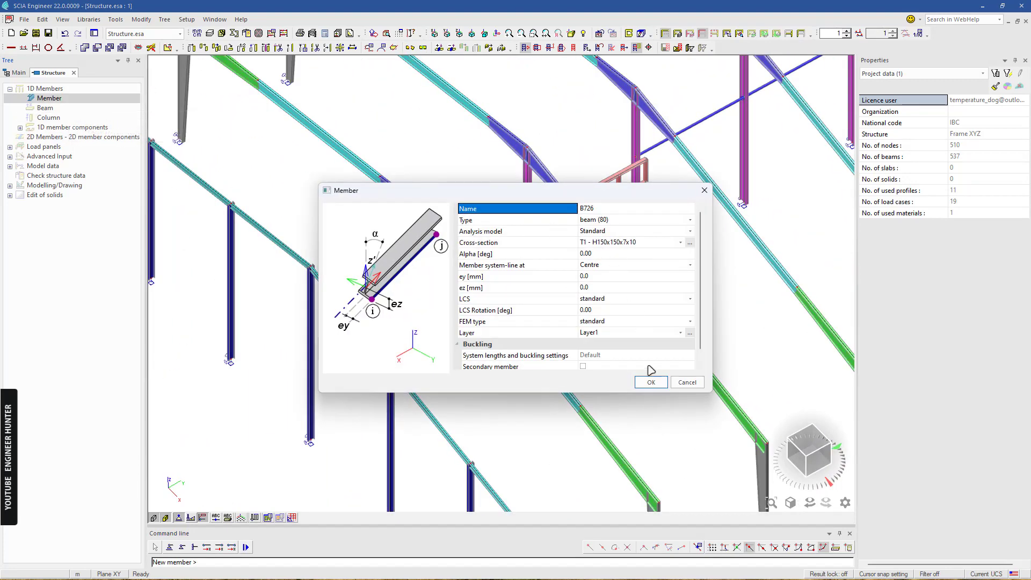
pyautogui.click(652, 377)
pyautogui.scroll(3, 329, 375)
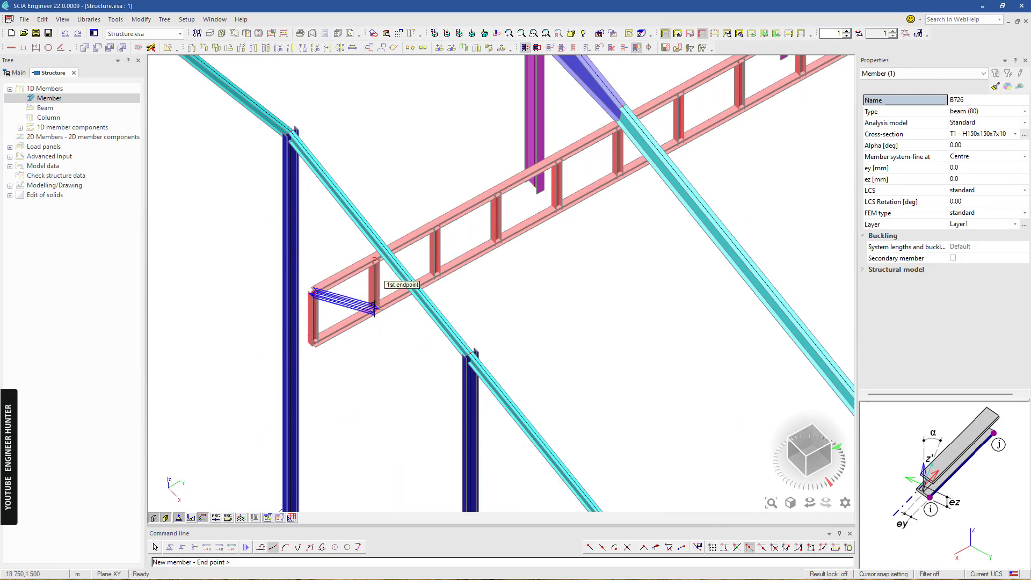
pyautogui.click(373, 308)
pyautogui.press('Escape')
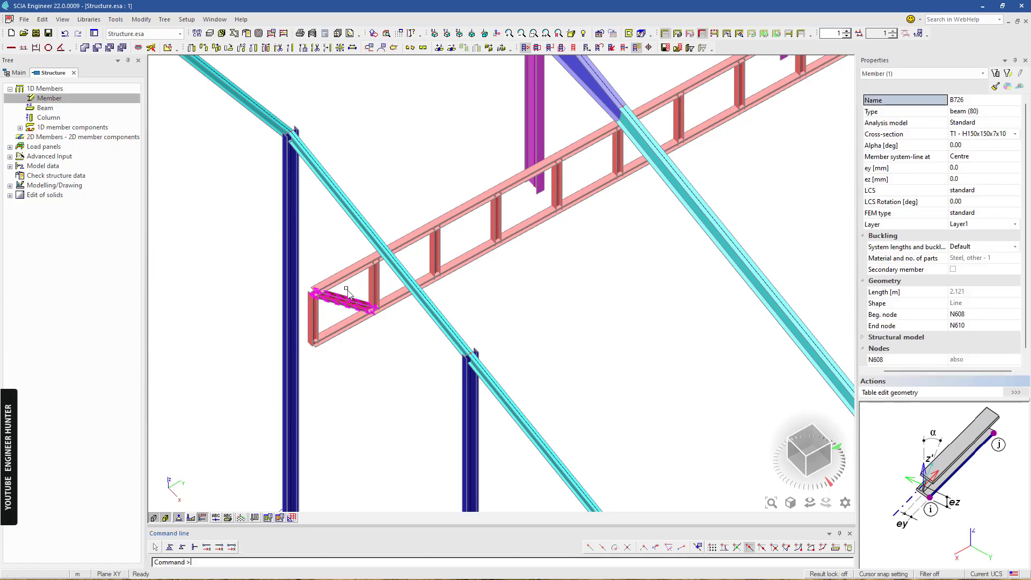
# - Multicopy the diagonal 11 times along the girder, defining the distance by cursor between the tops of the first two posts
pyautogui.click(216, 47)
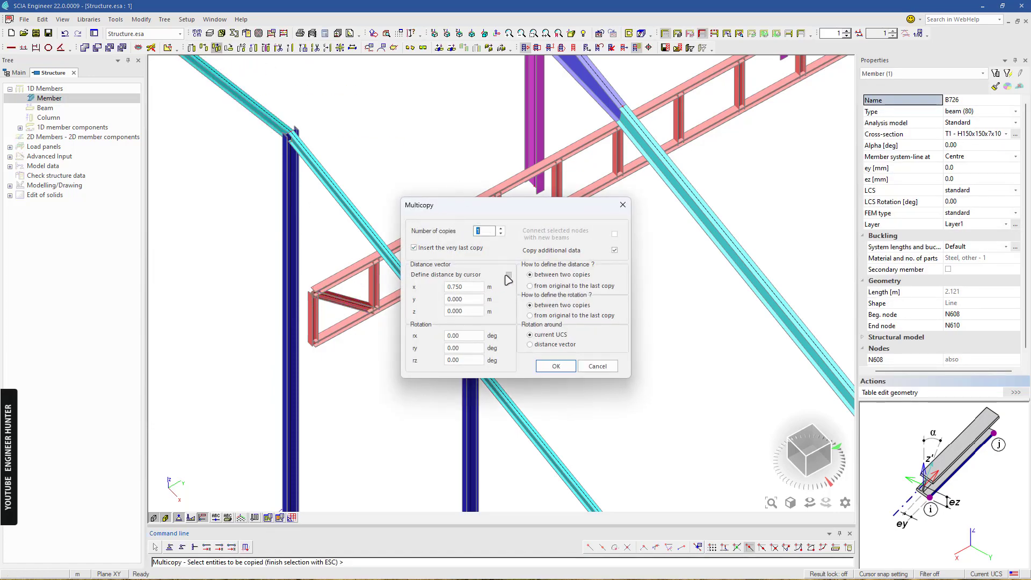
pyautogui.click(508, 275)
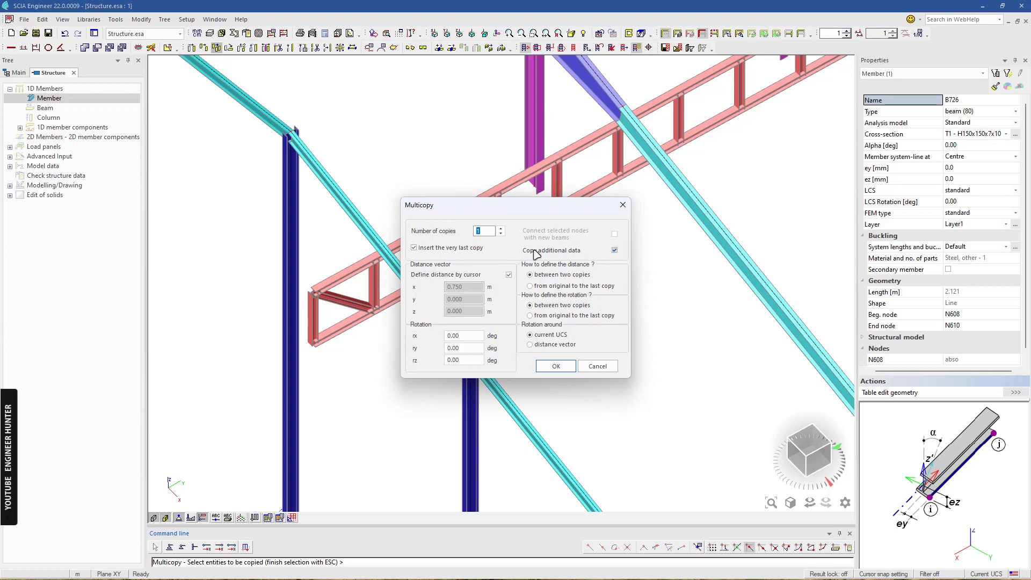
pyautogui.click(556, 366)
pyautogui.click(317, 293)
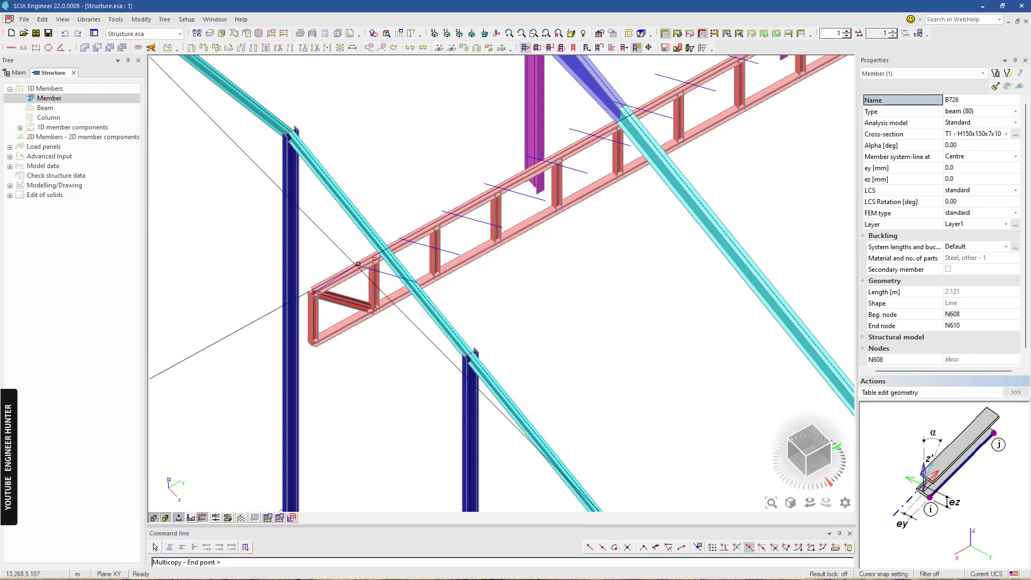
pyautogui.click(374, 260)
pyautogui.scroll(-2, 399, 337)
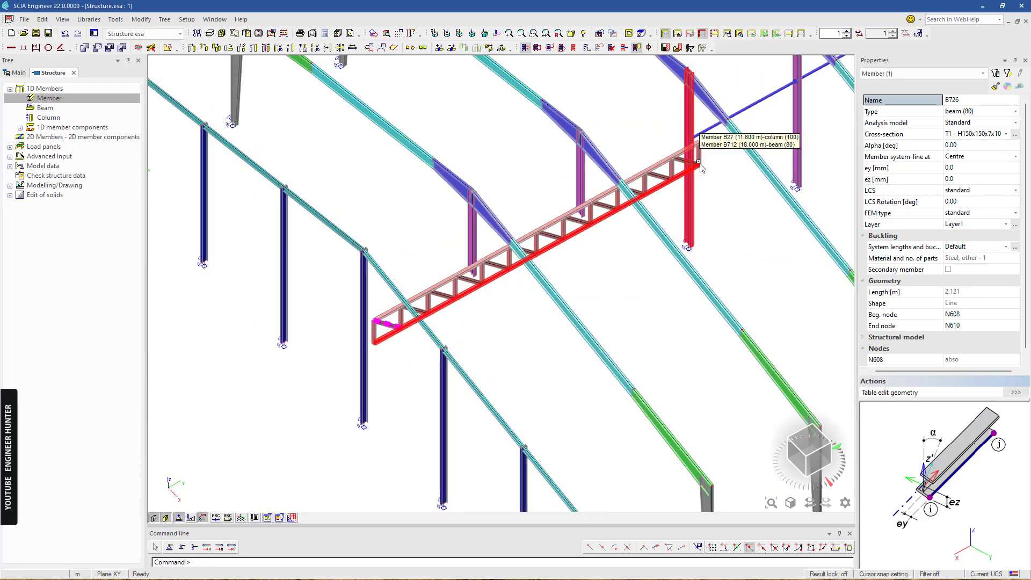
pyautogui.scroll(1, 707, 154)
pyautogui.press('Escape')
# - Multicopy all 27 members of the completed girder once with a distance vector of x -1.5 m, y 0 and z 0
pyautogui.scroll(-3, 580, 272)
pyautogui.keyDown('ctrl'); pyautogui.moveTo(580, 272); pyautogui.dragTo(553, 262, button='right'); pyautogui.keyUp('ctrl')
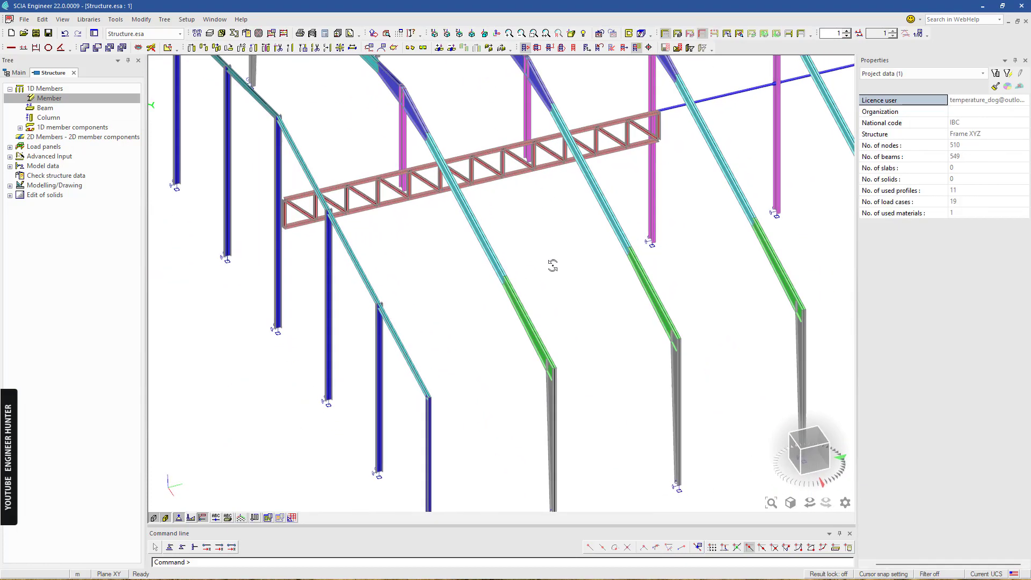
pyautogui.scroll(2, 526, 159)
pyautogui.scroll(-3, 416, 222)
pyautogui.keyDown('ctrl'); pyautogui.moveTo(455, 248); pyautogui.dragTo(678, 274, button='right'); pyautogui.keyUp('ctrl')
pyautogui.click(810, 454)
pyautogui.scroll(5, 520, 253)
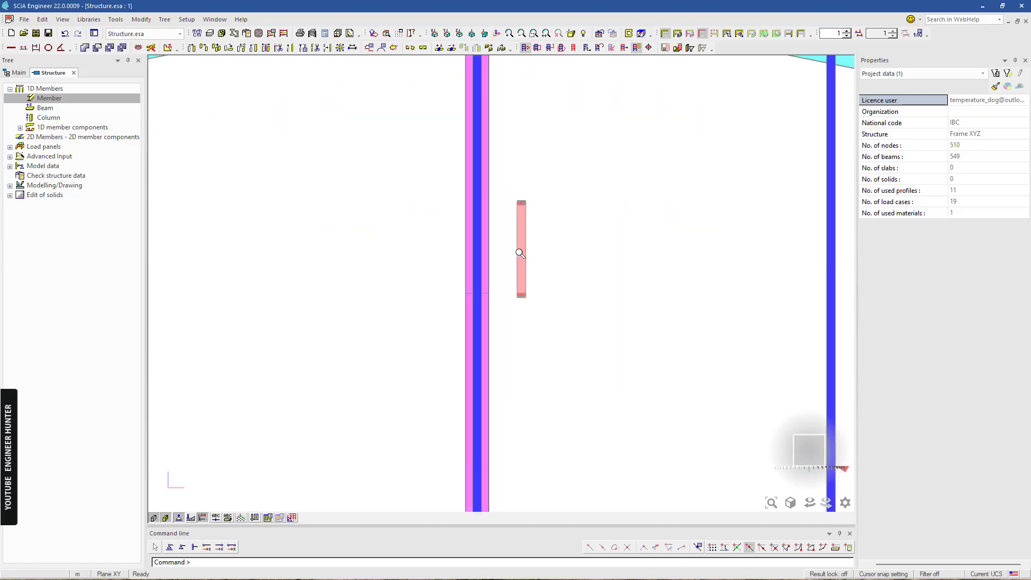
pyautogui.moveTo(559, 310); pyautogui.dragTo(561, 311)
pyautogui.scroll(-4, 570, 223)
pyautogui.keyDown('ctrl'); pyautogui.moveTo(575, 306); pyautogui.dragTo(532, 317, button='right'); pyautogui.keyUp('ctrl')
pyautogui.scroll(4, 465, 252)
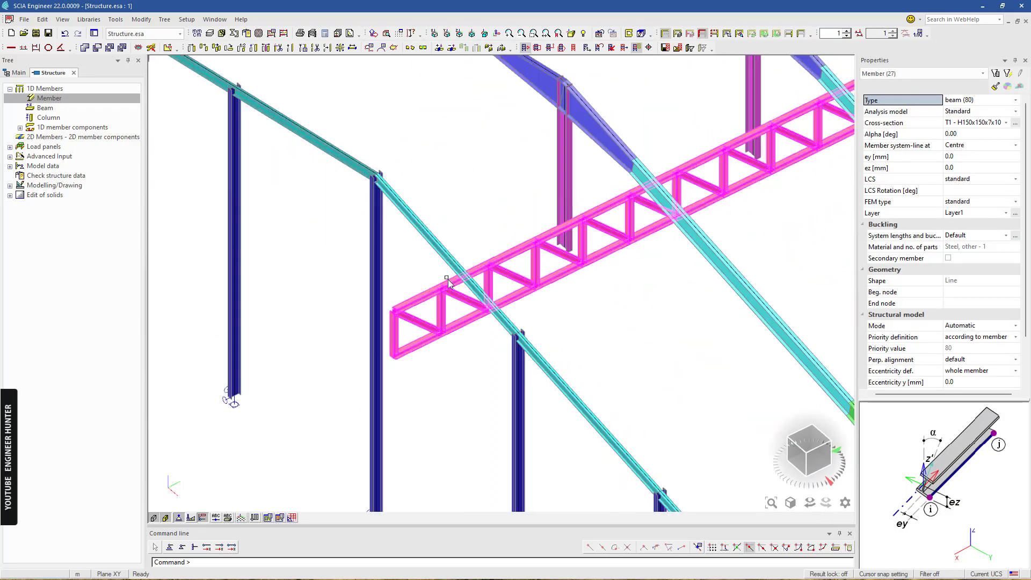
pyautogui.keyDown('ctrl'); pyautogui.moveTo(431, 353); pyautogui.dragTo(454, 355, button='right'); pyautogui.keyUp('ctrl')
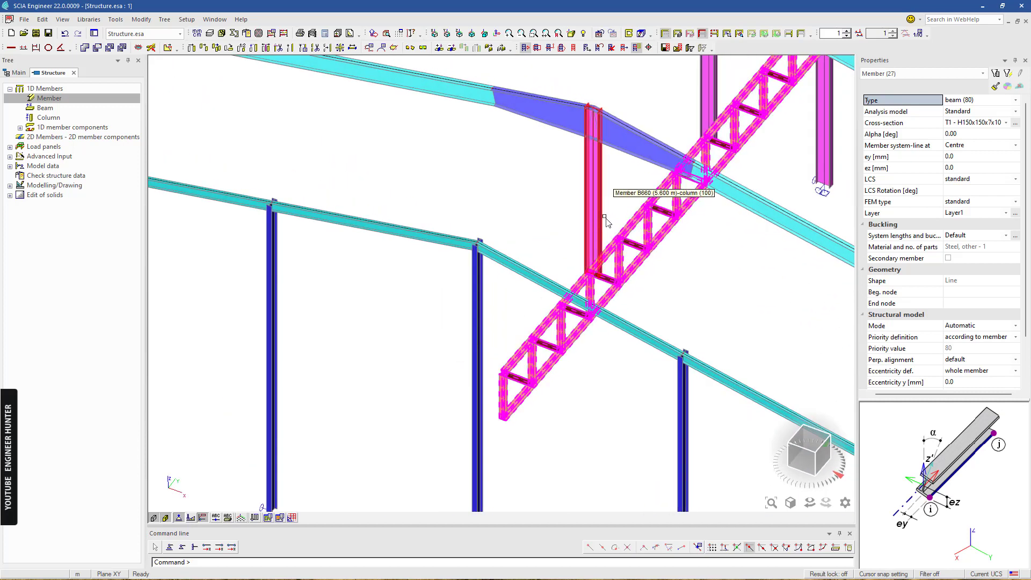
pyautogui.click(215, 47)
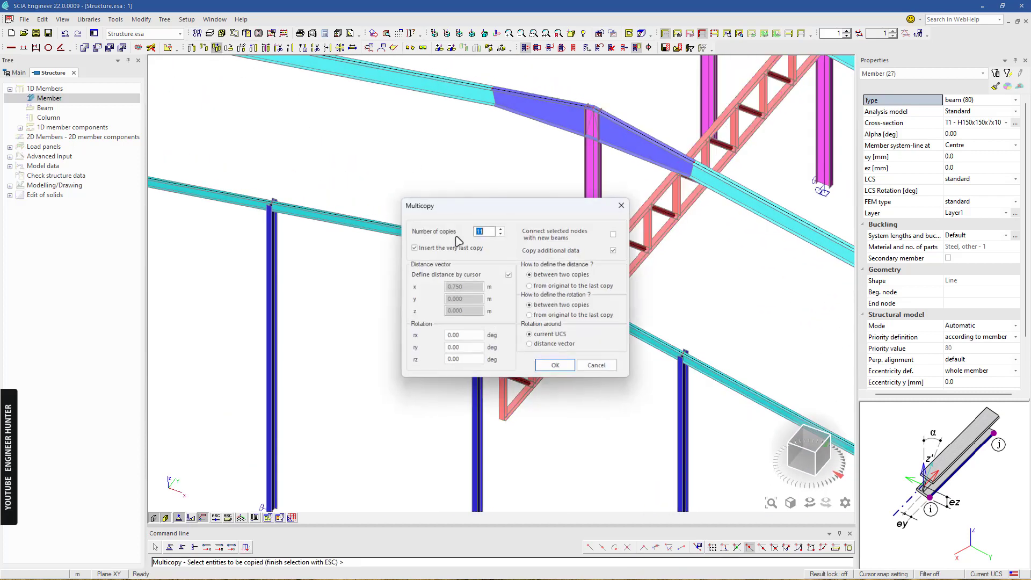
pyautogui.click(509, 275)
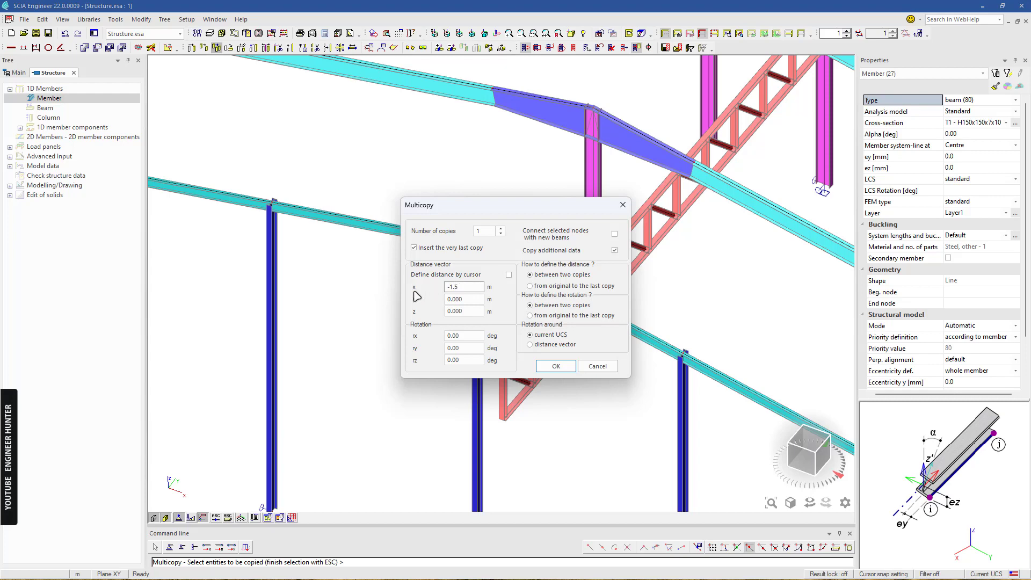
pyautogui.click(556, 367)
pyautogui.press('Escape')
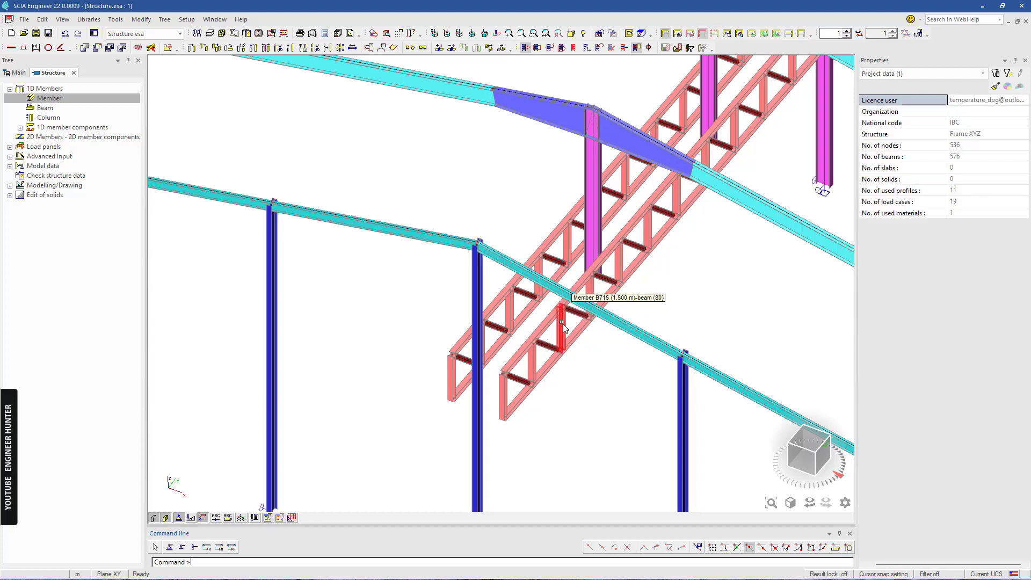
pyautogui.scroll(-2, 560, 309)
pyautogui.moveTo(607, 368)
pyautogui.keyDown('ctrl'); pyautogui.mouseDown(button='right')
pyautogui.moveTo(582, 372)
pyautogui.moveTo(595, 379)
pyautogui.moveTo(596, 362)
pyautogui.moveTo(598, 370)
pyautogui.mouseUp(button='right'); pyautogui.keyUp('ctrl')
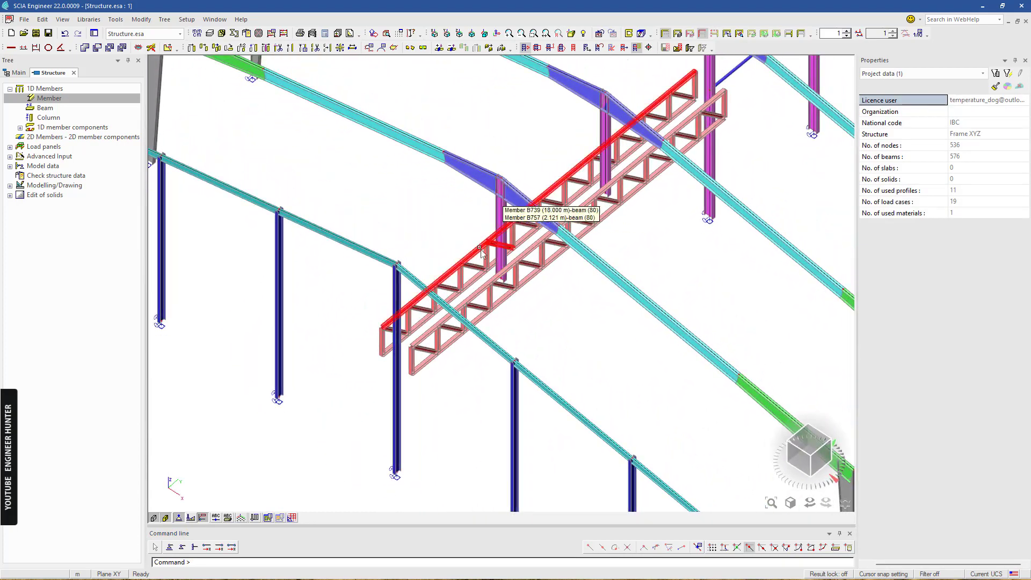
pyautogui.scroll(3, 482, 249)
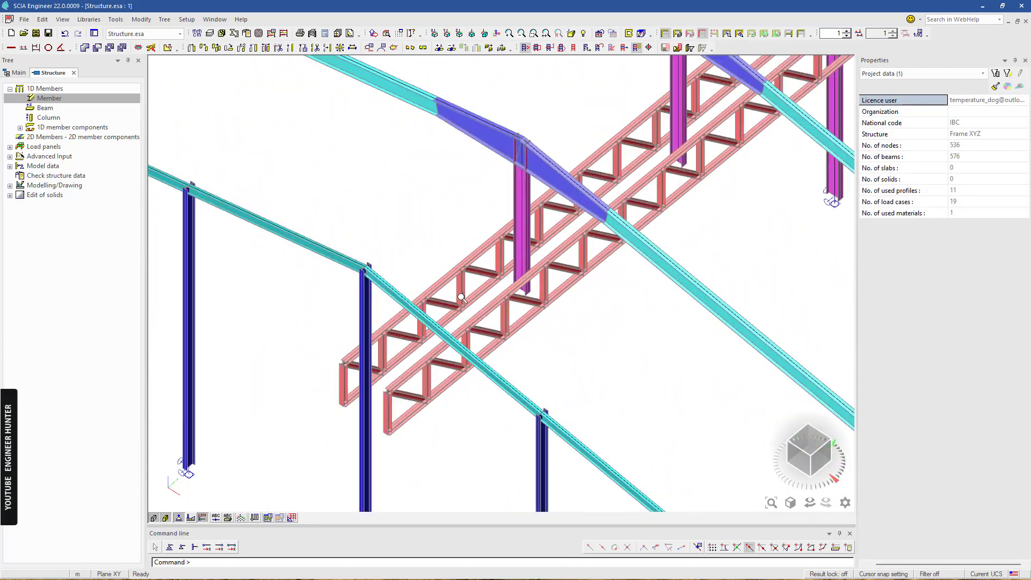
pyautogui.click(487, 319)
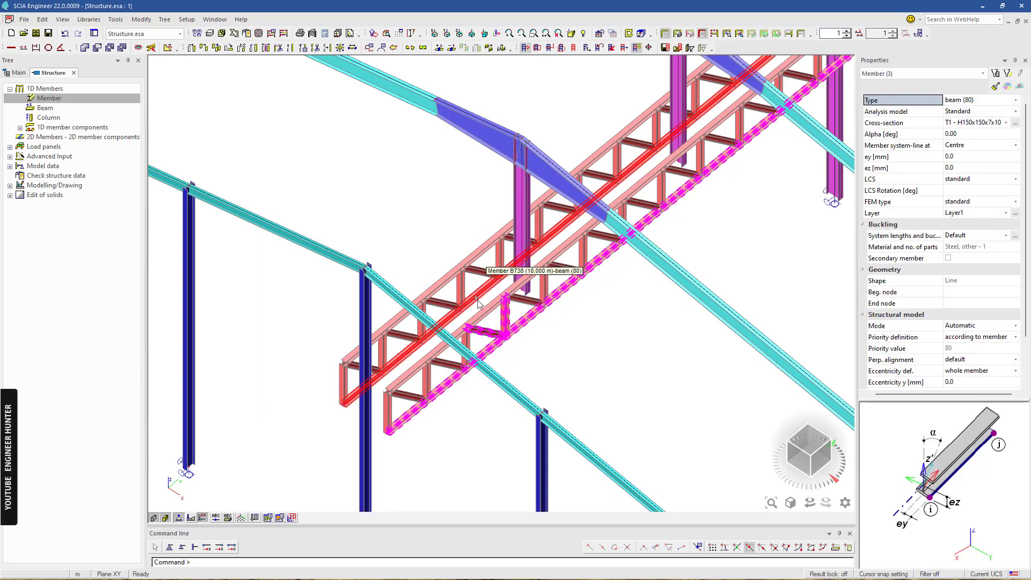
pyautogui.moveTo(449, 253); pyautogui.dragTo(448, 253)
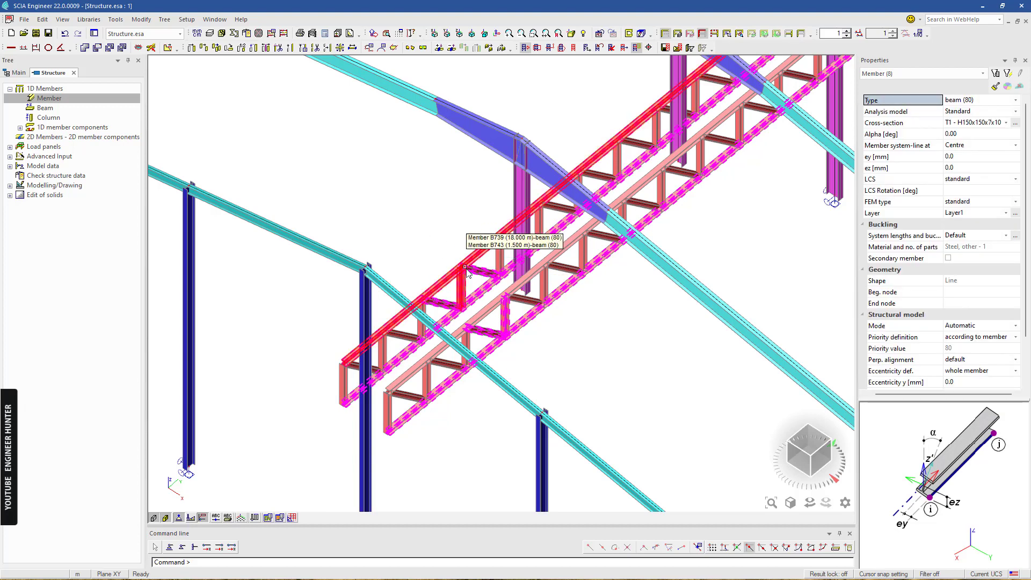
pyautogui.press('Escape')
# - Draw an H150x150x7x10 cross member between the tops of the two girders' second posts
pyautogui.scroll(2, 508, 308)
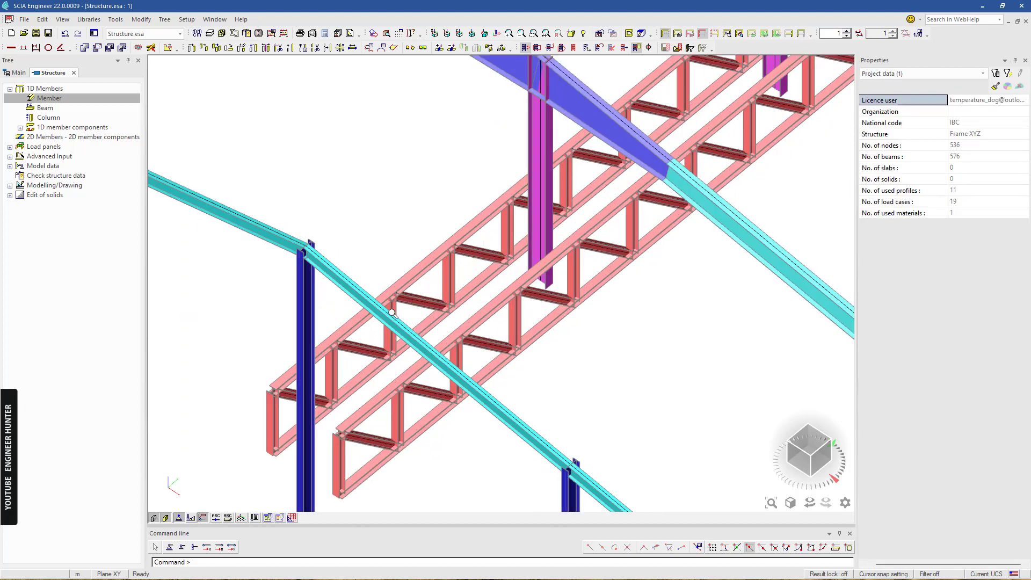
pyautogui.doubleClick(49, 97)
pyautogui.click(651, 382)
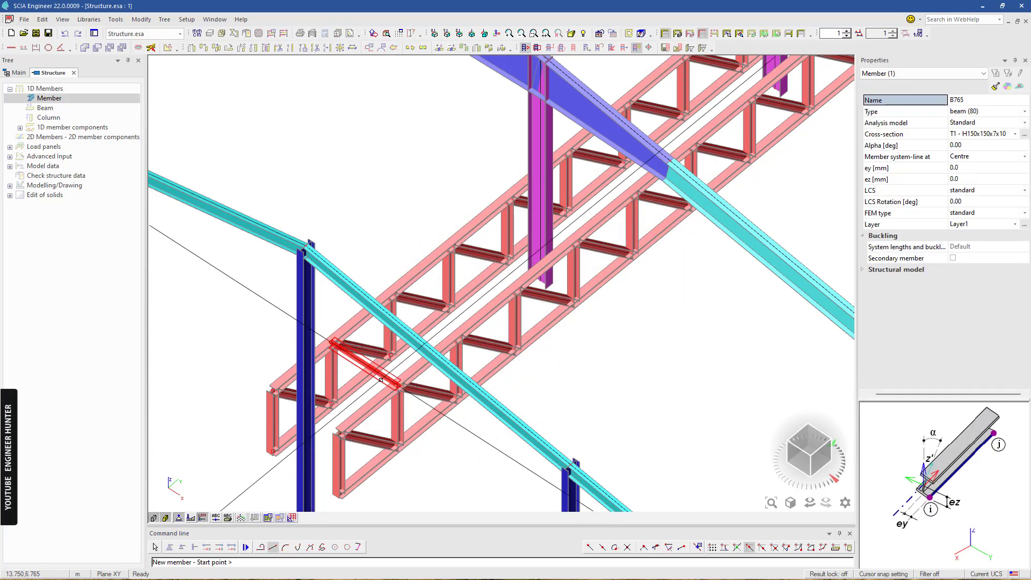
pyautogui.click(333, 342)
pyautogui.press('Escape')
# - Multicopy the cross member along the upper chords to the remaining interior posts, defining the one-panel distance by cursor
pyautogui.scroll(-2, 322, 196)
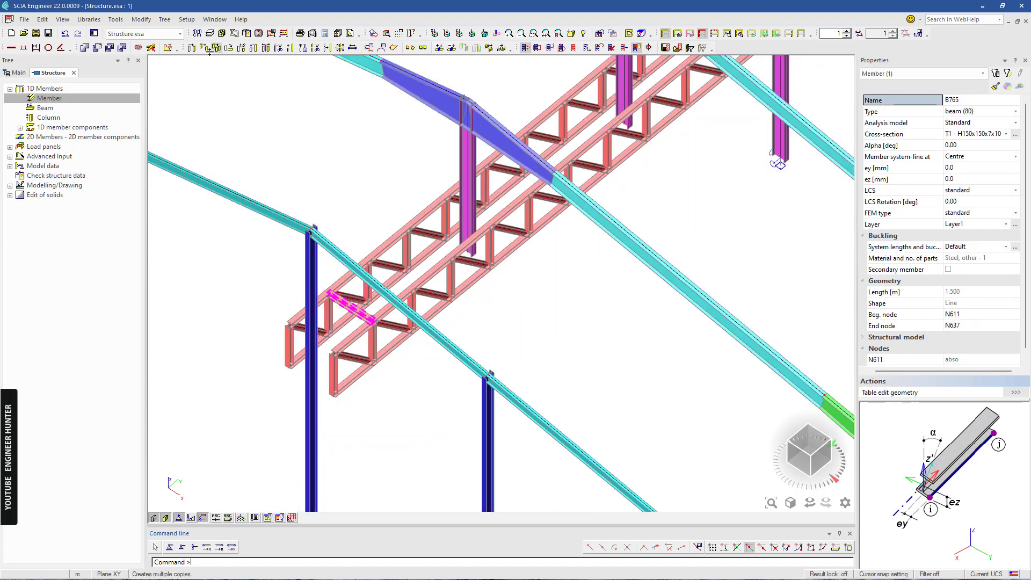
pyautogui.click(216, 48)
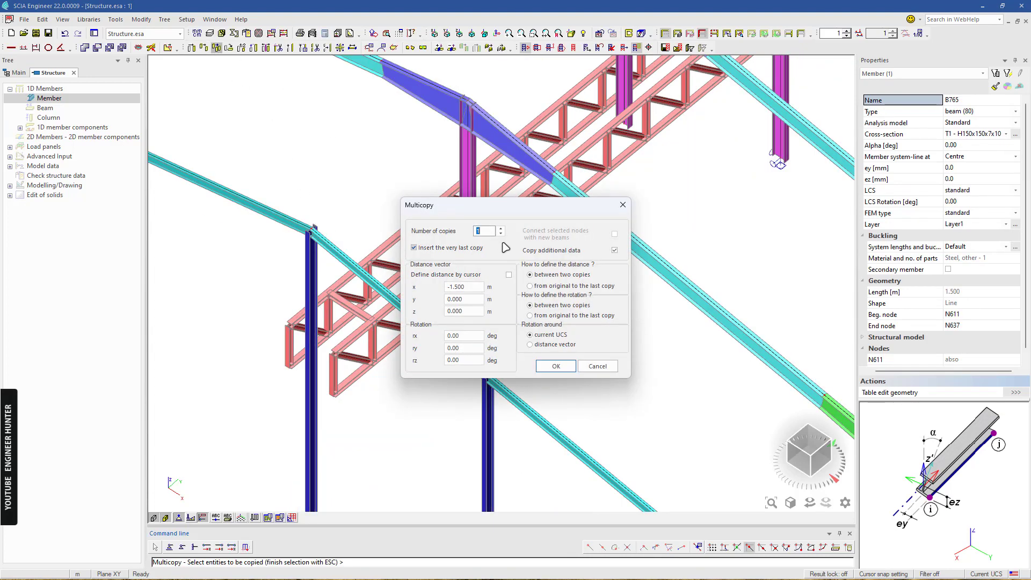
pyautogui.click(509, 275)
pyautogui.click(554, 367)
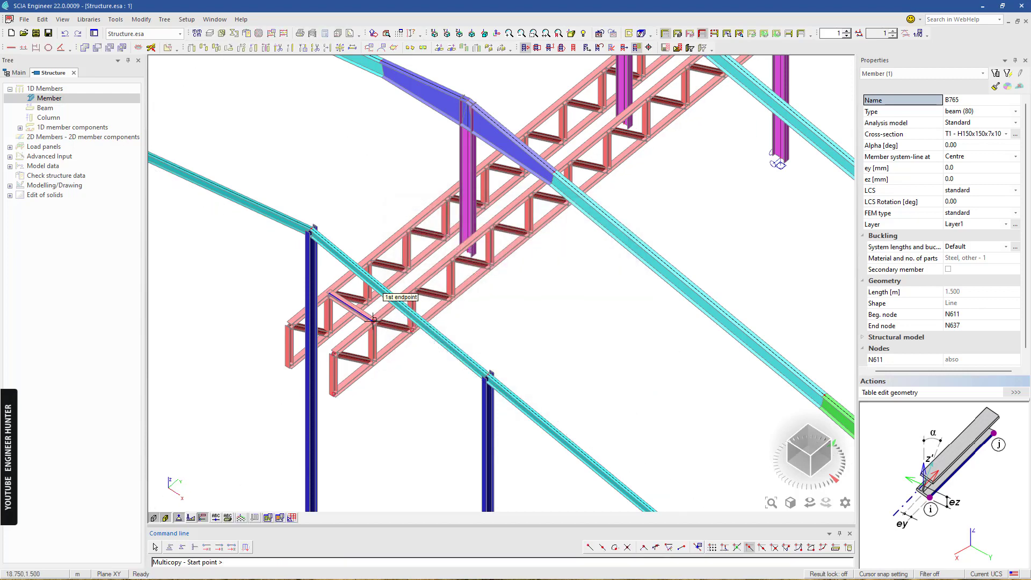
pyautogui.click(424, 291)
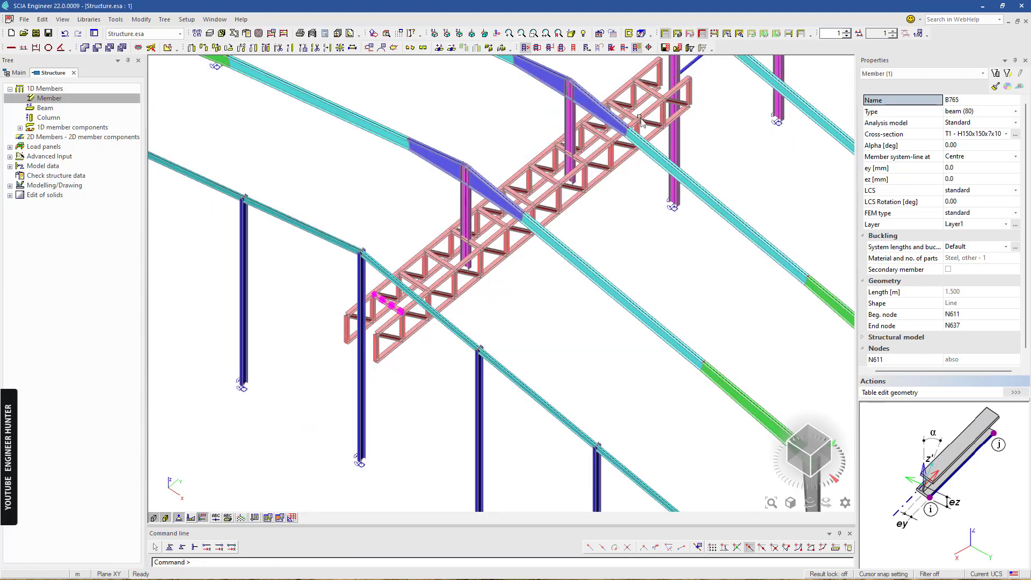
# - Break the two upper cross members at the shortened ridge columns in defined points, using intersection snap where they meet the columns
pyautogui.scroll(3, 478, 247)
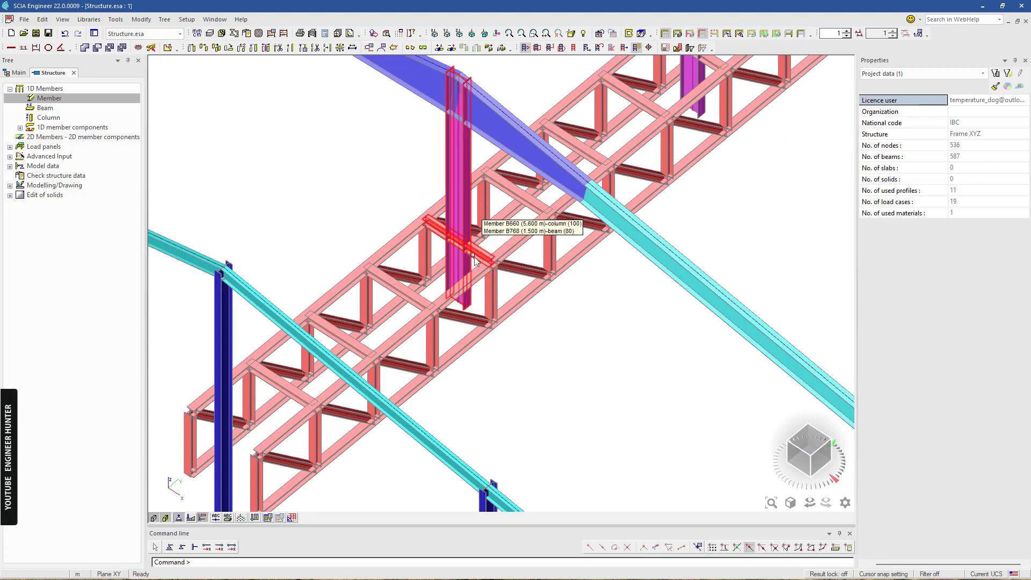
pyautogui.keyDown('ctrl'); pyautogui.moveTo(529, 295); pyautogui.dragTo(559, 328, button='right'); pyautogui.keyUp('ctrl')
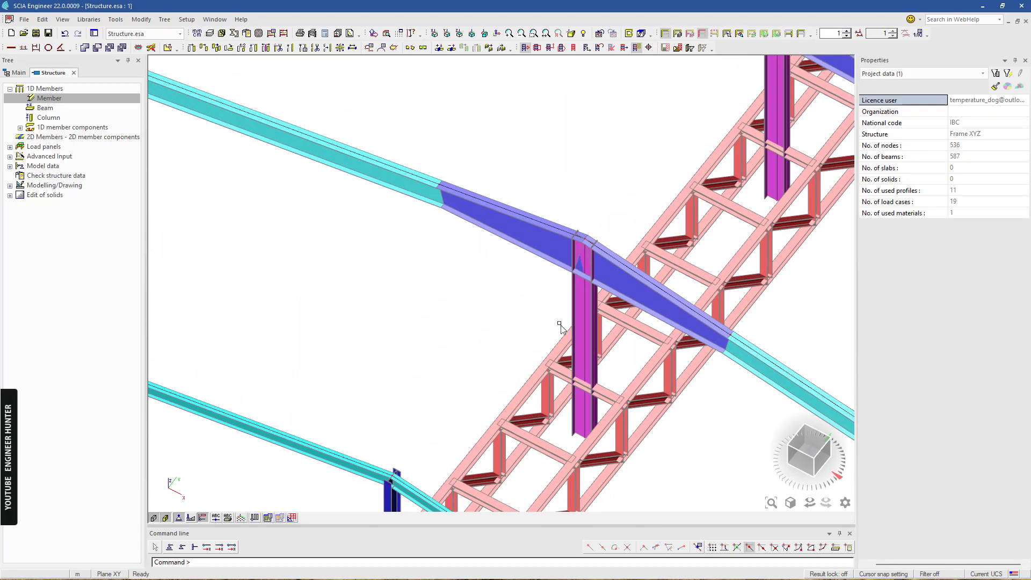
pyautogui.click(606, 393)
pyautogui.click(807, 157)
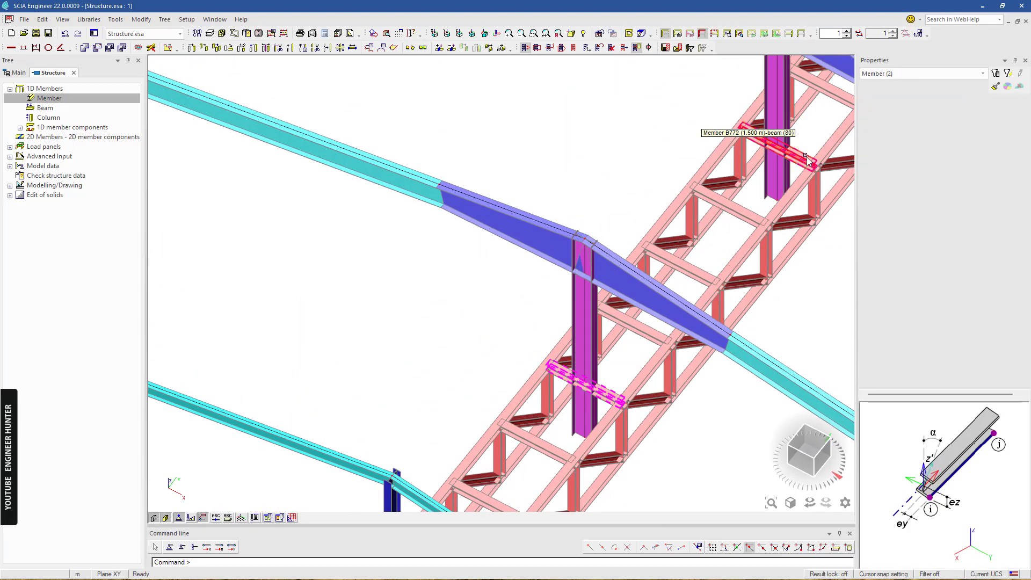
pyautogui.click(140, 19)
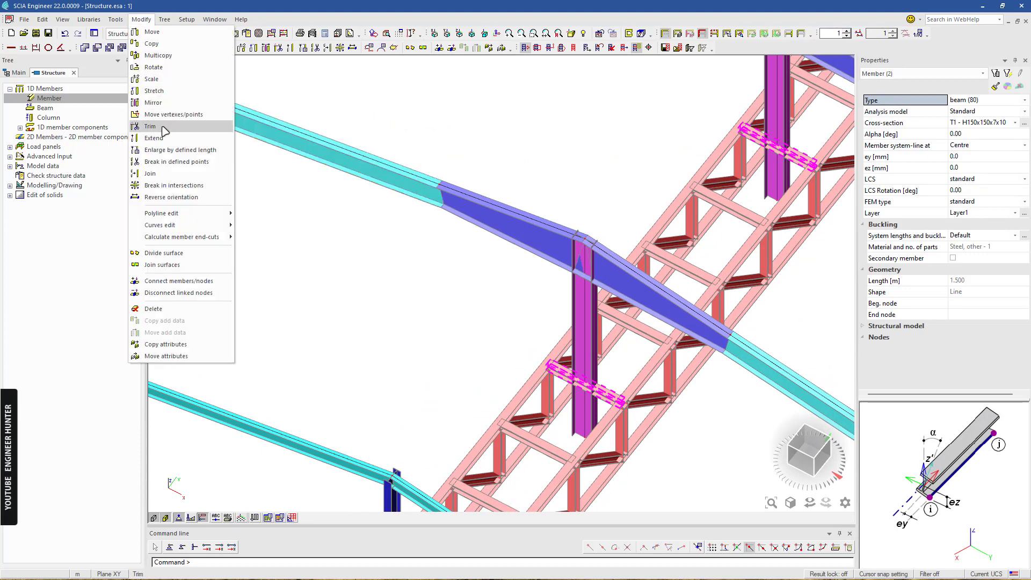
pyautogui.click(194, 162)
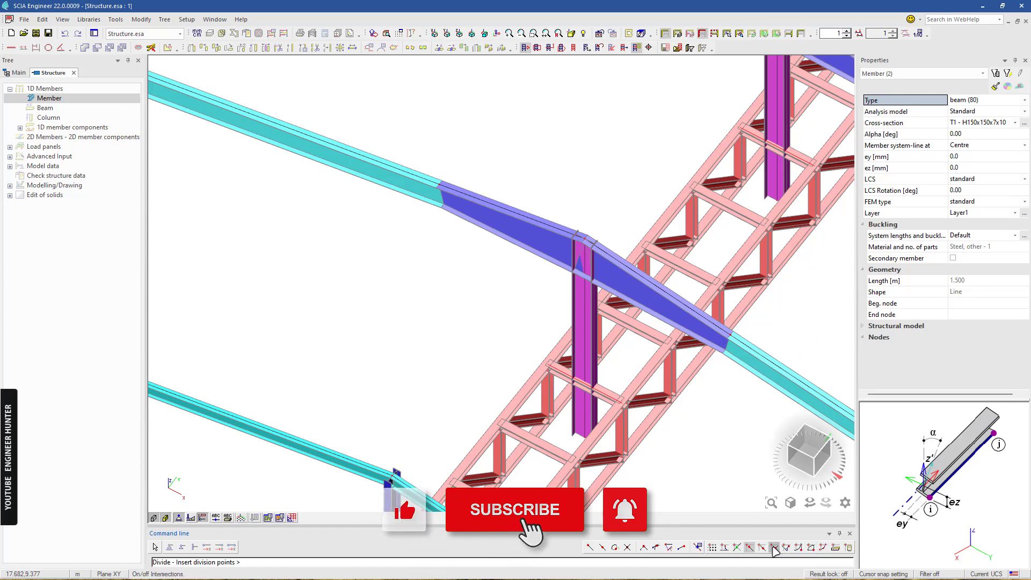
pyautogui.click(775, 549)
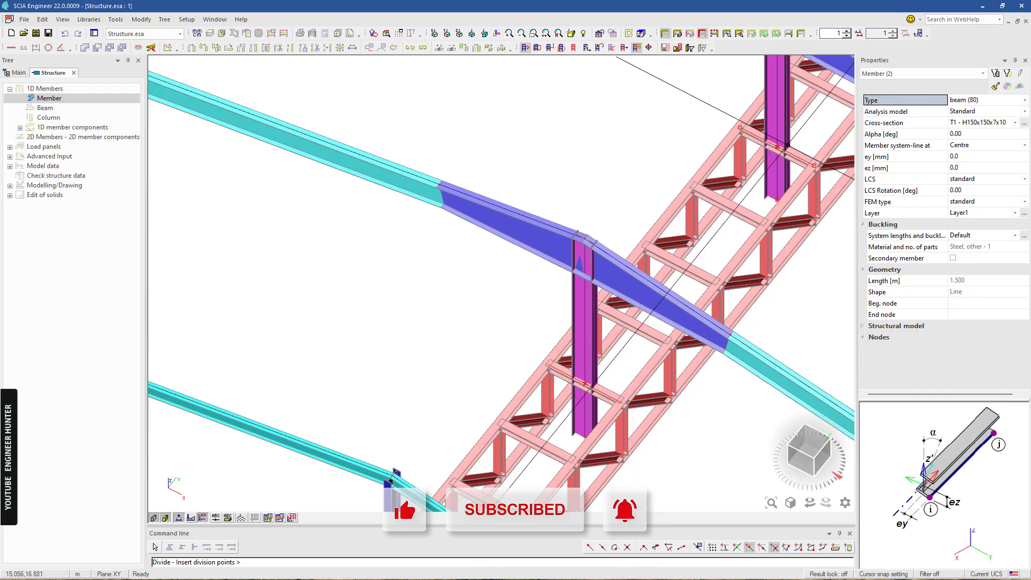
pyautogui.scroll(-5, 537, 258)
pyautogui.scroll(5, 572, 244)
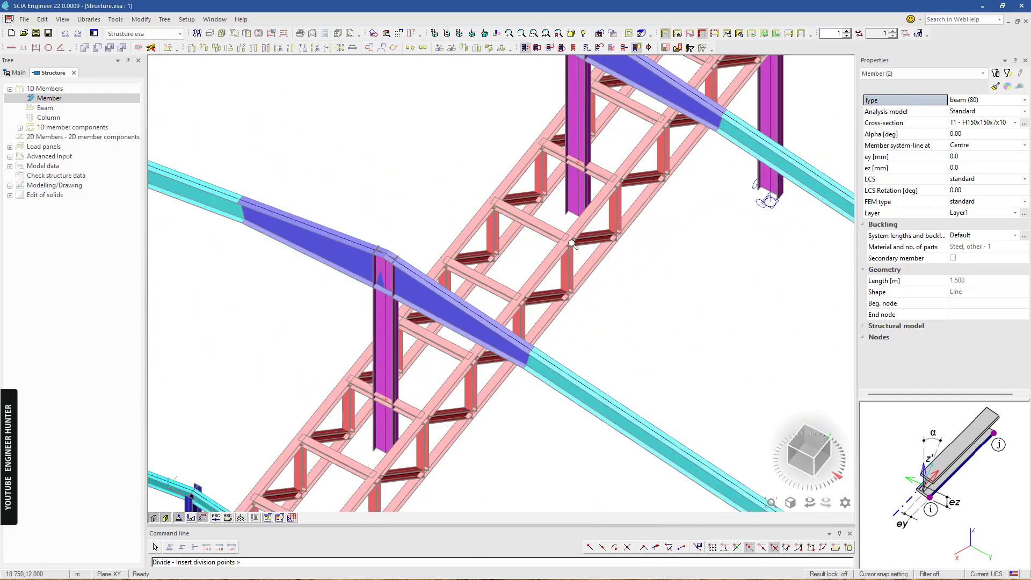
pyautogui.press('Escape')
pyautogui.press('Escape')
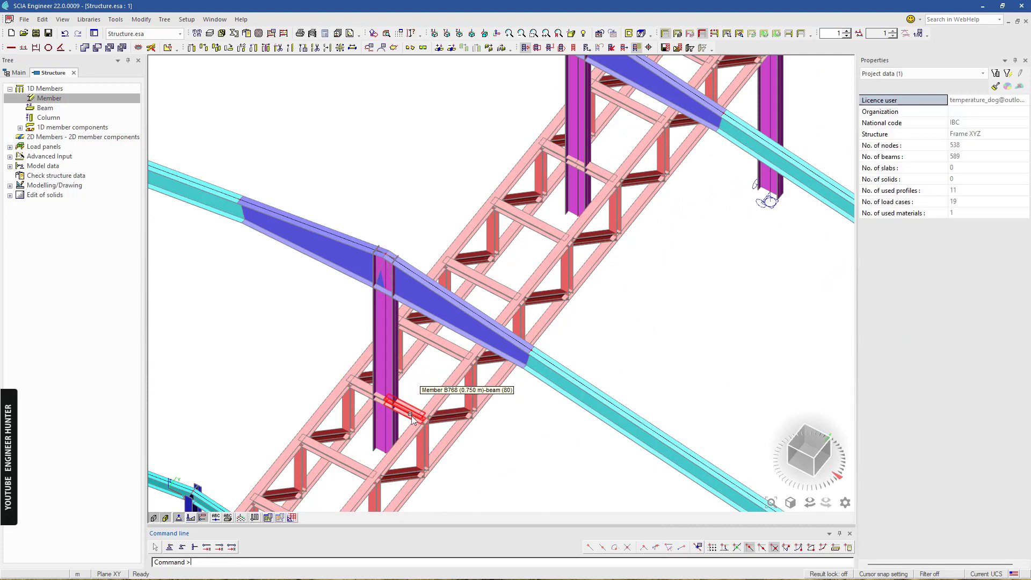
# - Check that the cross member at the first shortened column is split at the column axis
pyautogui.click(413, 418)
pyautogui.press('Escape')
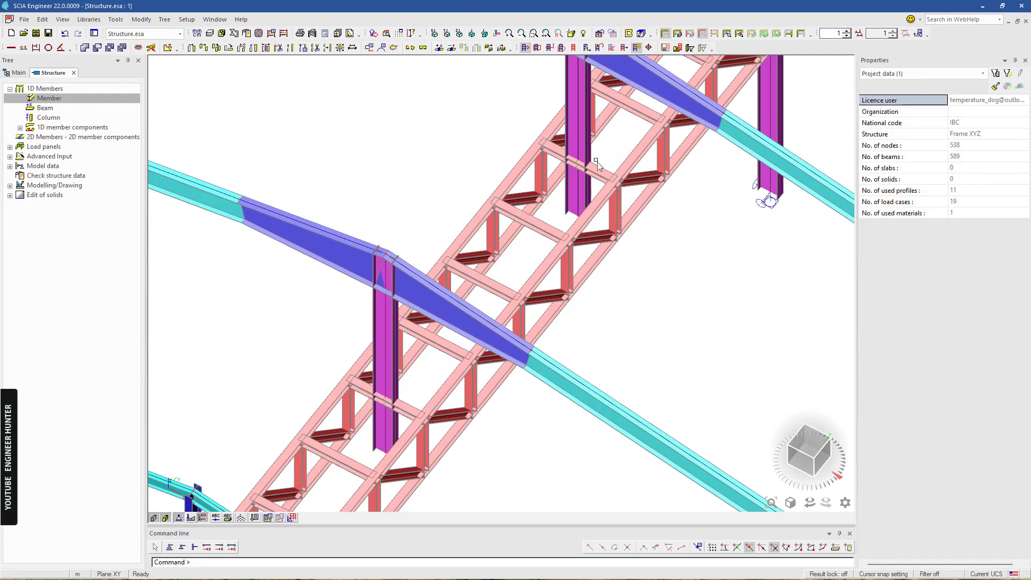
pyautogui.scroll(-3, 598, 163)
pyautogui.scroll(5, 480, 325)
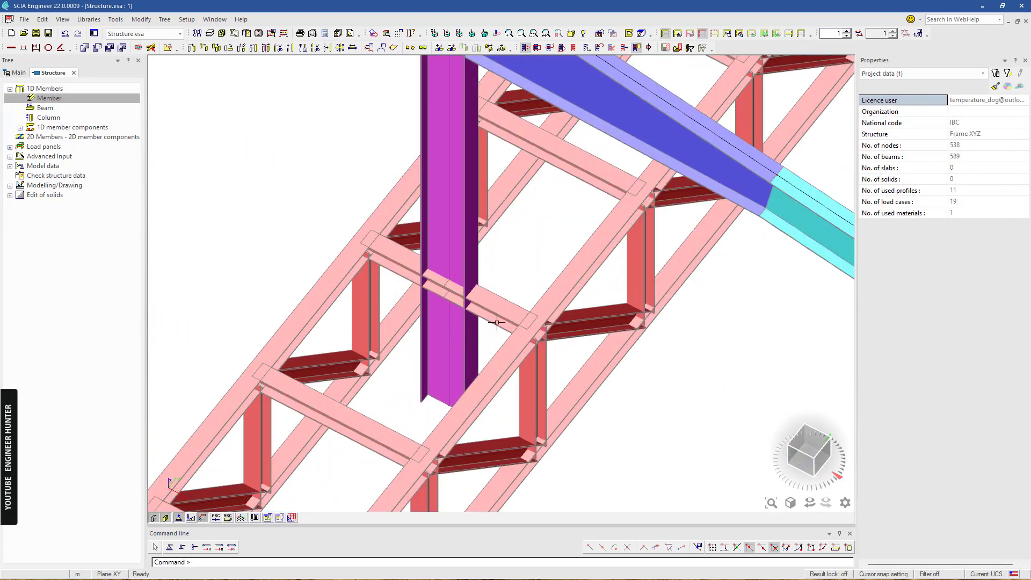
pyautogui.click(497, 323)
pyautogui.scroll(-4, 505, 301)
pyautogui.press('Escape')
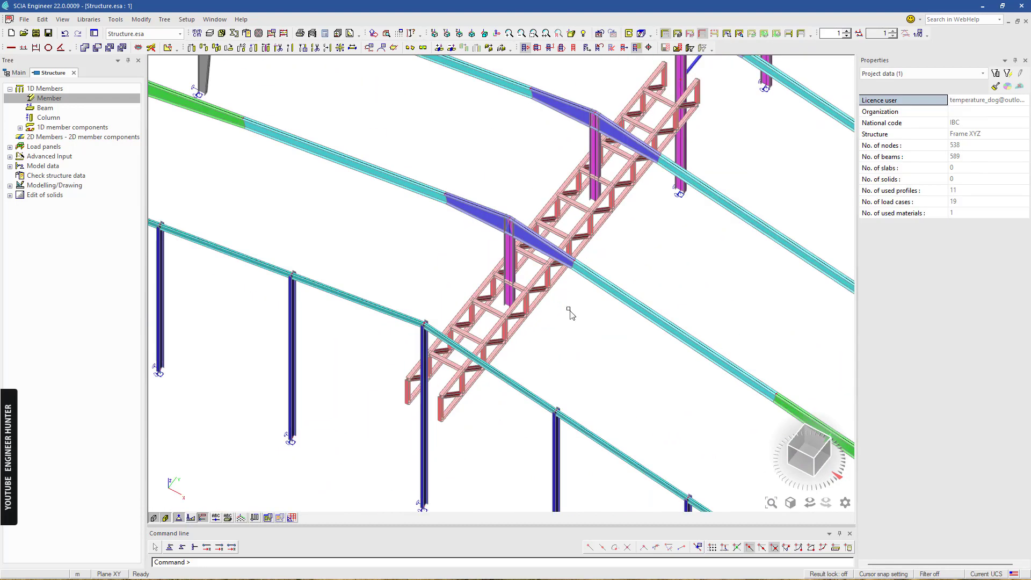
# - Copy the two halves of the split cross member to the tops of the end posts at both ends of the girders
pyautogui.scroll(3, 494, 285)
pyautogui.click(494, 281)
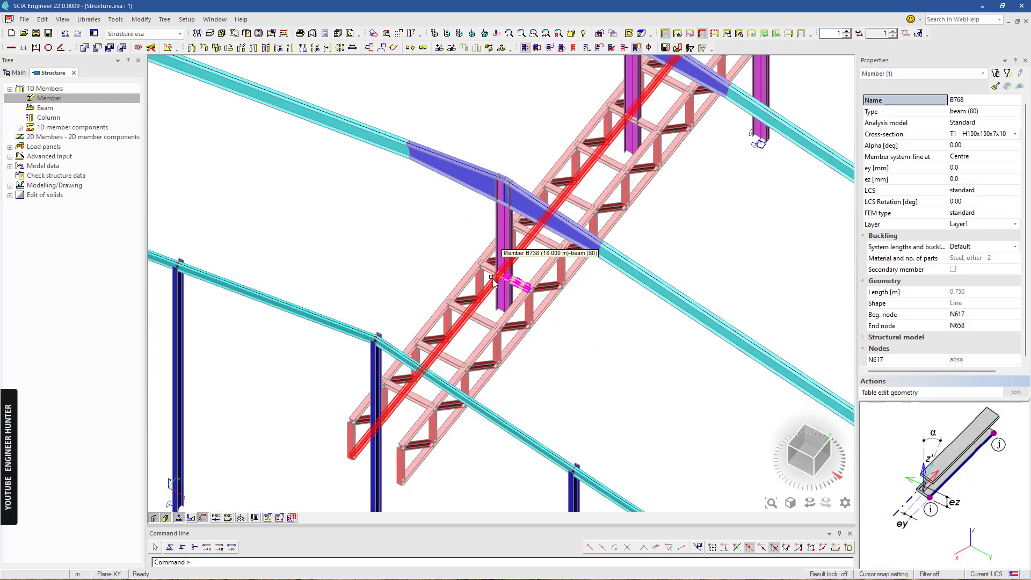
pyautogui.click(487, 267)
pyautogui.keyDown('ctrl'); pyautogui.moveTo(586, 372); pyautogui.dragTo(588, 372, button='right'); pyautogui.keyUp('ctrl')
pyautogui.click(203, 47)
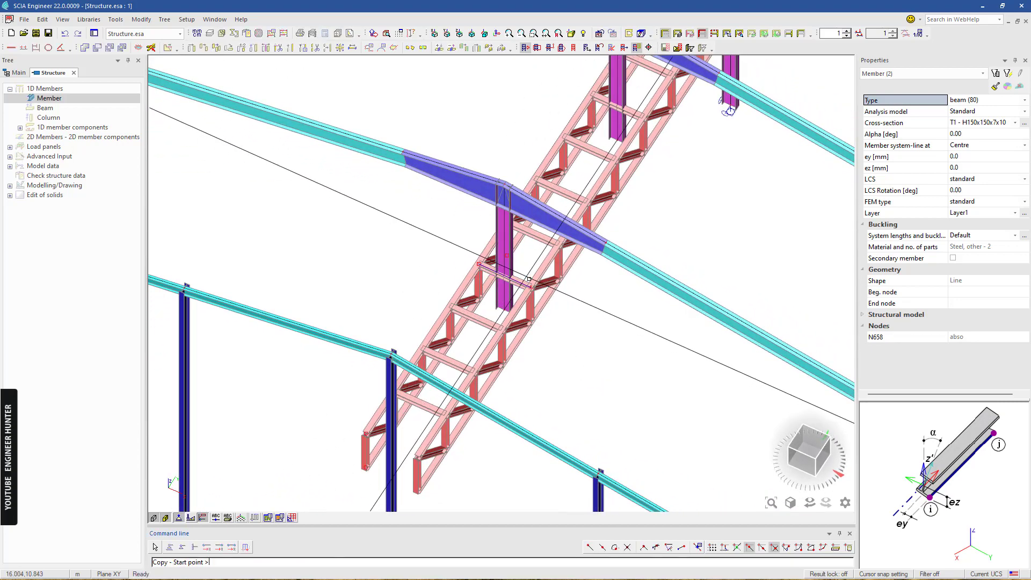
pyautogui.click(531, 287)
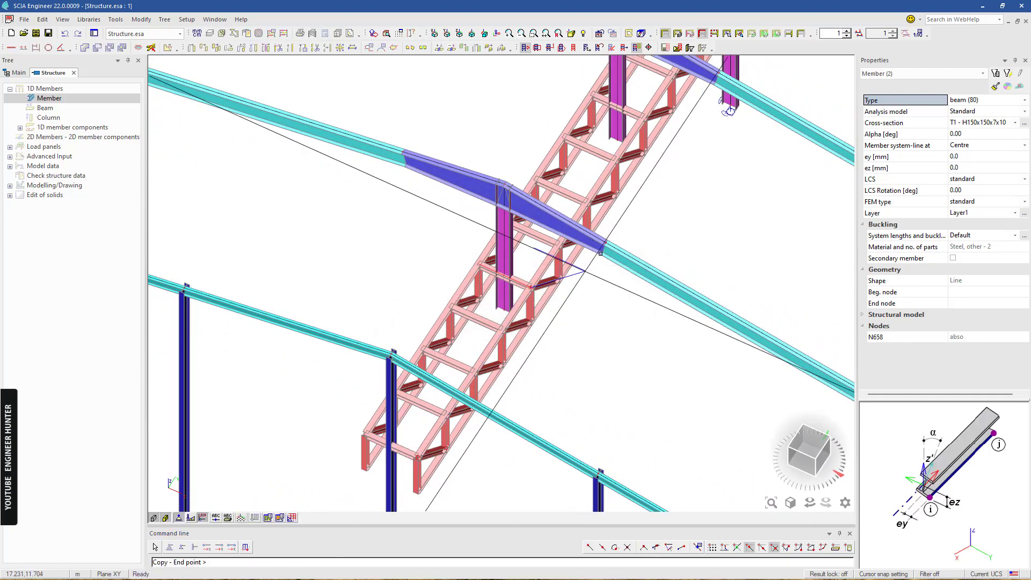
pyautogui.scroll(2, 595, 262)
pyautogui.click(611, 238)
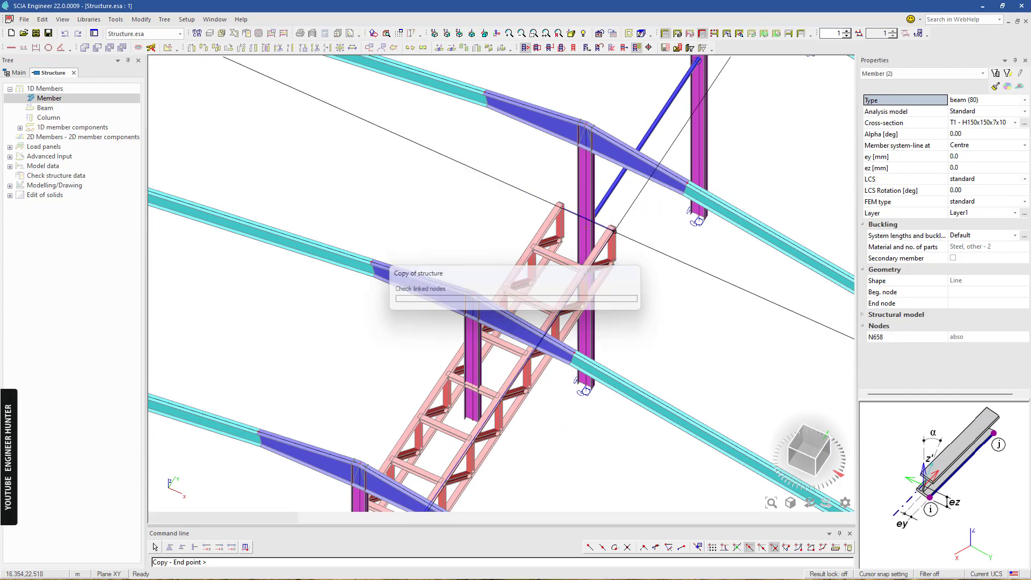
pyautogui.press('Return')
pyautogui.scroll(-2, 639, 236)
pyautogui.press('Escape')
pyautogui.press('Escape')
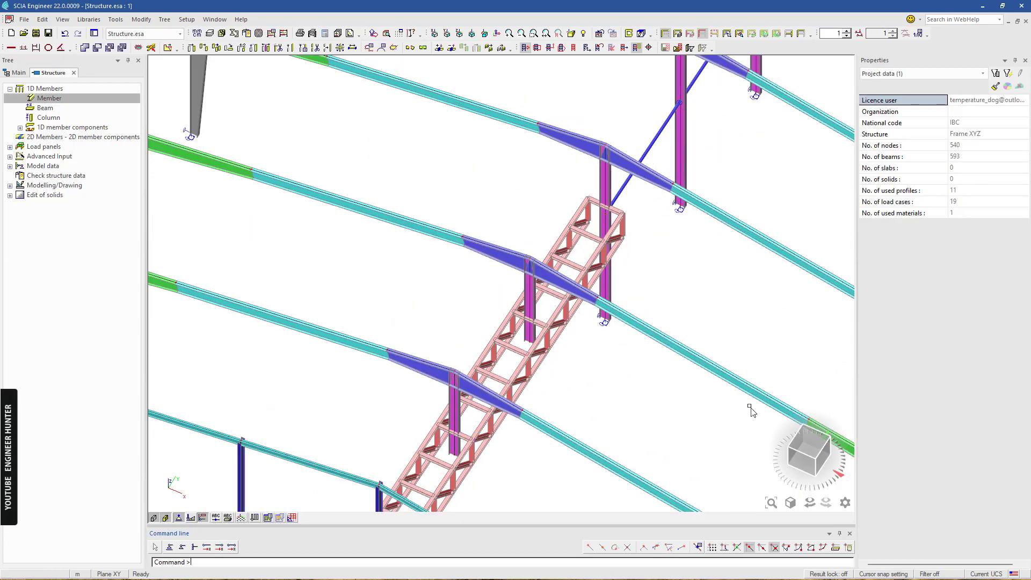
# - Copy all upper cross members down to the lower chords, from the end post's top node to its bottom node
pyautogui.click(811, 466)
pyautogui.scroll(5, 511, 253)
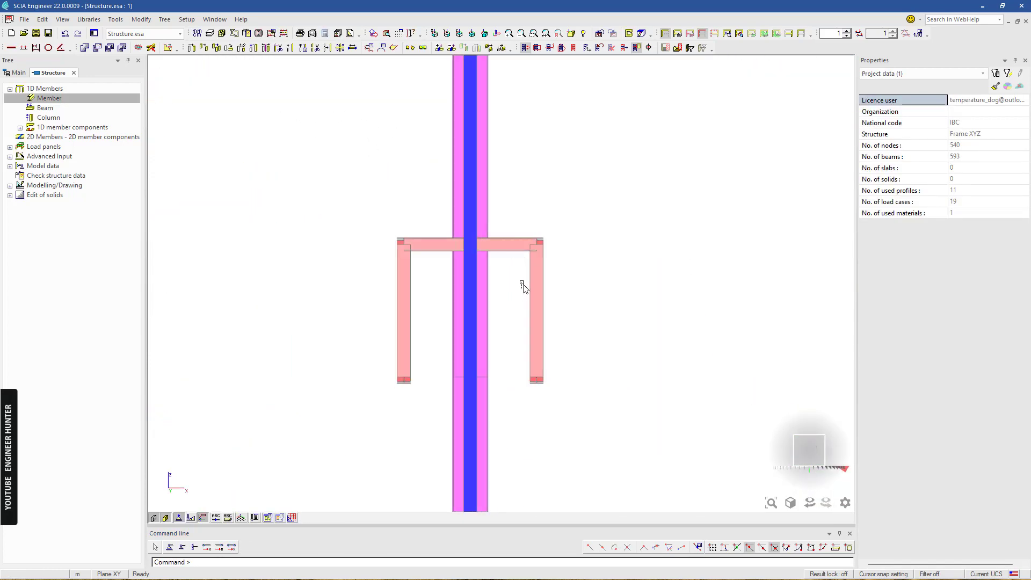
pyautogui.click(450, 254)
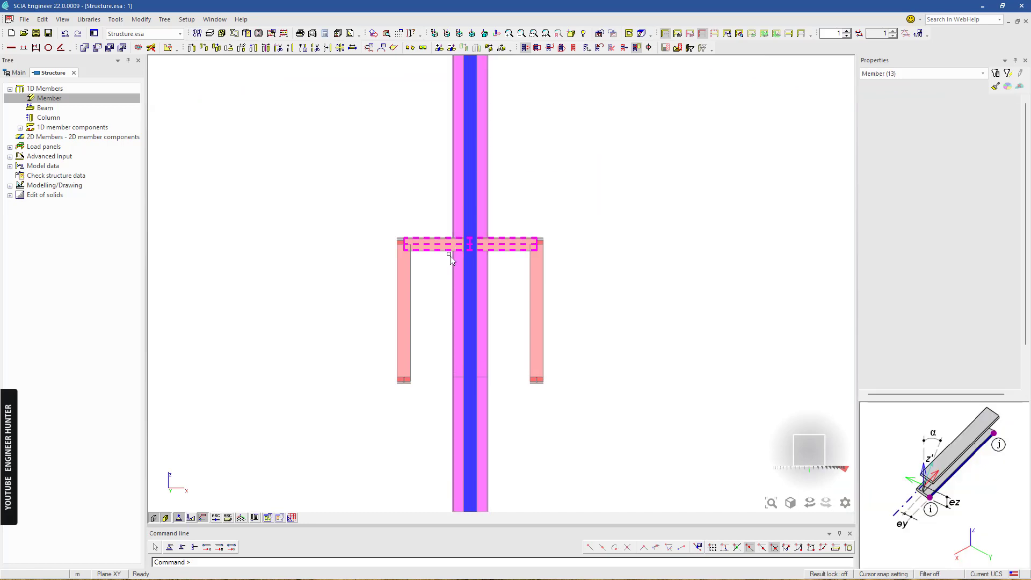
pyautogui.click(833, 442)
pyautogui.scroll(5, 338, 378)
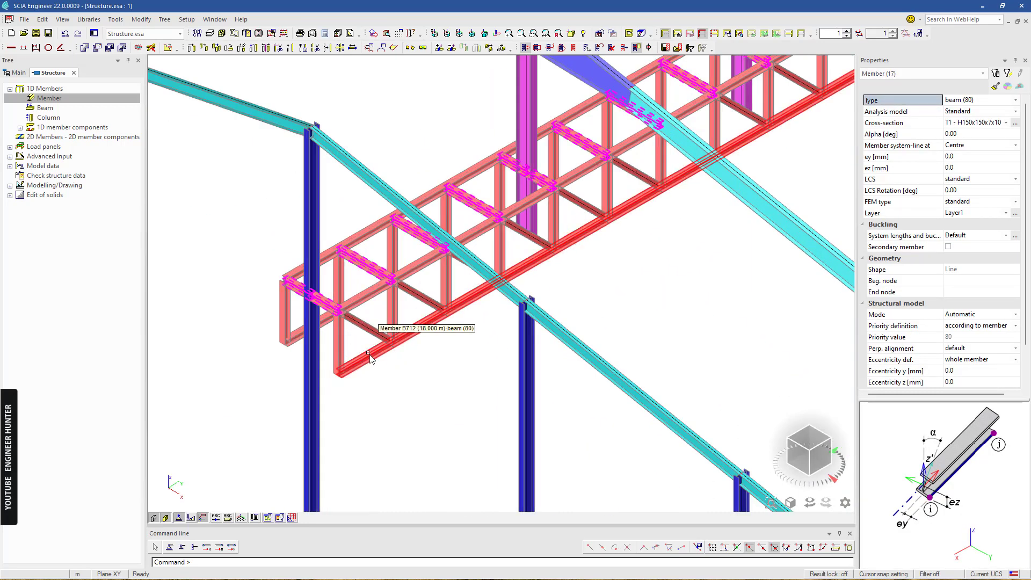
pyautogui.click(203, 49)
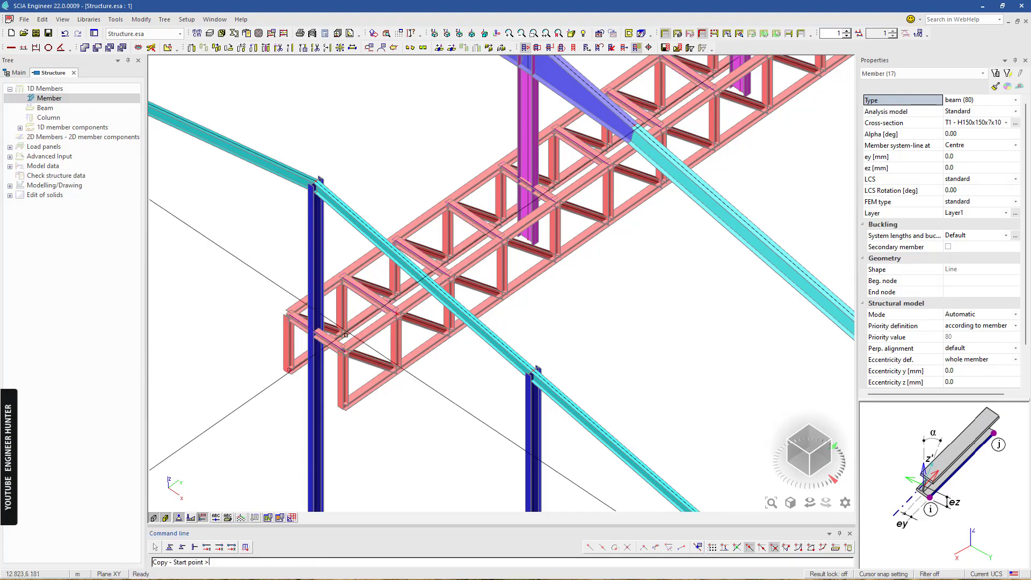
pyautogui.click(343, 408)
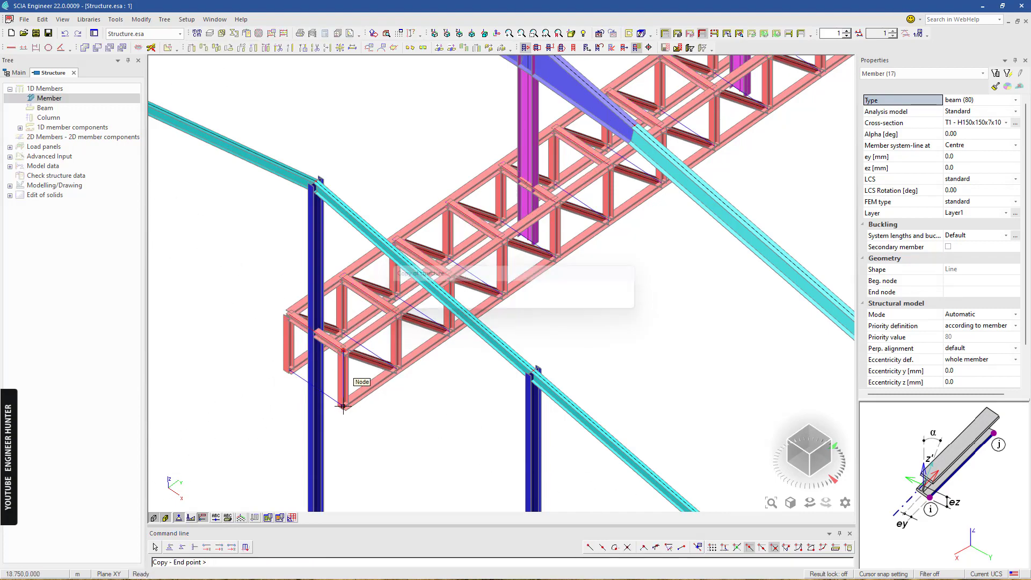
pyautogui.press('Escape')
# - Start adding H150x150x7x10 bracing members between the girder nodes and the first shortened ridge column
pyautogui.scroll(-6, 399, 393)
pyautogui.moveTo(553, 386)
pyautogui.keyDown('ctrl'); pyautogui.mouseDown(button='right')
pyautogui.moveTo(564, 350)
pyautogui.moveTo(594, 359)
pyautogui.moveTo(543, 379)
pyautogui.mouseUp(button='right'); pyautogui.keyUp('ctrl')
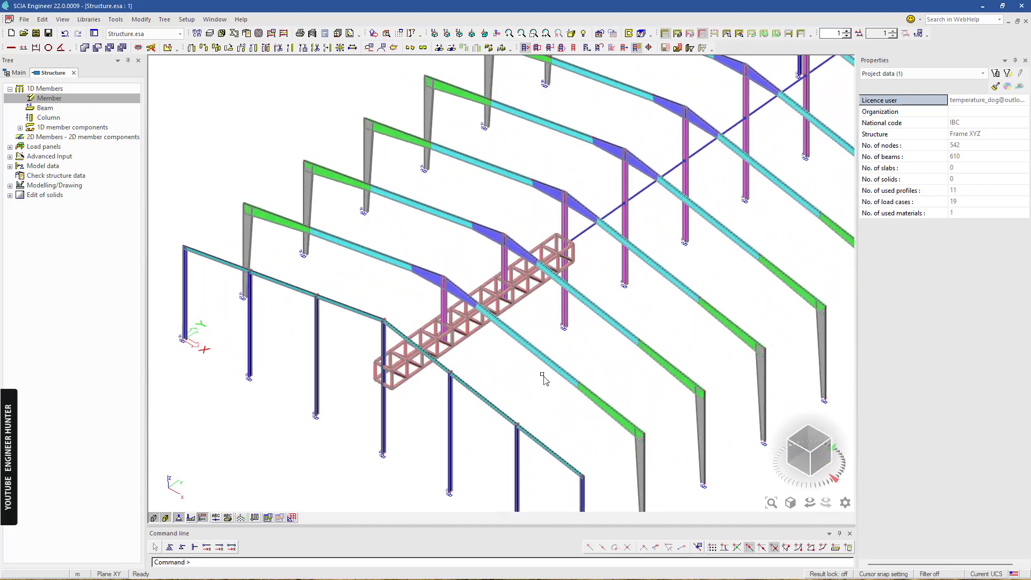
pyautogui.scroll(6, 480, 353)
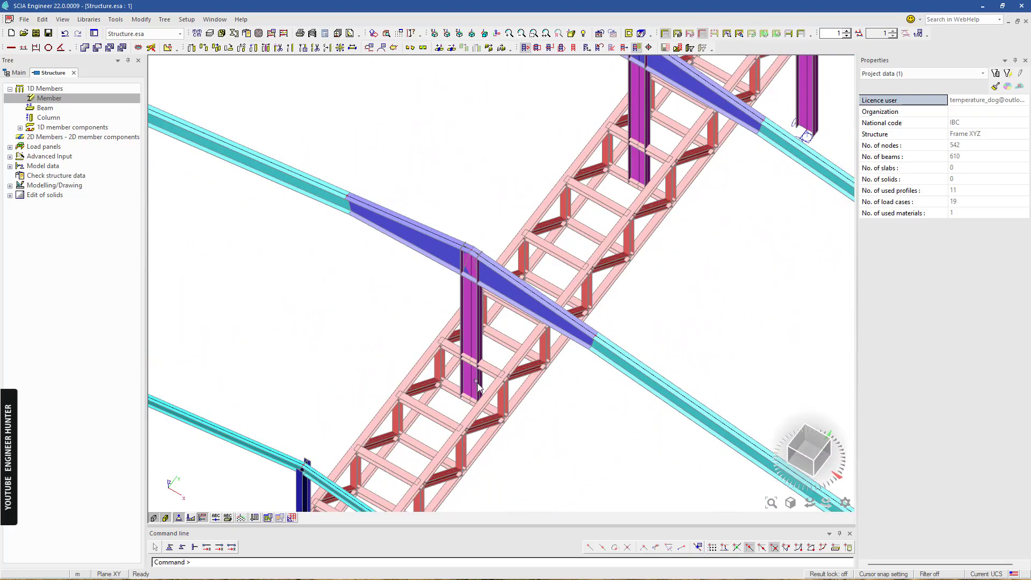
pyautogui.scroll(5, 528, 408)
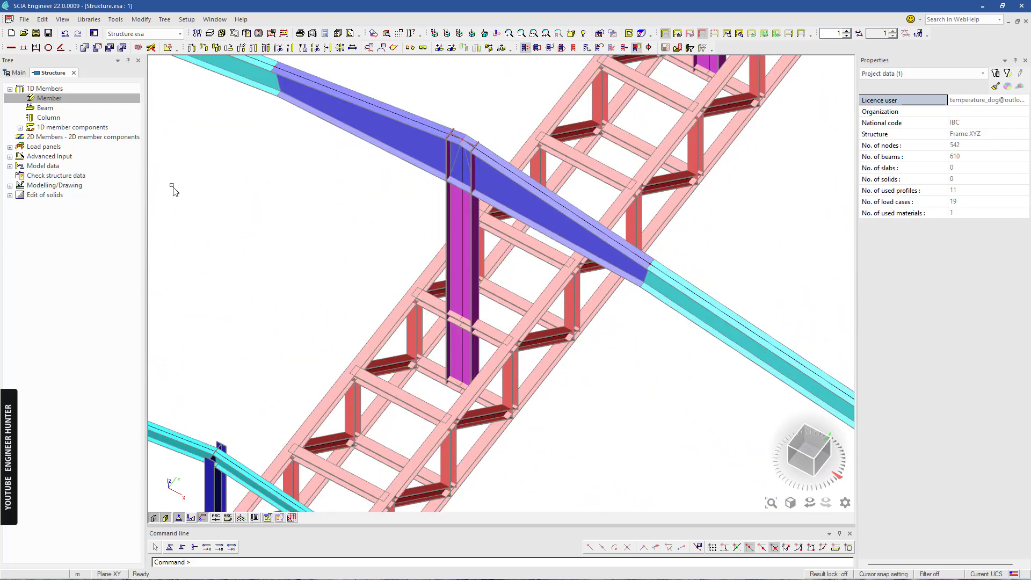
pyautogui.doubleClick(54, 100)
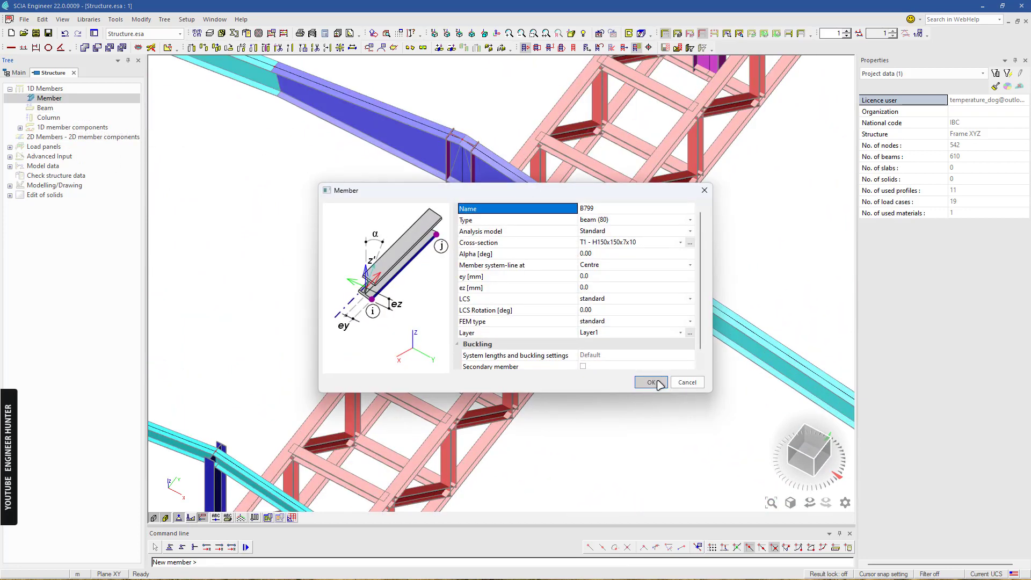
pyautogui.click(652, 382)
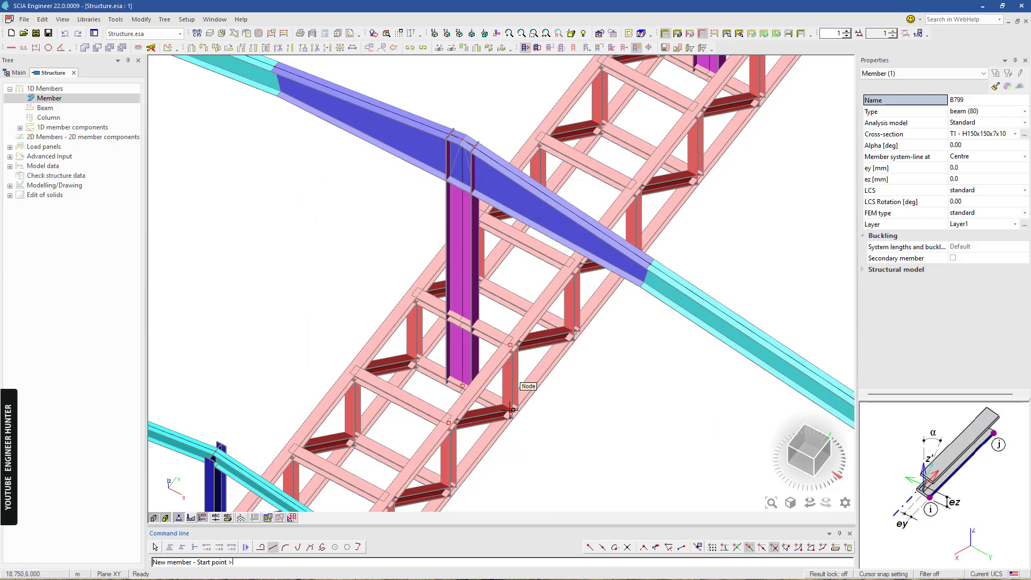
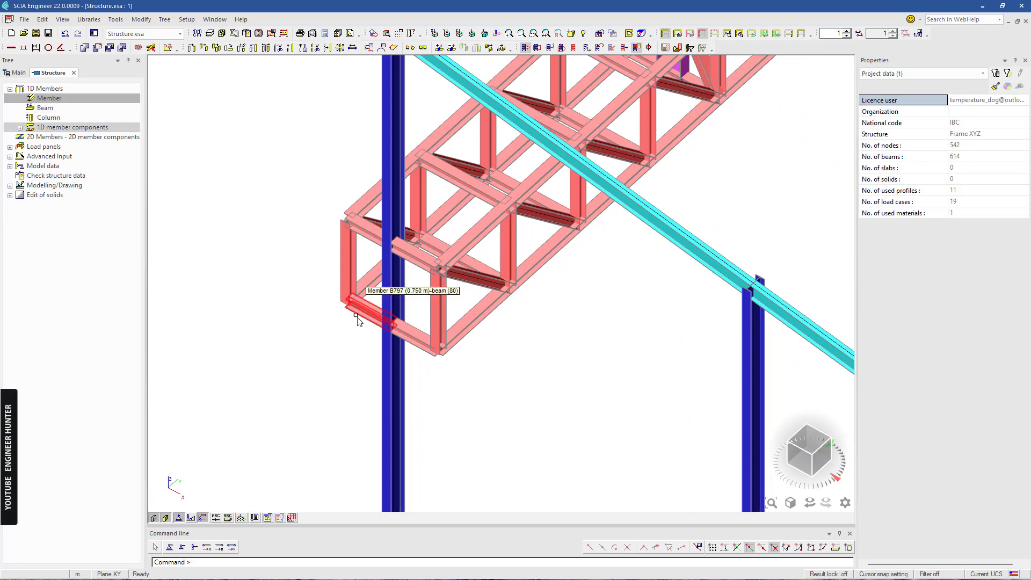
# - Multicopy the two halves of the lower cross member at the gable column once, 1.5 m straight down
pyautogui.click(414, 338)
pyautogui.click(376, 318)
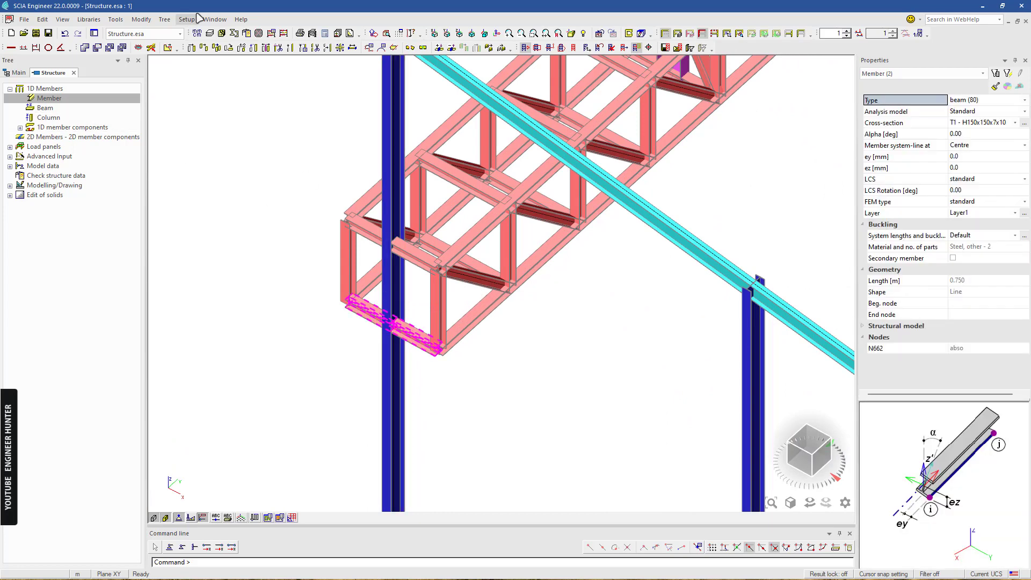
pyautogui.click(216, 49)
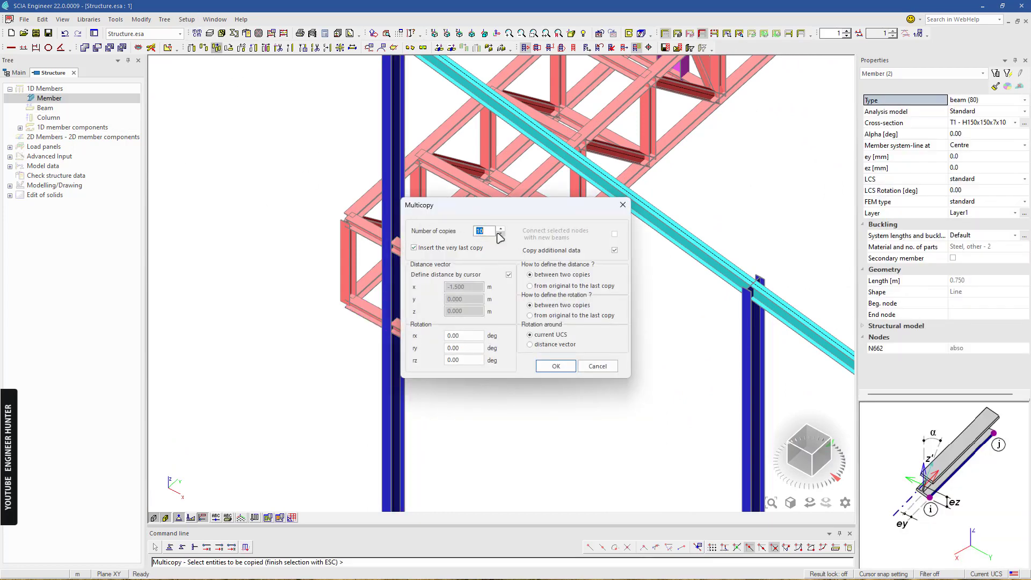
pyautogui.click(509, 274)
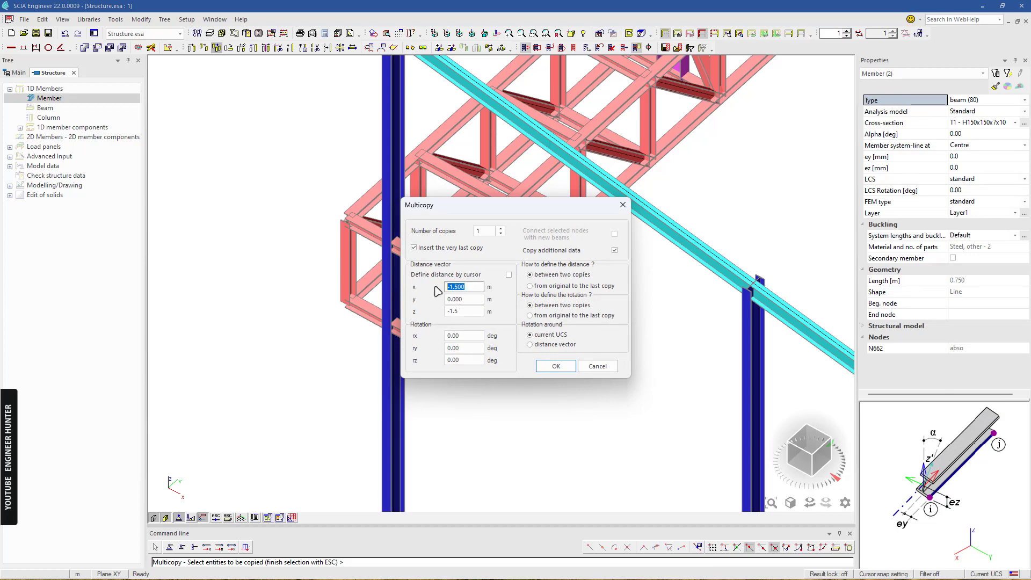
pyautogui.click(555, 366)
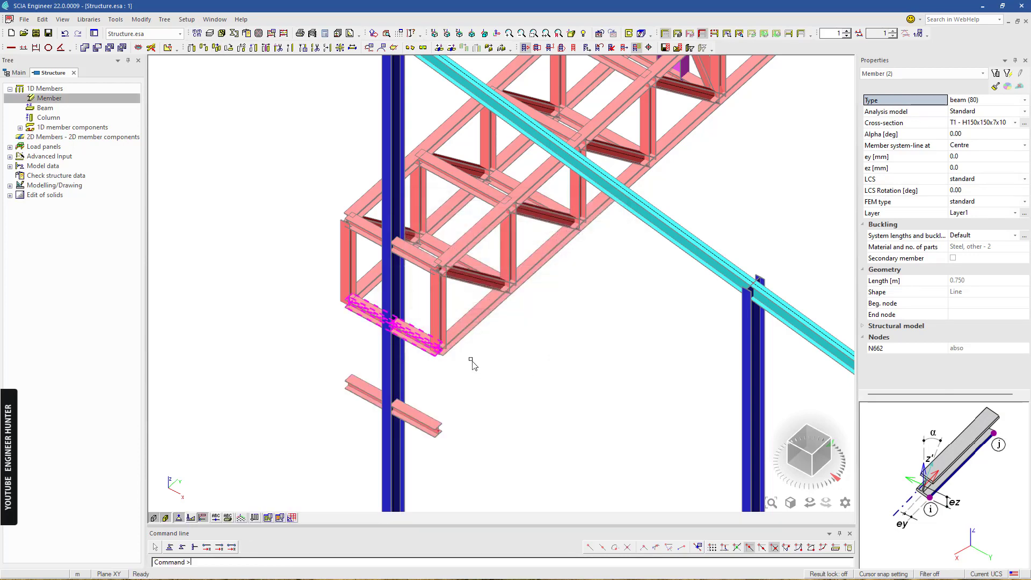
pyautogui.press('Escape')
# - Draw two H150x150x7x10 braces meeting at the copied members' midpoint on the gable column, one to each girder's lower end node
pyautogui.doubleClick(49, 98)
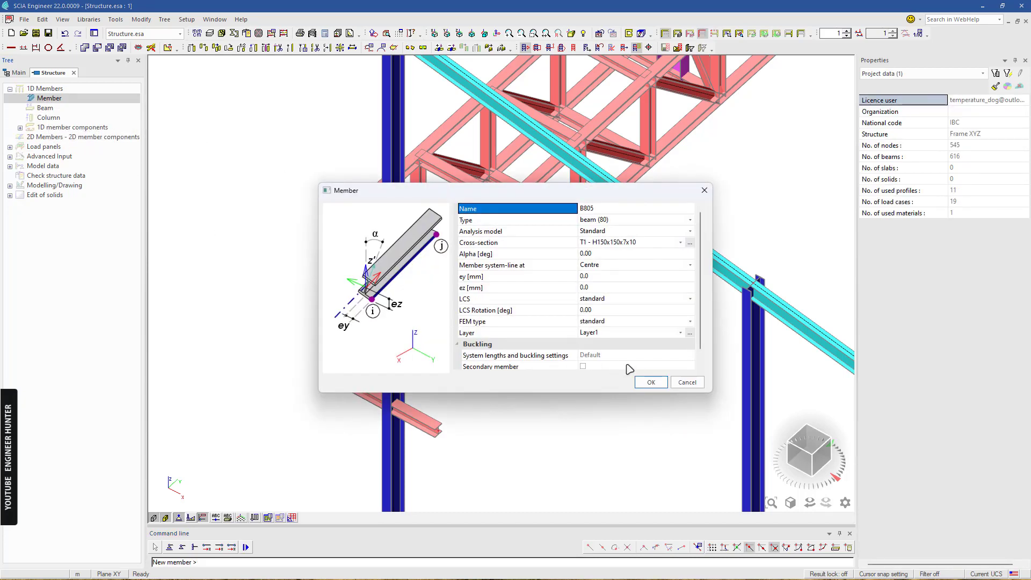
pyautogui.click(651, 382)
pyautogui.click(395, 404)
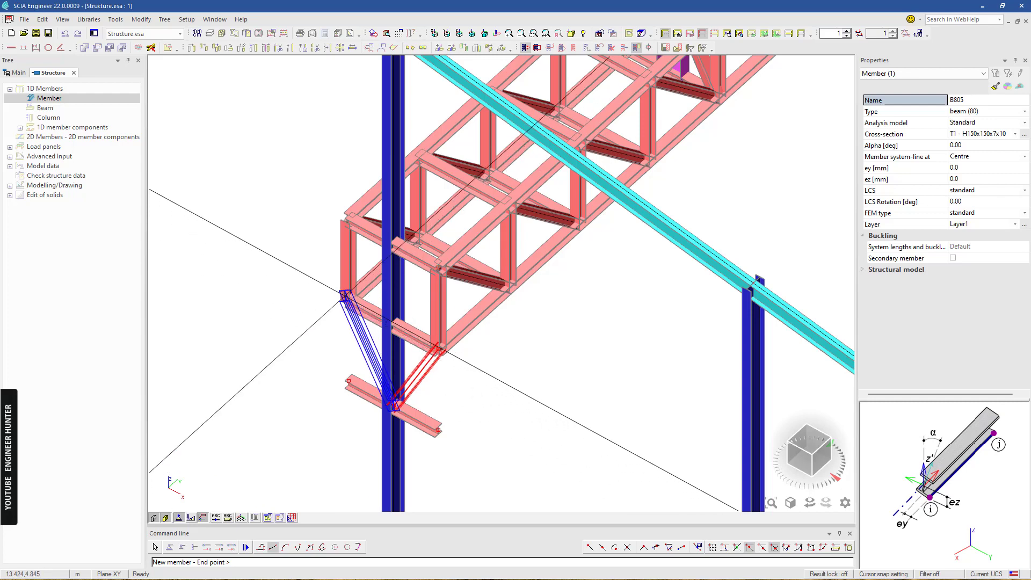
pyautogui.click(346, 301)
pyautogui.press('Escape')
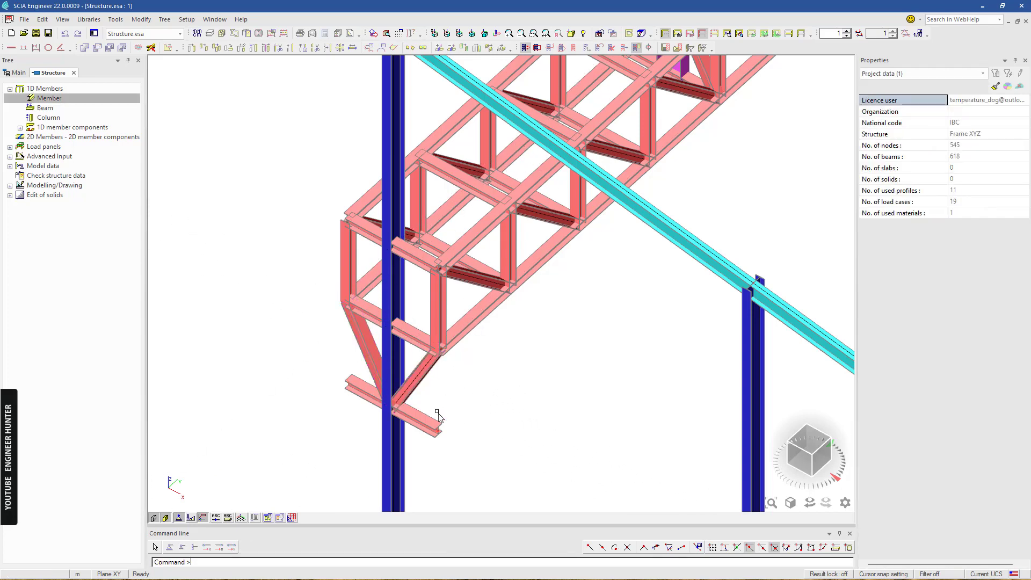
# - Delete the two copied cross member halves below the girders' gable end
pyautogui.click(390, 415)
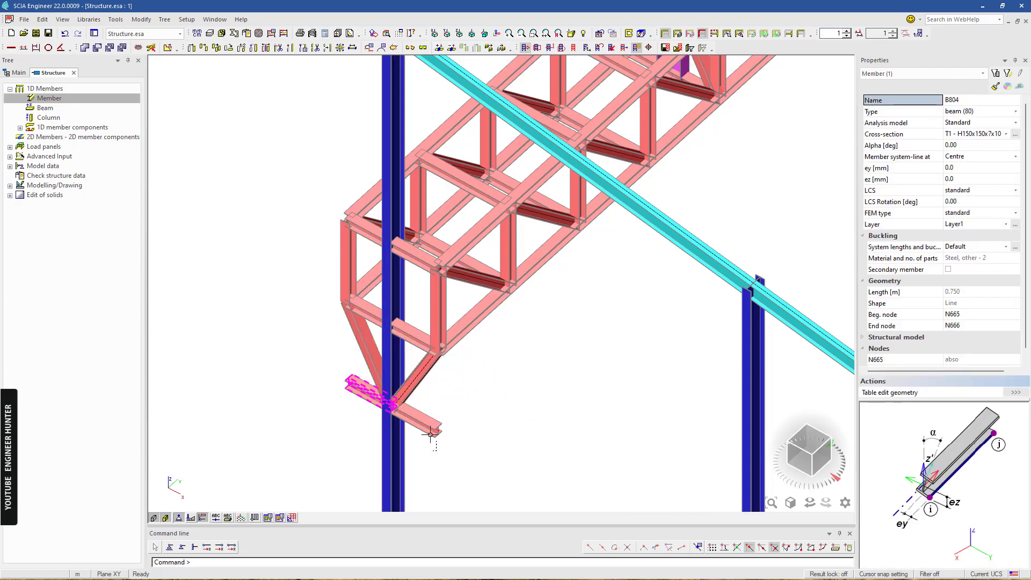
pyautogui.press('Delete')
pyautogui.click(530, 341)
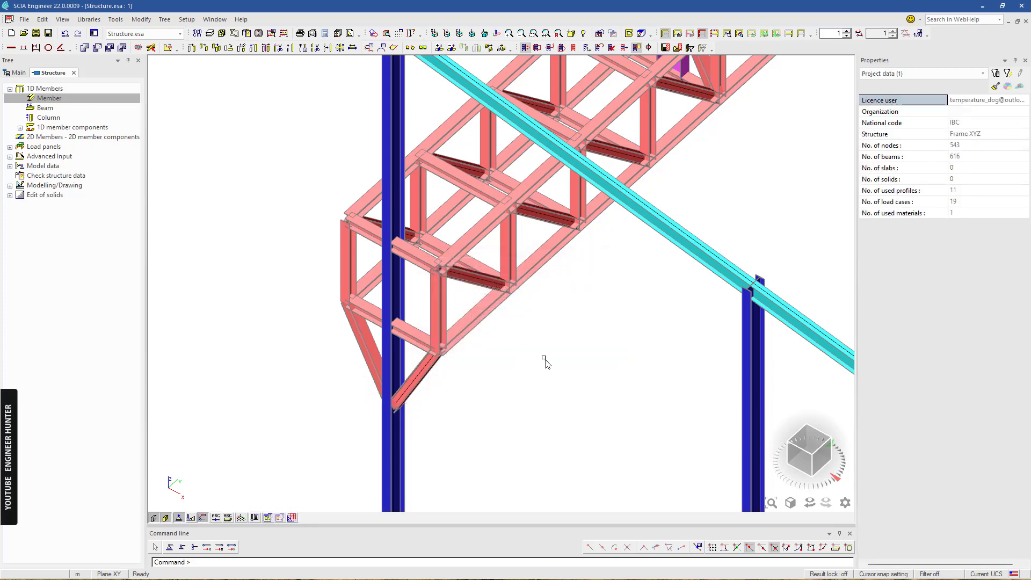
# - Copy the two V-shaped braces from the gable column to the lower chord end nodes at the girders' far end
pyautogui.click(815, 460)
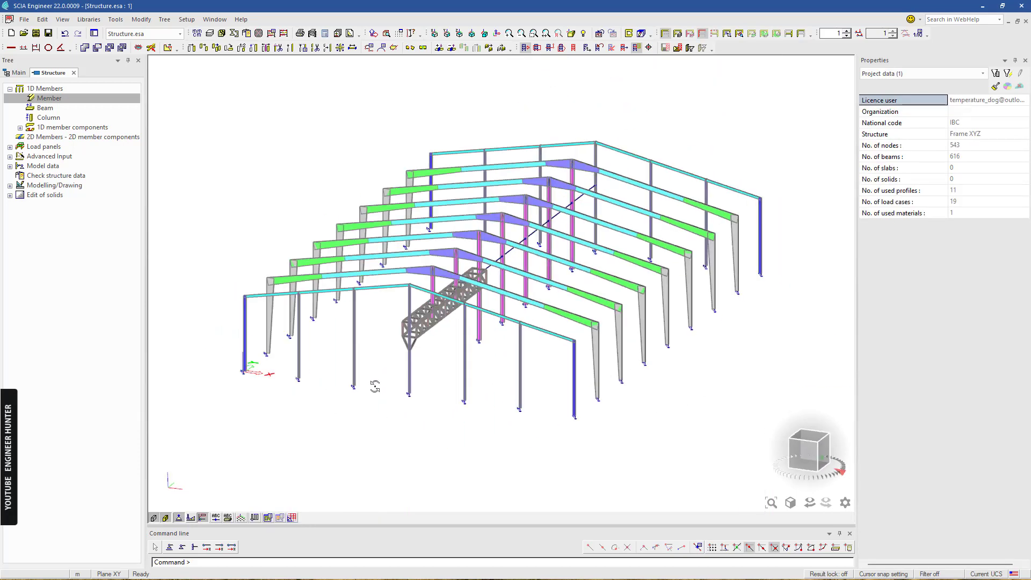
pyautogui.scroll(5, 411, 334)
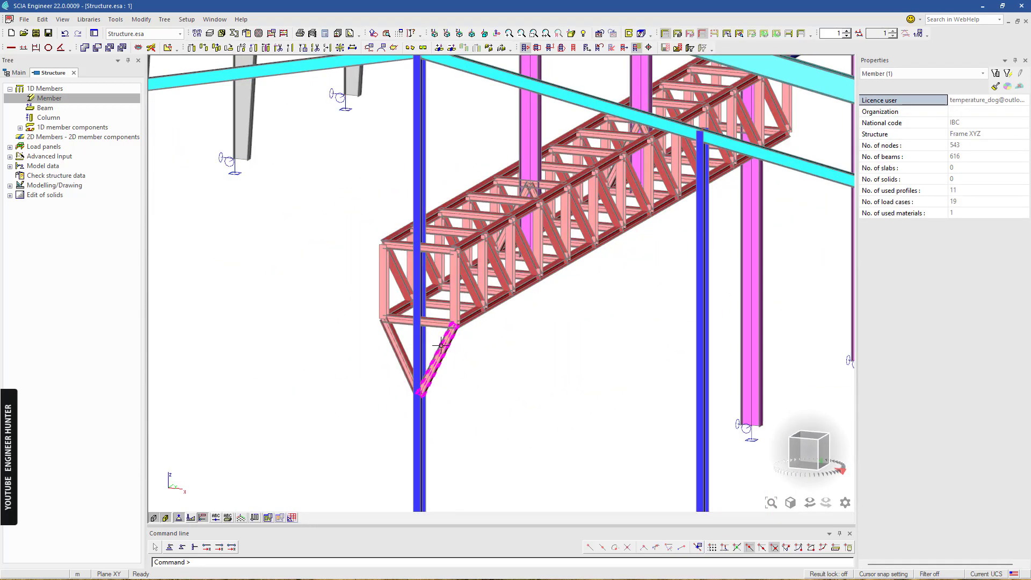
pyautogui.click(444, 349)
pyautogui.scroll(-5, 333, 370)
pyautogui.keyDown('ctrl'); pyautogui.moveTo(332, 370); pyautogui.dragTo(467, 397, button='right'); pyautogui.keyUp('ctrl')
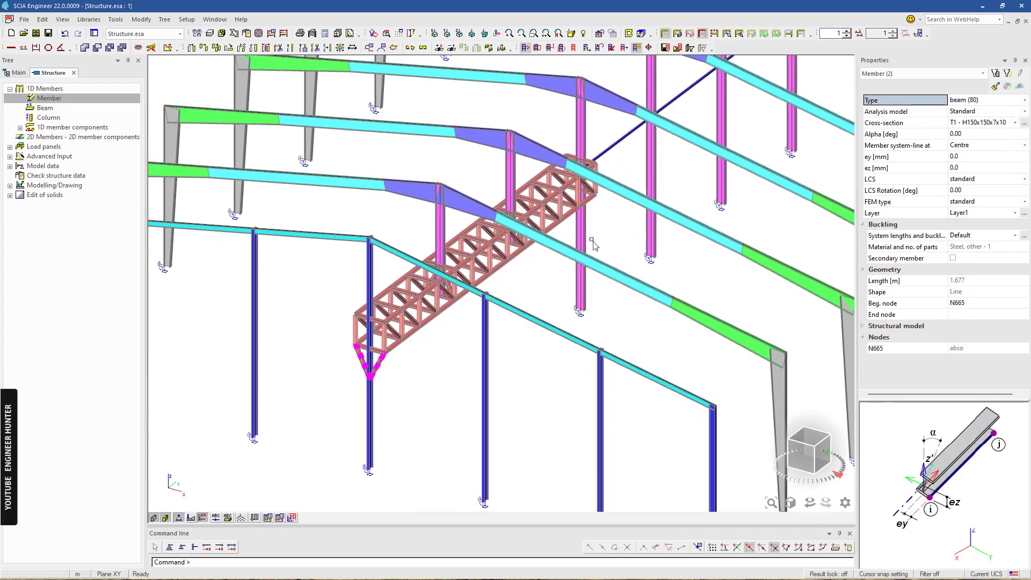
pyautogui.click(206, 50)
pyautogui.click(392, 323)
pyautogui.scroll(4, 558, 173)
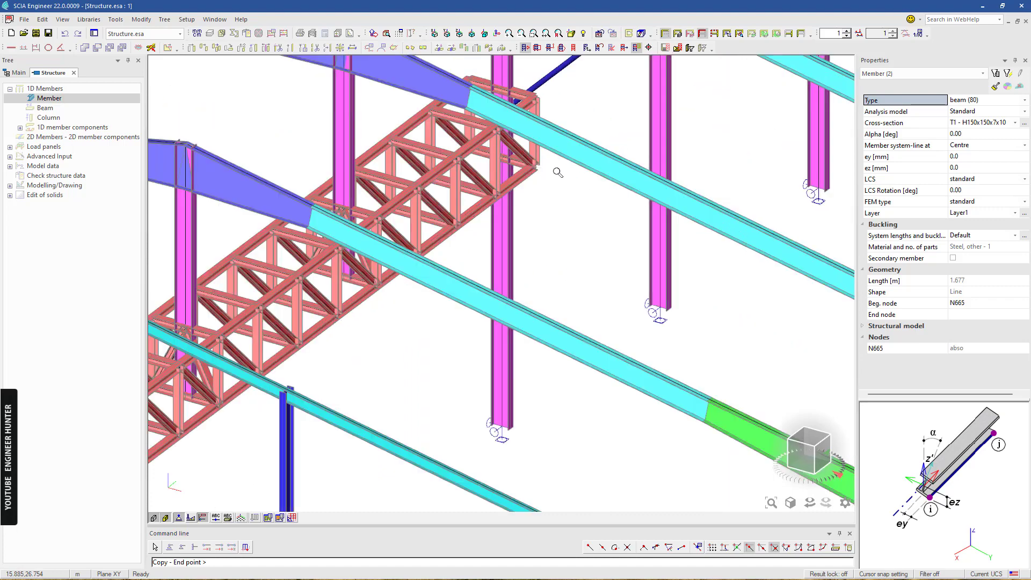
pyautogui.click(535, 164)
pyautogui.press('Escape')
pyautogui.scroll(-4, 596, 232)
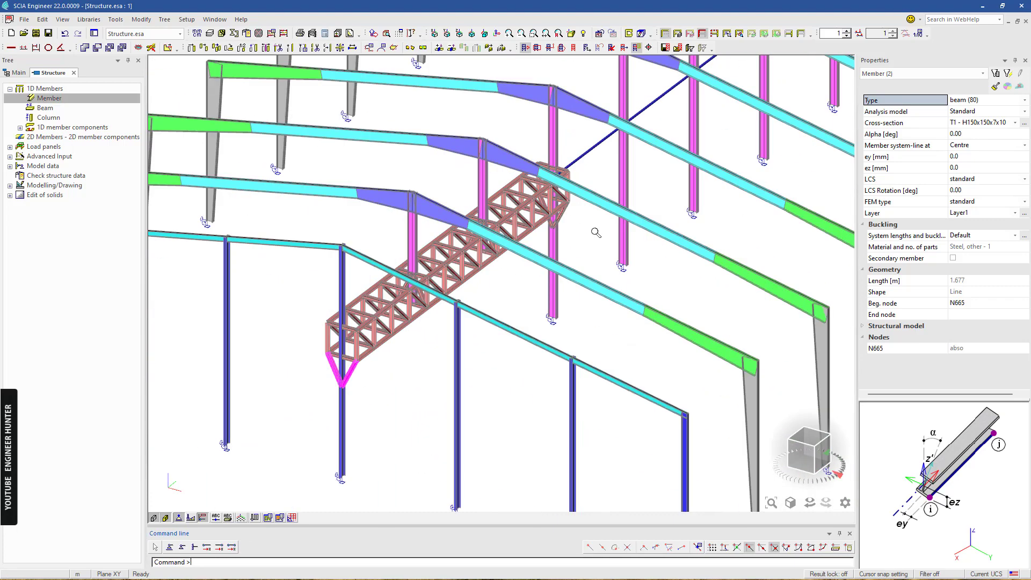
# - Examine the twin girders, their end braces and the shortened ridge columns from several angles, including the whole frame
pyautogui.scroll(-2, 596, 233)
pyautogui.keyDown('ctrl'); pyautogui.moveTo(505, 321); pyautogui.dragTo(459, 336, button='right'); pyautogui.keyUp('ctrl')
pyautogui.press('Escape')
pyautogui.scroll(8, 433, 329)
pyautogui.scroll(-4, 344, 298)
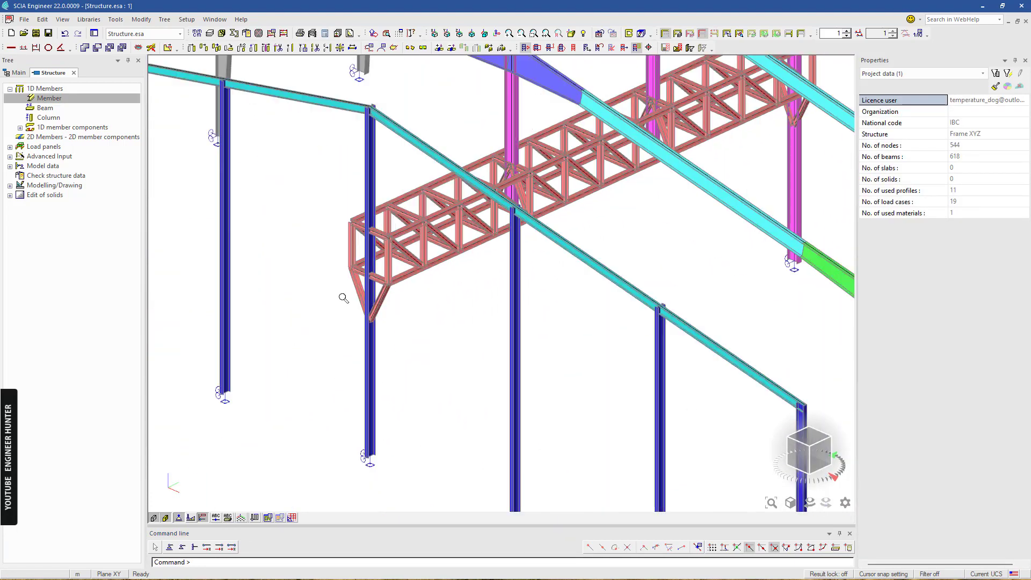
pyautogui.scroll(-2, 344, 298)
pyautogui.moveTo(619, 300)
pyautogui.keyDown('ctrl'); pyautogui.mouseDown(button='right')
pyautogui.moveTo(585, 305)
pyautogui.moveTo(601, 283)
pyautogui.moveTo(612, 297)
pyautogui.mouseUp(button='right'); pyautogui.keyUp('ctrl')
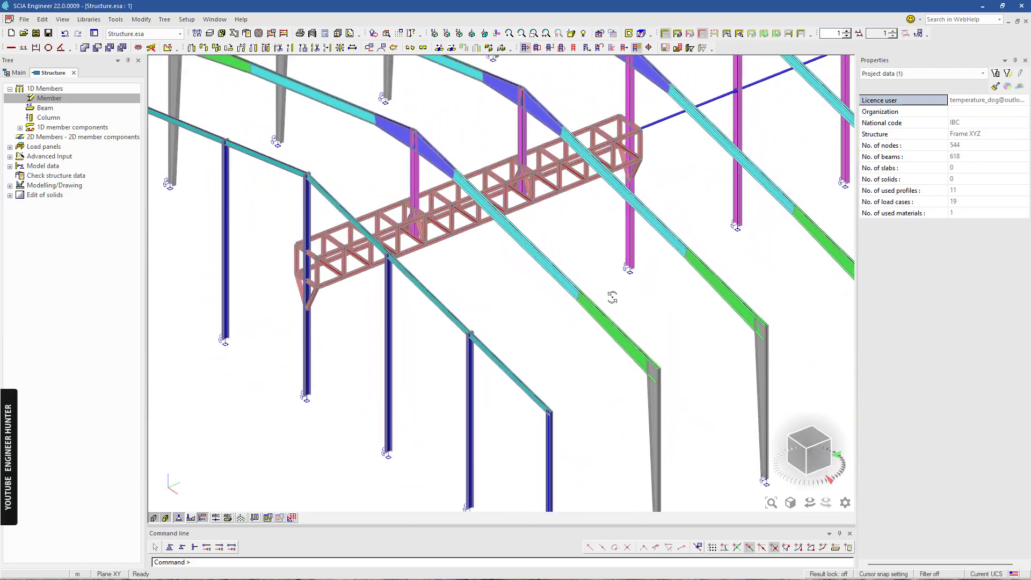
pyautogui.scroll(-3, 616, 299)
pyautogui.scroll(2, 600, 211)
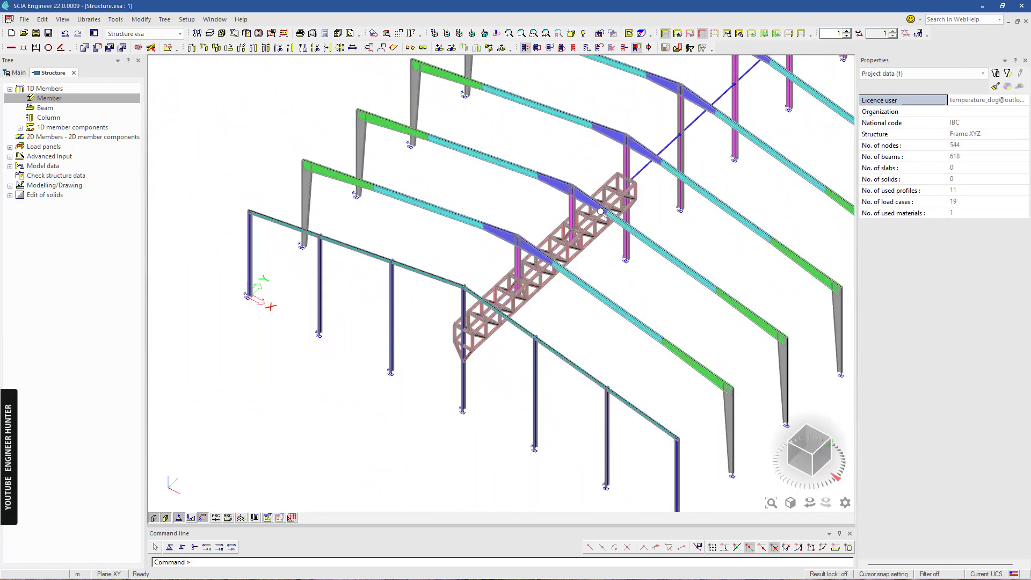
pyautogui.moveTo(681, 243)
pyautogui.keyDown('ctrl'); pyautogui.mouseDown(button='right')
pyautogui.moveTo(601, 221)
pyautogui.moveTo(678, 240)
pyautogui.mouseUp(button='right'); pyautogui.keyUp('ctrl')
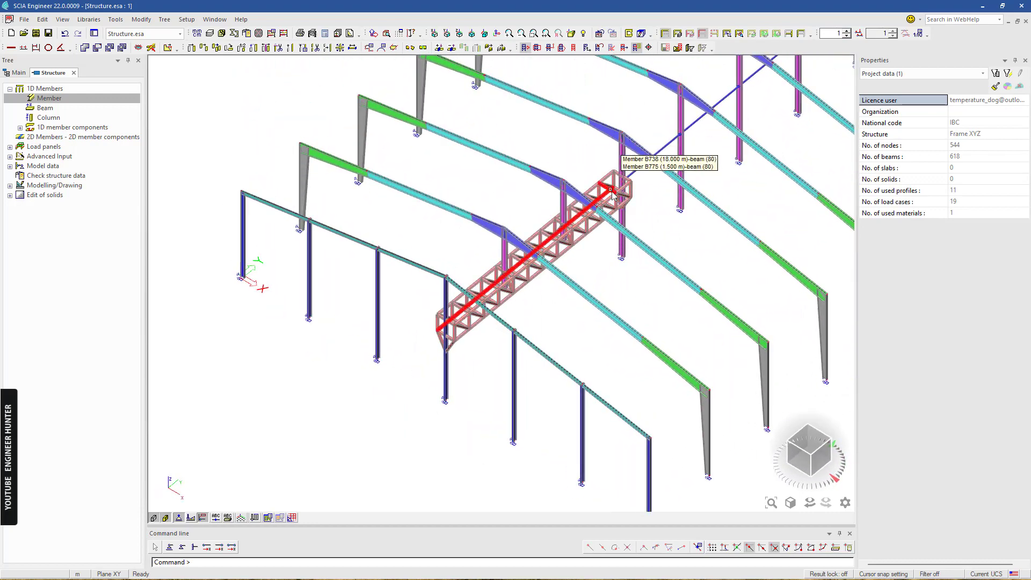
pyautogui.scroll(2, 618, 175)
pyautogui.scroll(-2, 530, 289)
pyautogui.keyDown('ctrl'); pyautogui.moveTo(620, 317); pyautogui.dragTo(623, 314, button='right'); pyautogui.keyUp('ctrl')
pyautogui.click(806, 458)
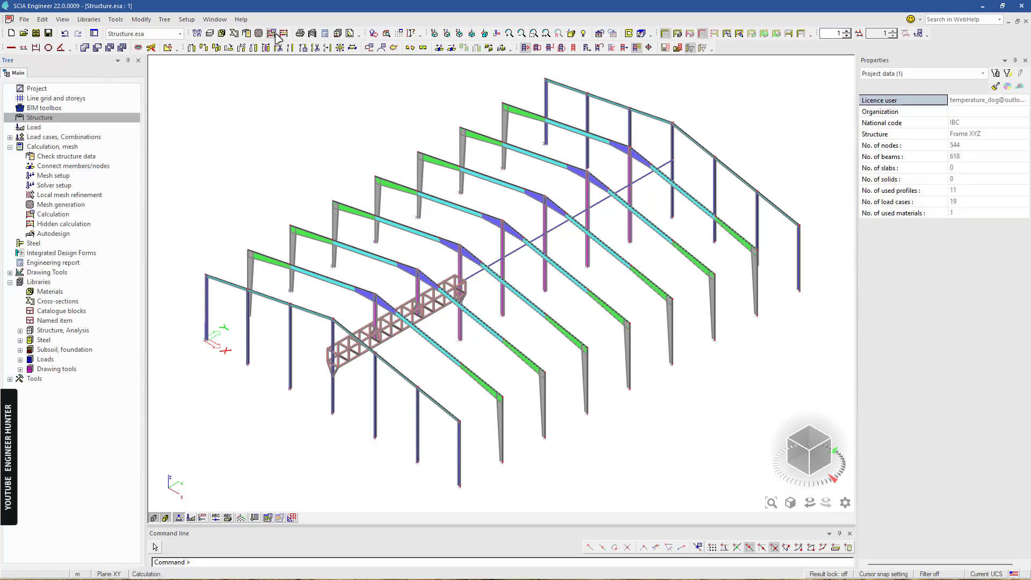
# - Run the linear calculation of the whole structure and close its summary
pyautogui.click(274, 34)
pyautogui.click(486, 397)
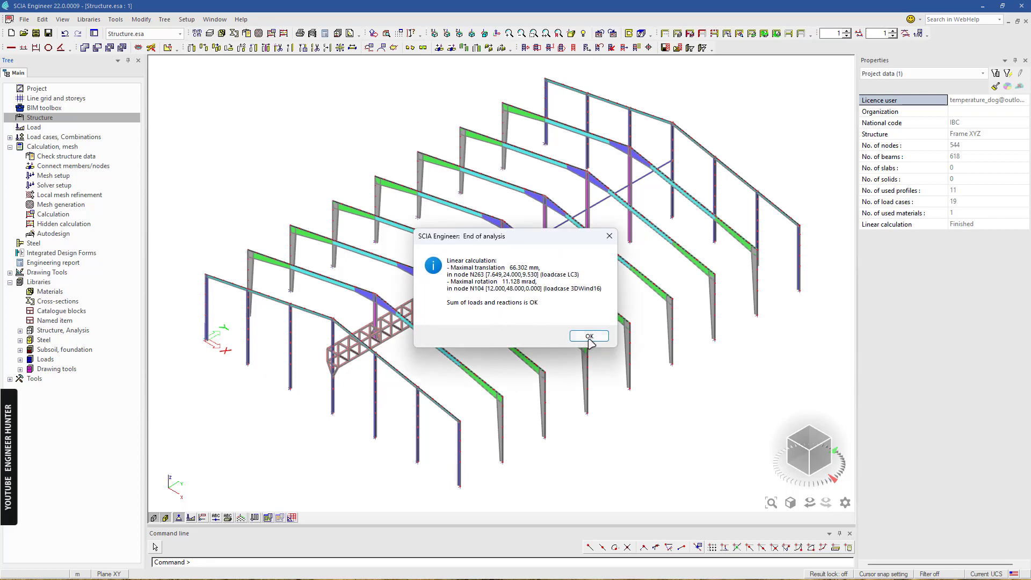
pyautogui.click(589, 337)
# - Open the steel LRFD ultimate limit state check for beams and joists
pyautogui.scroll(3, 414, 364)
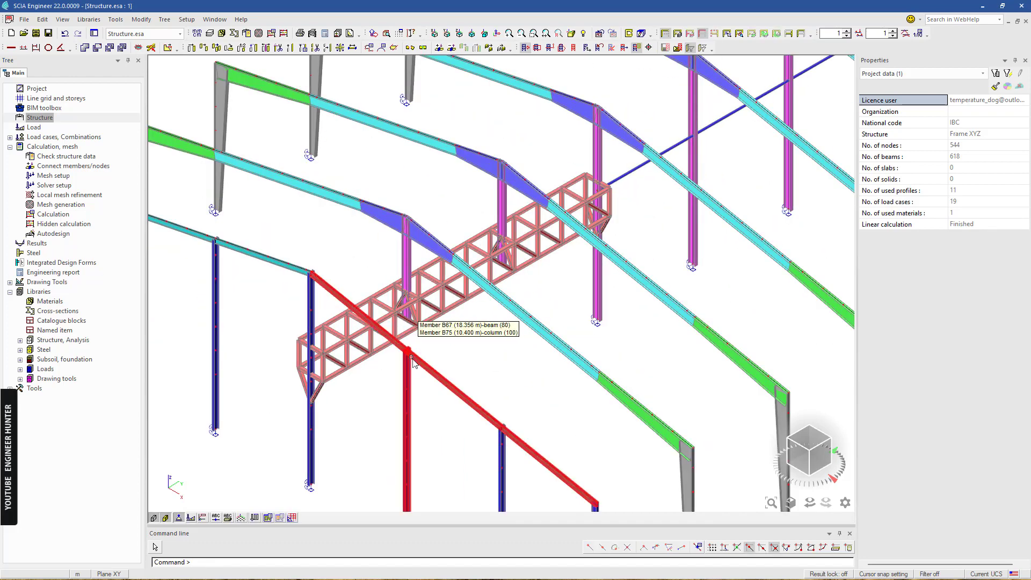
pyautogui.scroll(-5, 429, 361)
pyautogui.scroll(3, 455, 357)
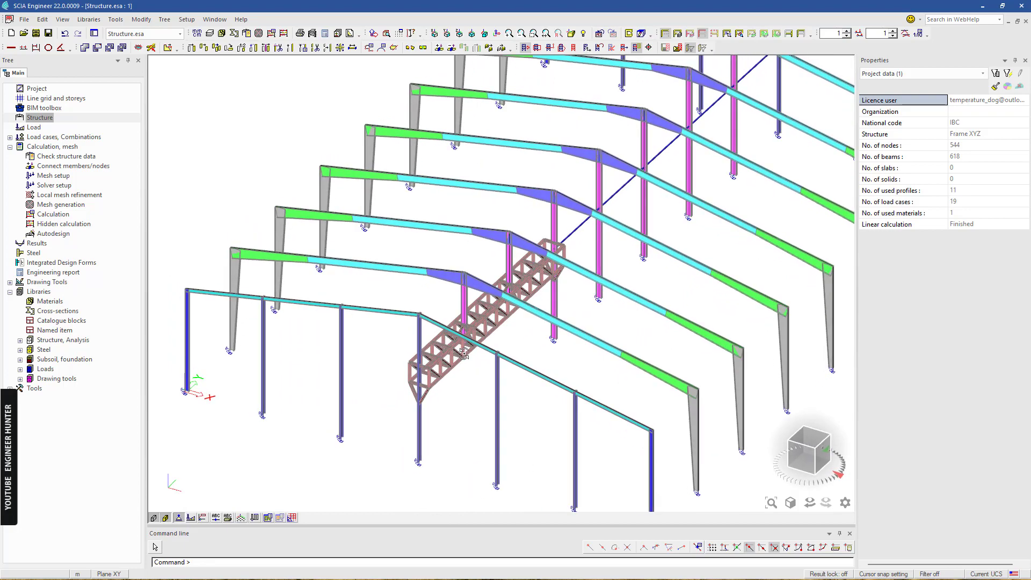
pyautogui.scroll(4, 463, 354)
pyautogui.scroll(1, 440, 386)
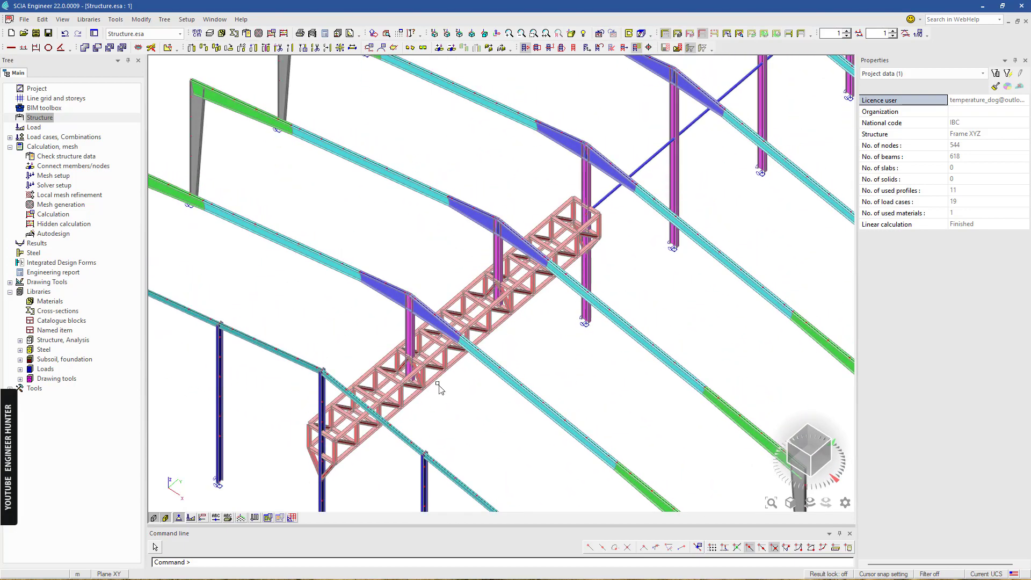
pyautogui.moveTo(446, 405); pyautogui.dragTo(465, 363, button='middle')
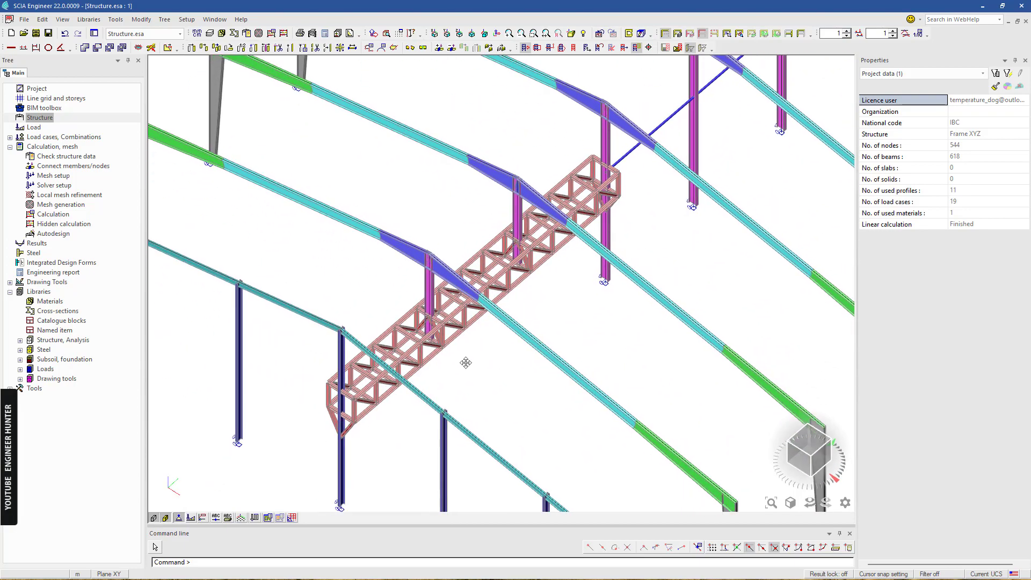
pyautogui.click(64, 256)
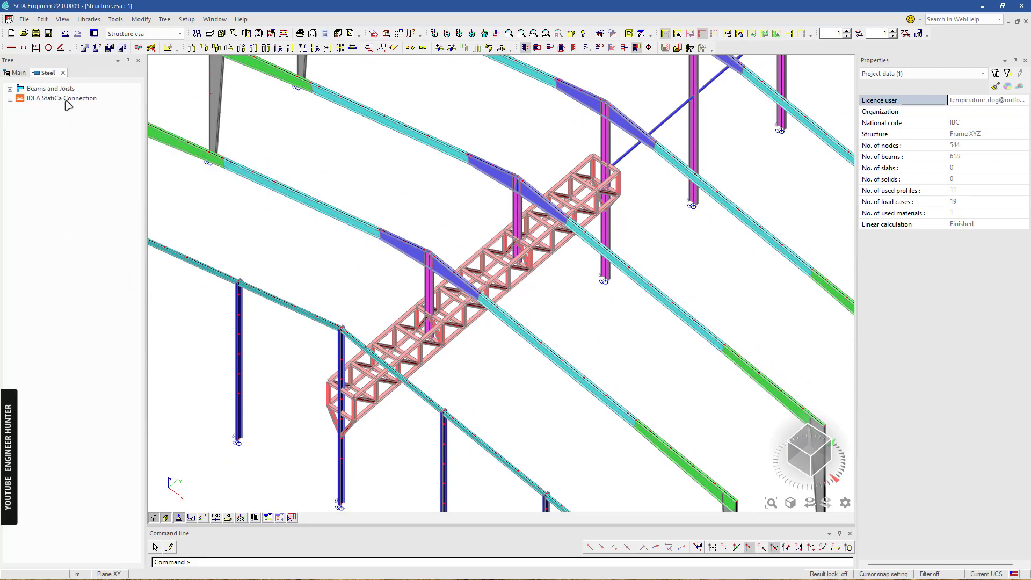
pyautogui.doubleClick(51, 89)
pyautogui.doubleClick(59, 137)
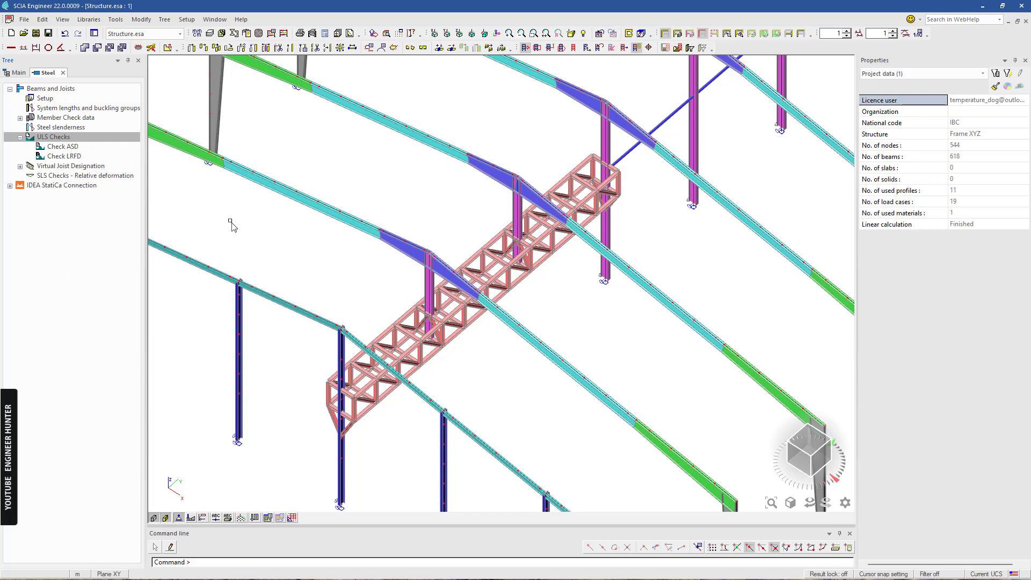
pyautogui.click(67, 156)
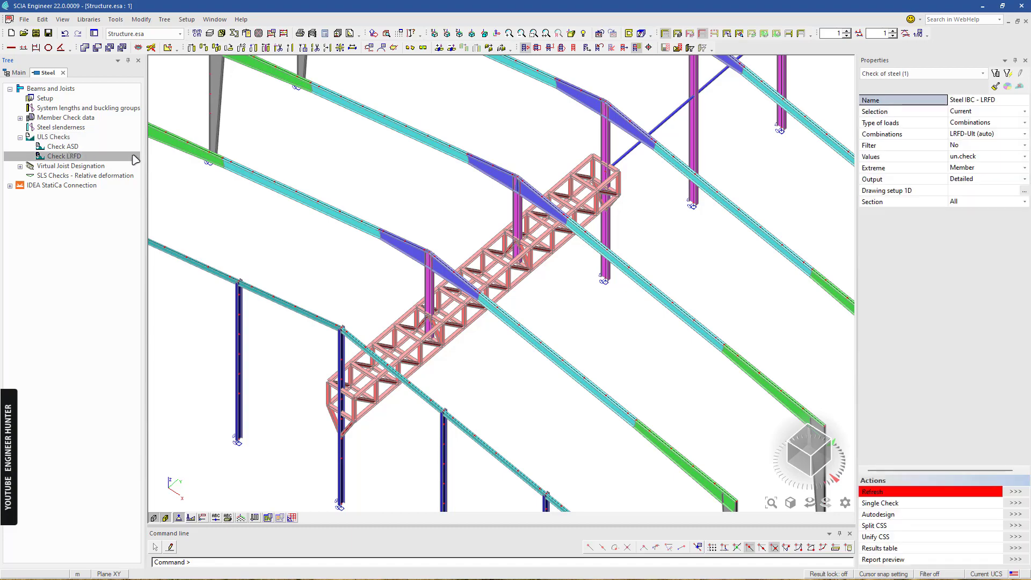
pyautogui.scroll(-2, 448, 251)
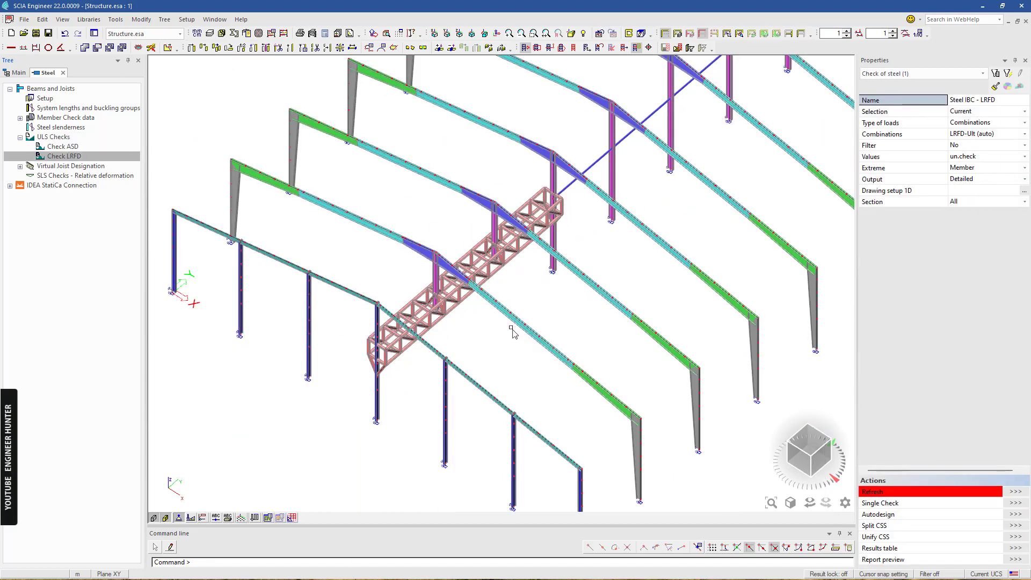
pyautogui.keyDown('ctrl'); pyautogui.moveTo(507, 341); pyautogui.dragTo(609, 211, button='right'); pyautogui.keyUp('ctrl')
pyautogui.scroll(2, 623, 191)
pyautogui.keyDown('ctrl'); pyautogui.moveTo(527, 280); pyautogui.dragTo(519, 299, button='right'); pyautogui.keyUp('ctrl')
pyautogui.moveTo(471, 350); pyautogui.dragTo(477, 313, button='middle')
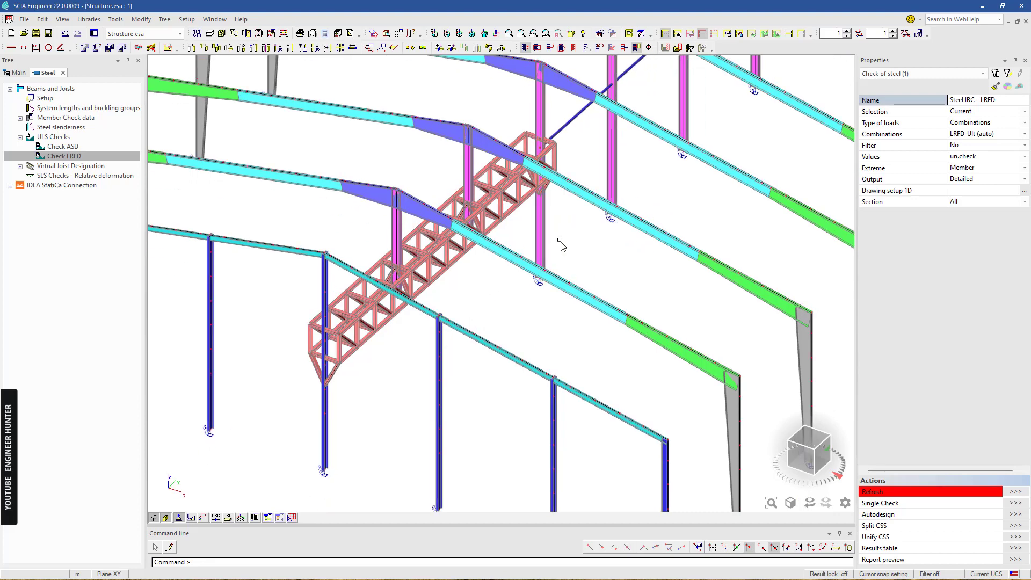
# - Run the LRFD check on the two shortened ridge columns and the two full-height columns supporting the girder ends
pyautogui.click(473, 162)
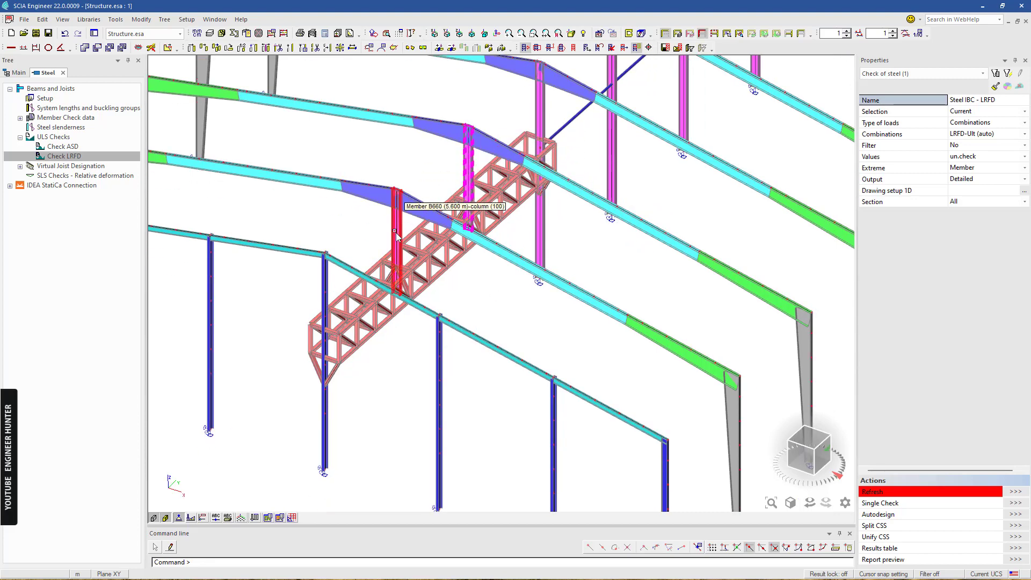
pyautogui.click(398, 231)
pyautogui.click(530, 115)
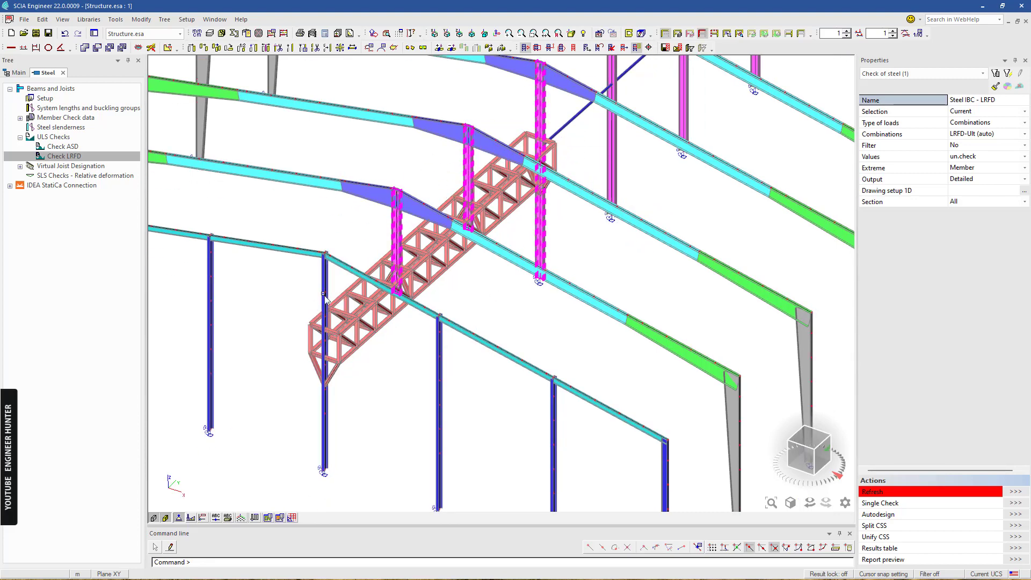
pyautogui.click(325, 295)
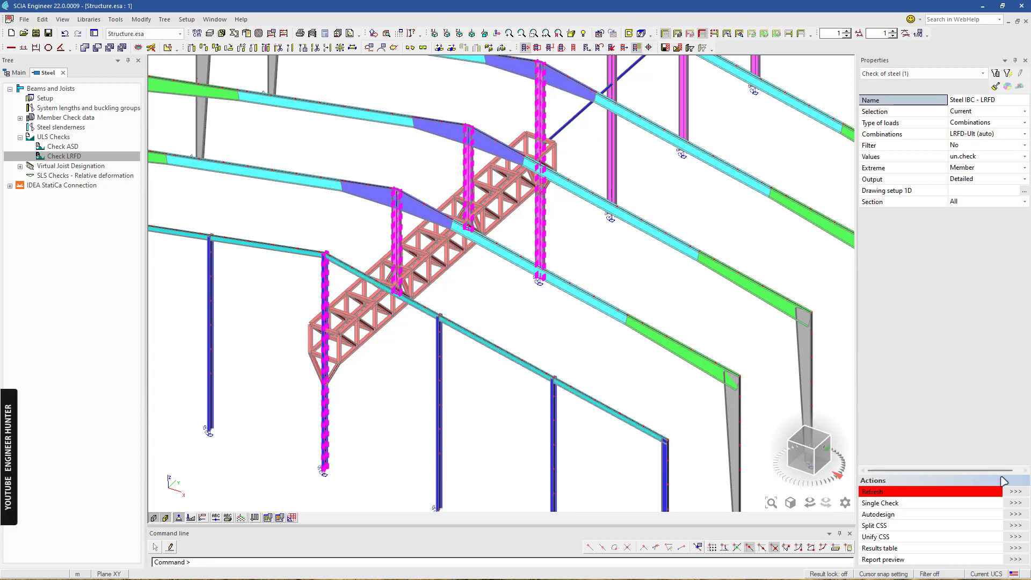
pyautogui.click(1015, 494)
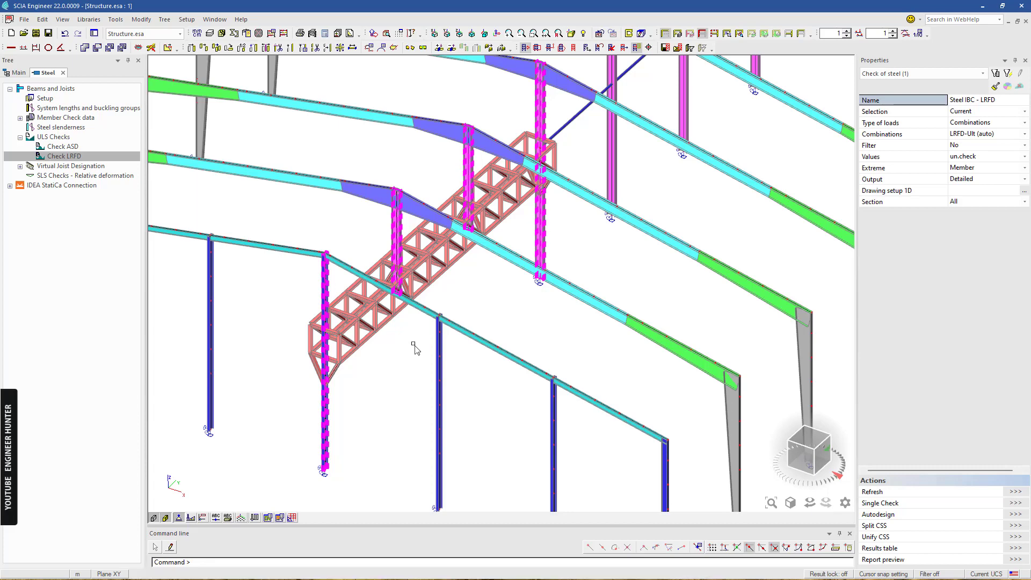
# - Display the members as wireframe and examine the unity check diagrams on the four checked columns
pyautogui.scroll(-2, 515, 314)
pyautogui.keyDown('ctrl'); pyautogui.moveTo(516, 327); pyautogui.dragTo(504, 327, button='right'); pyautogui.keyUp('ctrl')
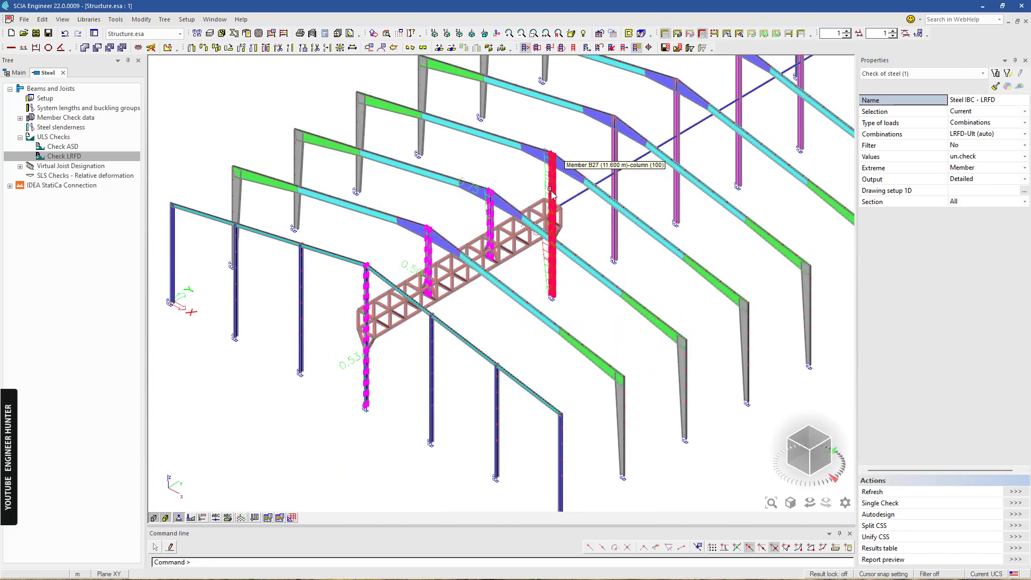
pyautogui.scroll(2, 437, 243)
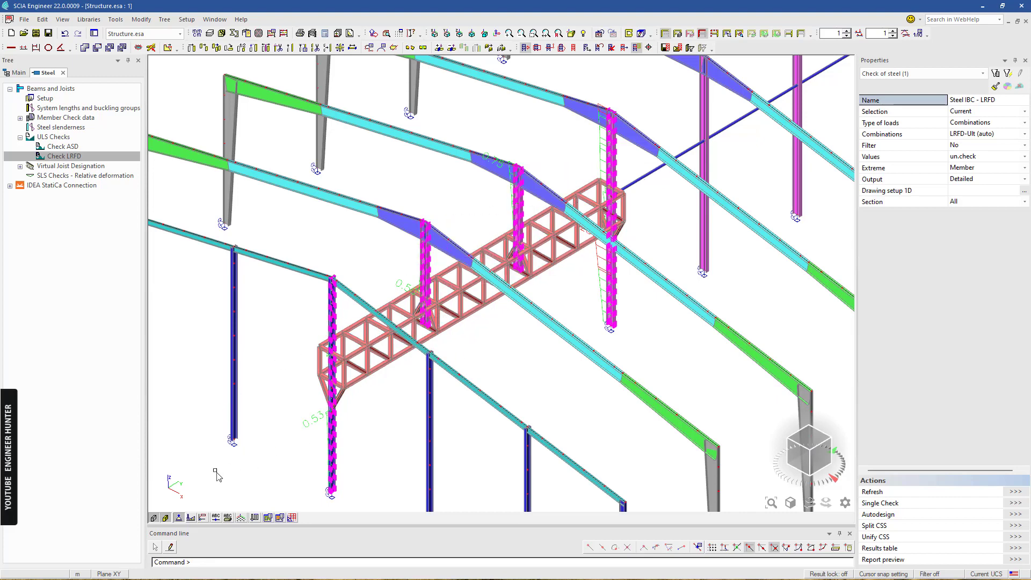
pyautogui.click(155, 518)
pyautogui.scroll(2, 617, 239)
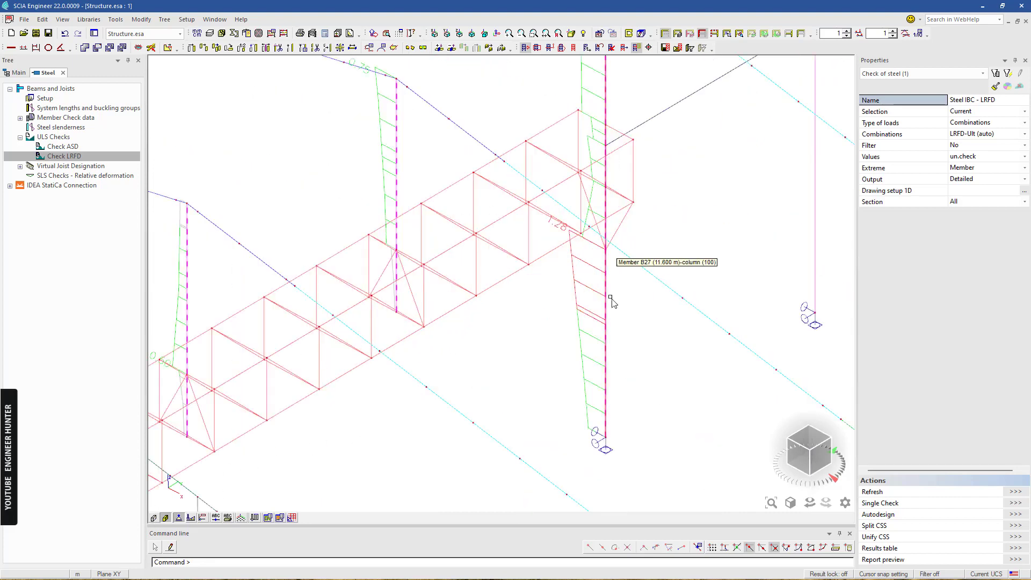
pyautogui.scroll(-3, 575, 218)
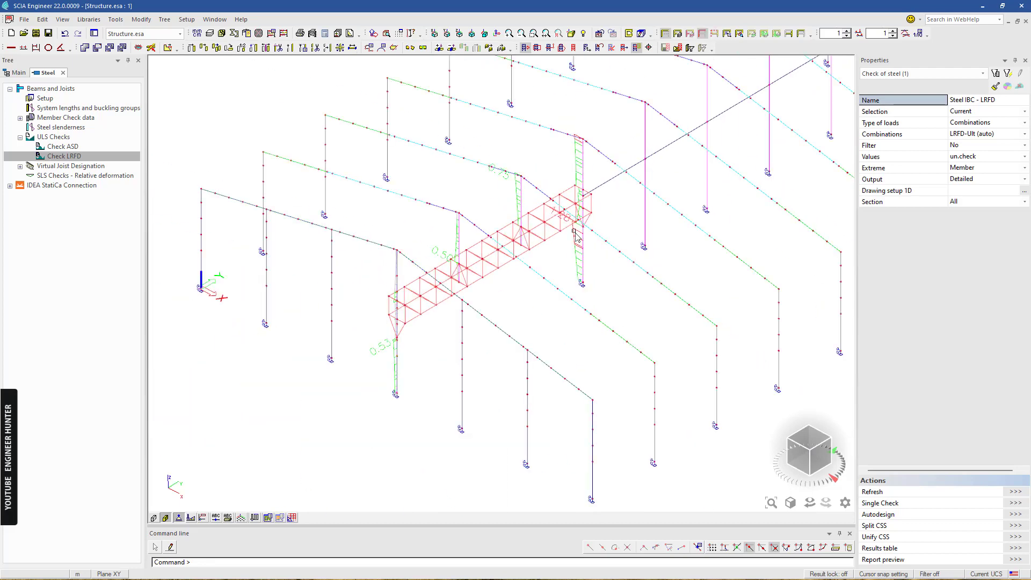
# - Select the twin girders with their braces by window in the front view and run the LRFD check on them
pyautogui.click(798, 460)
pyautogui.scroll(3, 486, 260)
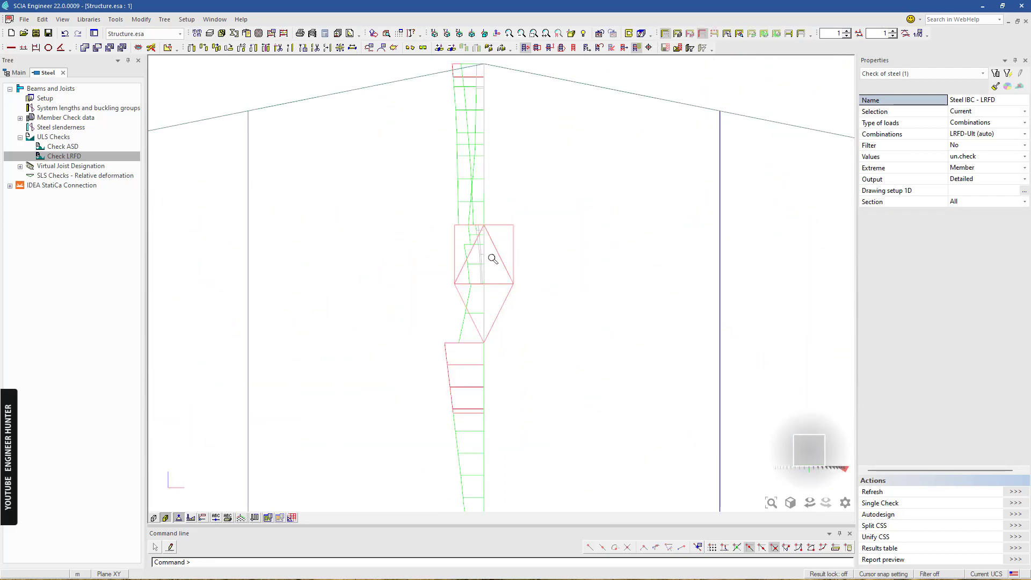
pyautogui.moveTo(532, 357); pyautogui.dragTo(532, 358)
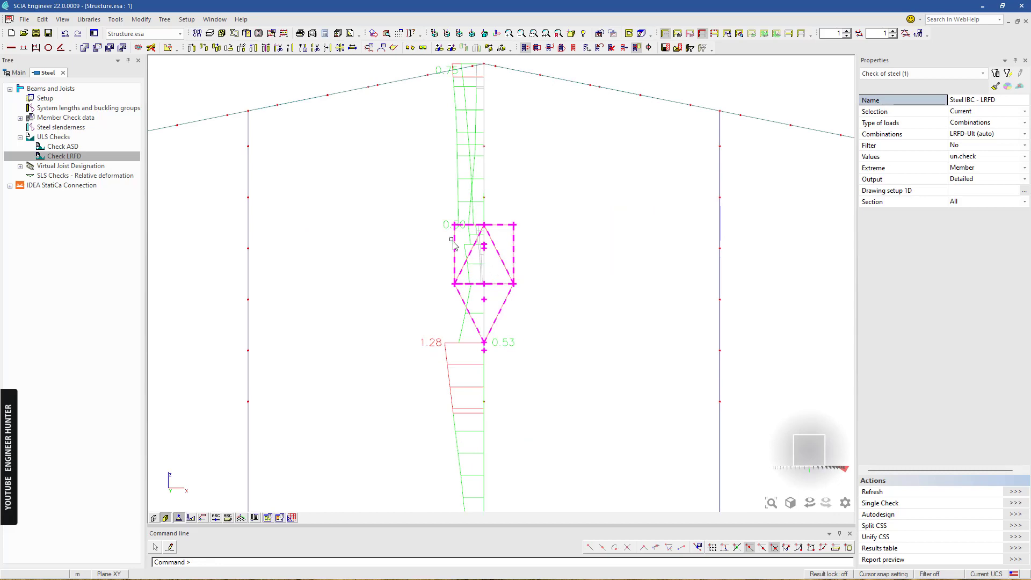
pyautogui.click(829, 439)
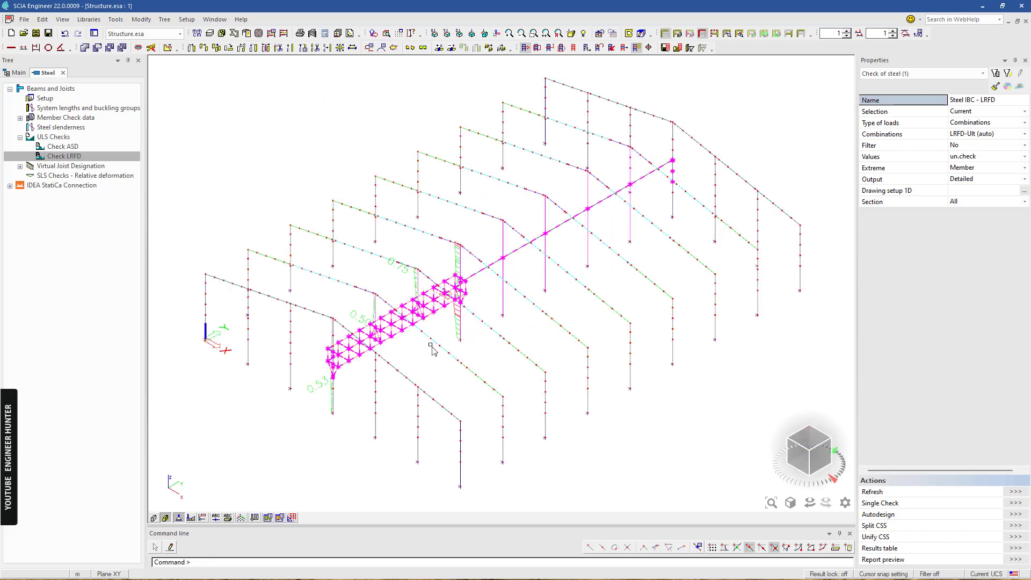
pyautogui.scroll(3, 434, 349)
pyautogui.scroll(-2, 513, 266)
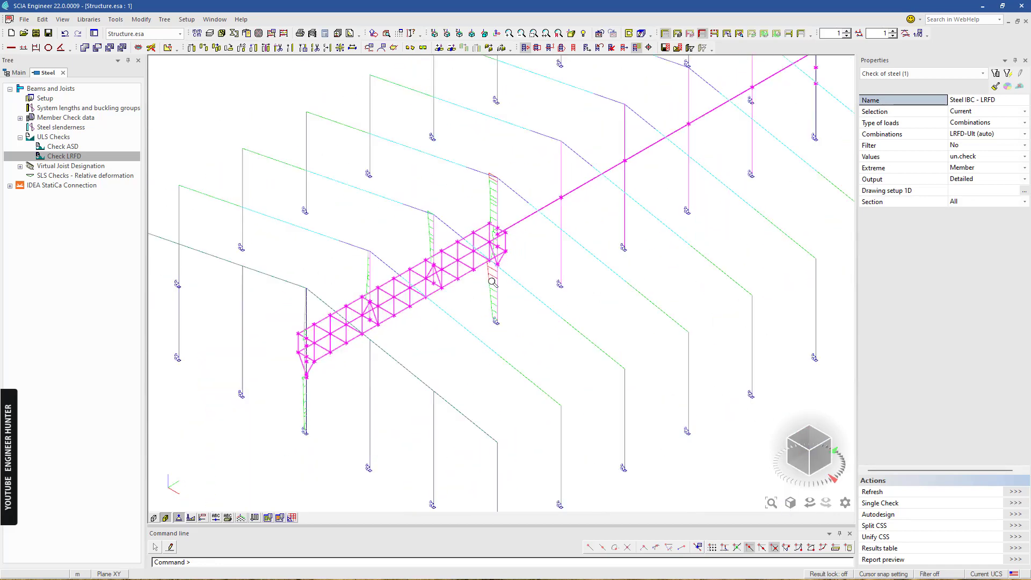
pyautogui.moveTo(649, 185); pyautogui.dragTo(614, 222, button='middle')
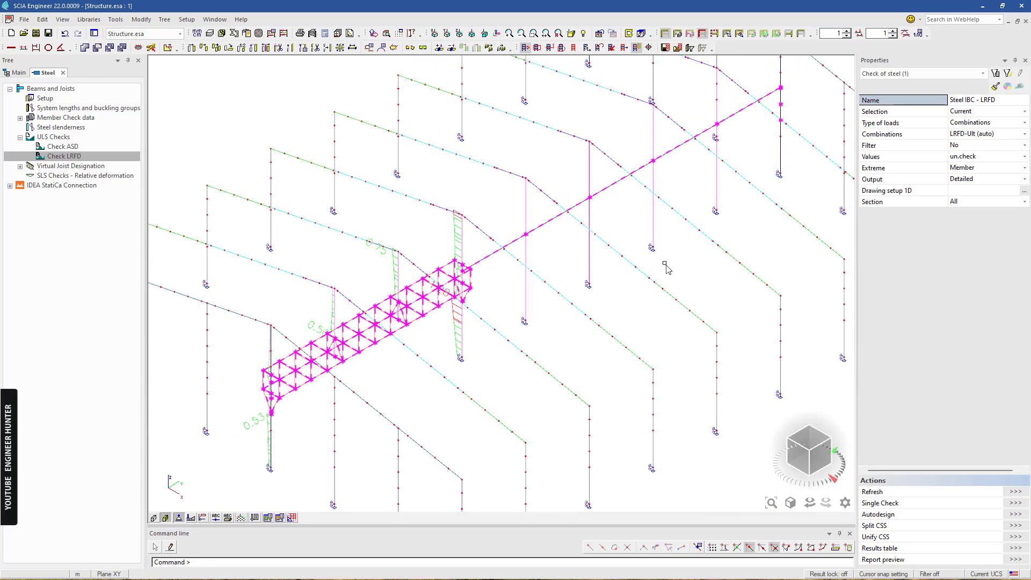
pyautogui.click(1017, 493)
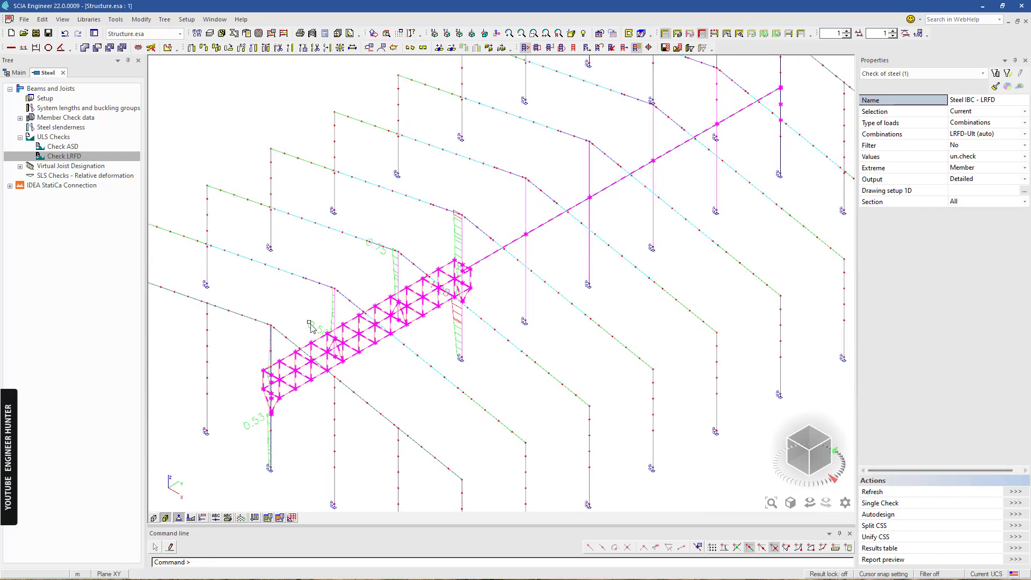
# - Examine the unity check values along the girder chords, diagonals and end braces, including an isometric view of the whole frame
pyautogui.scroll(5, 310, 327)
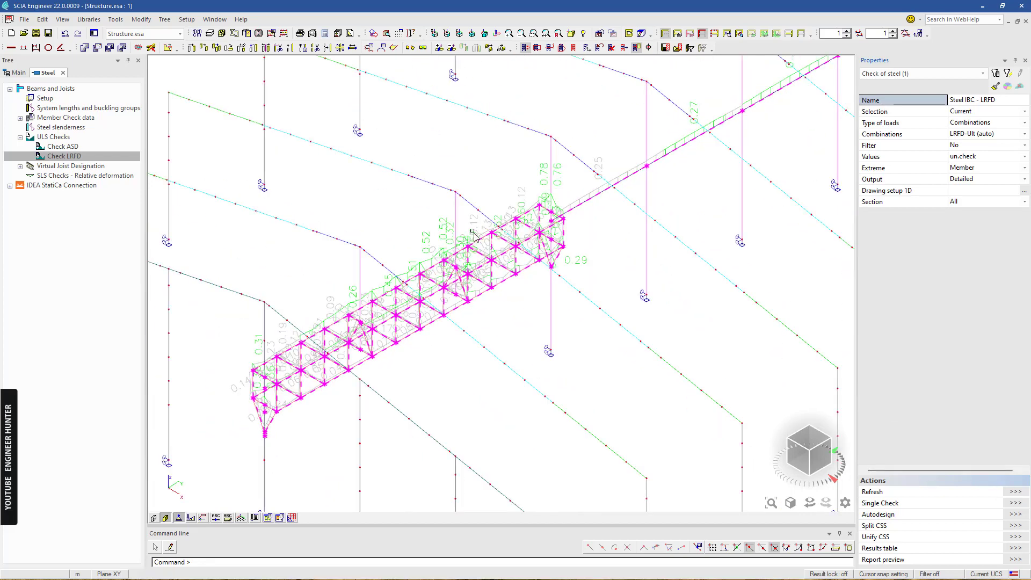
pyautogui.scroll(-4, 489, 285)
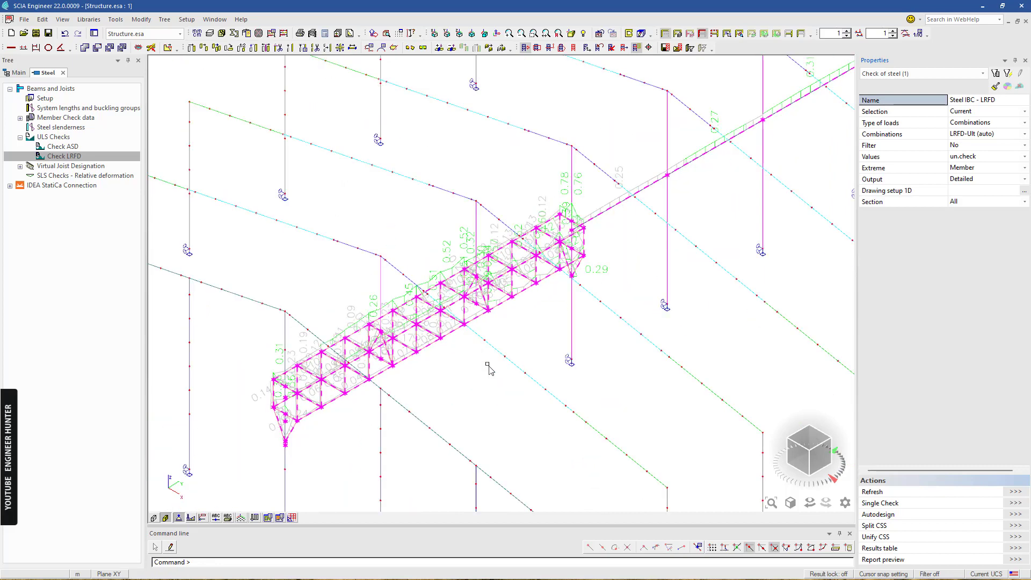
pyautogui.keyDown('ctrl'); pyautogui.moveTo(488, 366); pyautogui.dragTo(490, 371, button='right'); pyautogui.keyUp('ctrl')
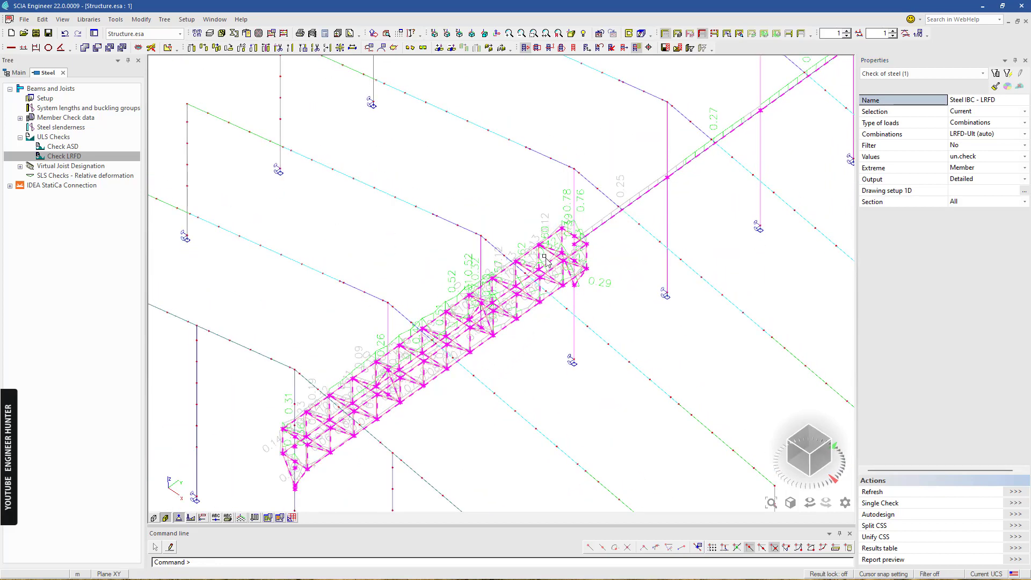
pyautogui.scroll(-3, 541, 258)
pyautogui.scroll(-3, 540, 274)
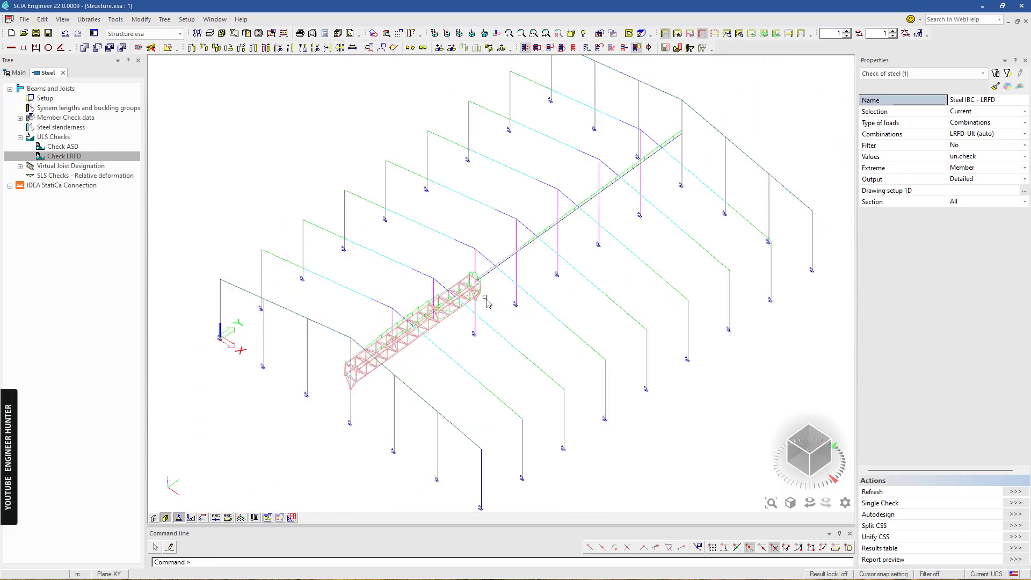
pyautogui.click(809, 458)
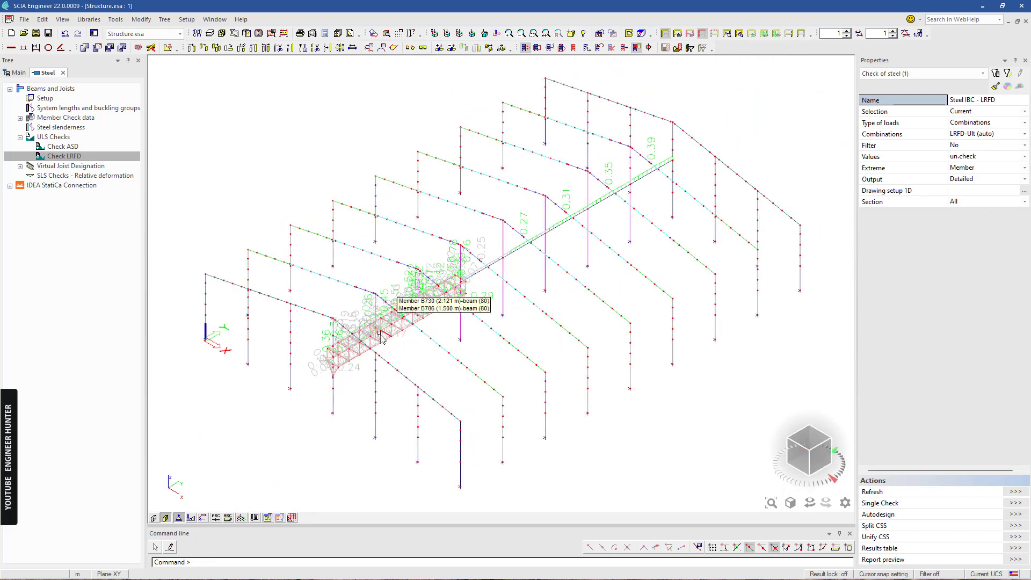
# - Close the steel check and restore the rendered display of the members around the girders
pyautogui.click(62, 72)
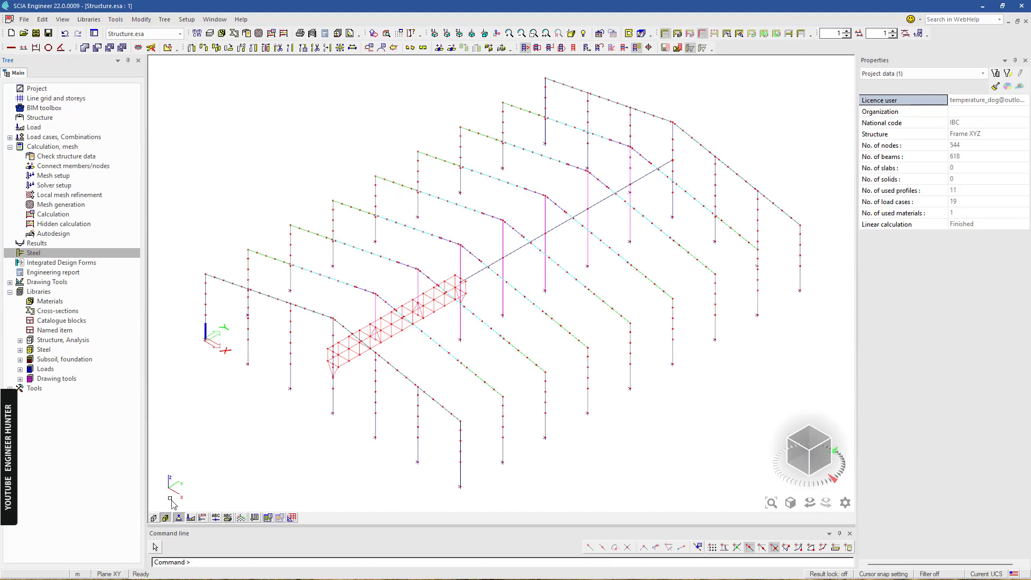
pyautogui.click(155, 519)
pyautogui.scroll(5, 449, 345)
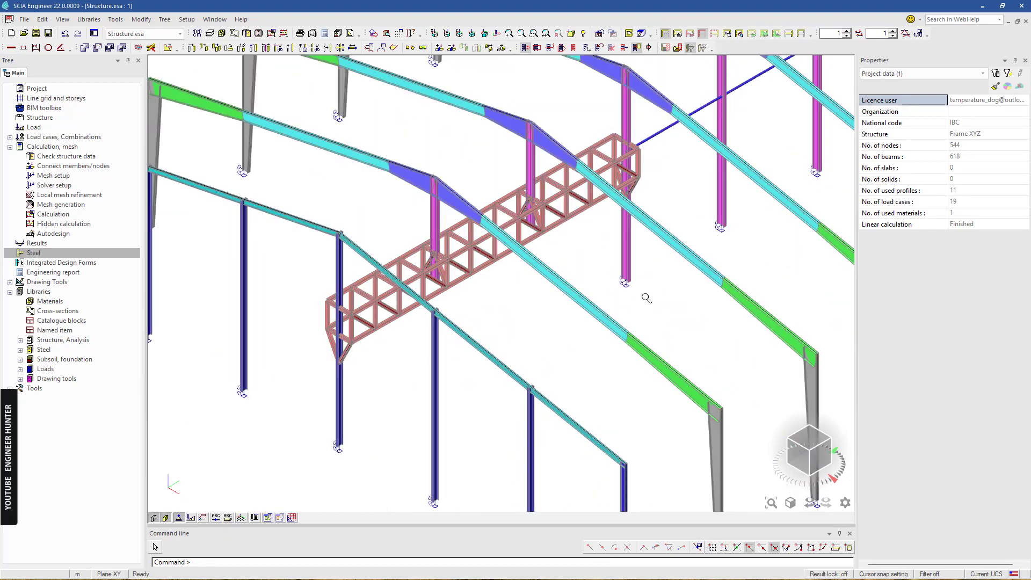
pyautogui.scroll(2, 617, 150)
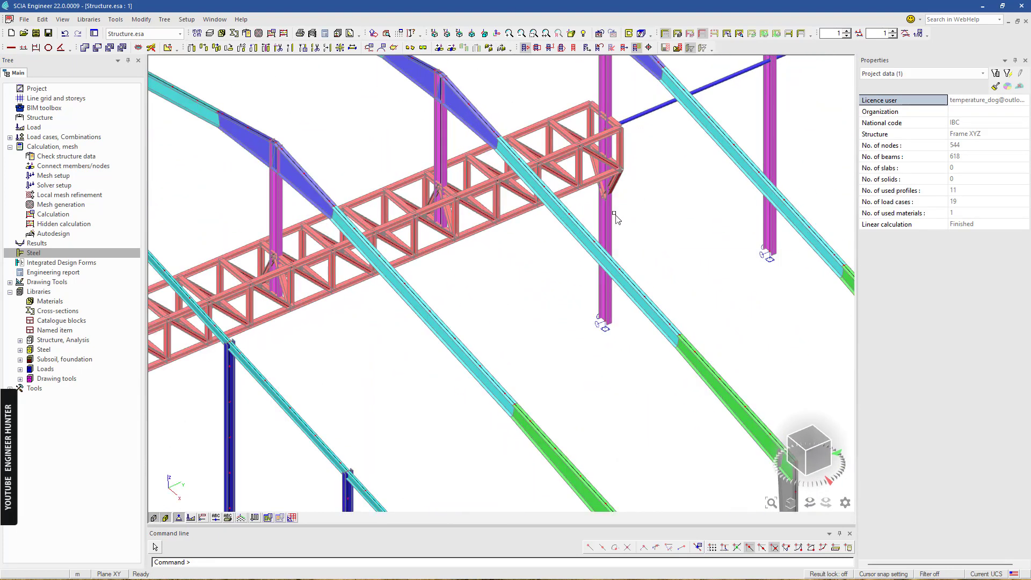
# - Examine the two columns supporting the girder ends and their position in the whole frame
pyautogui.click(606, 220)
pyautogui.scroll(-2, 606, 220)
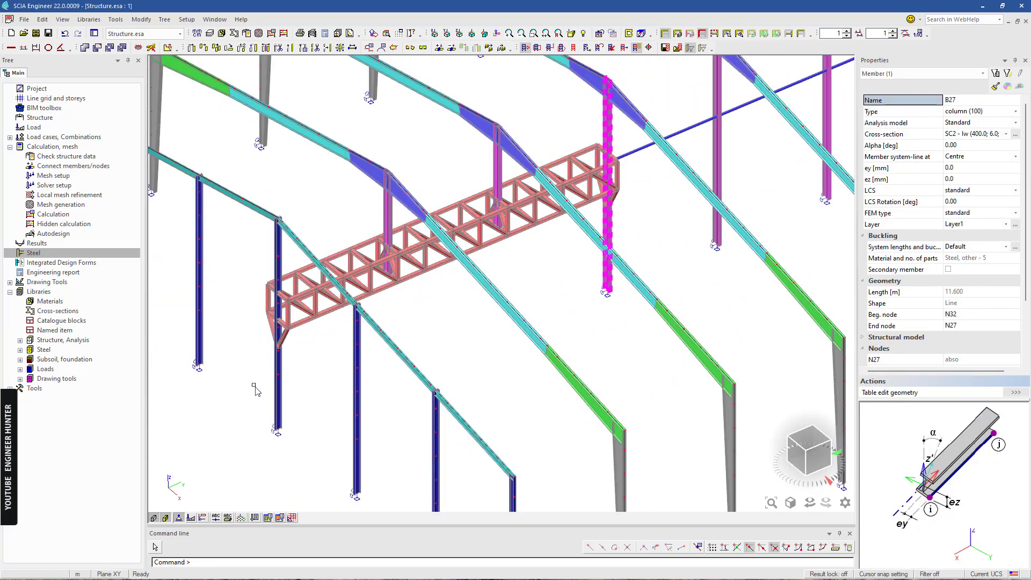
pyautogui.click(279, 399)
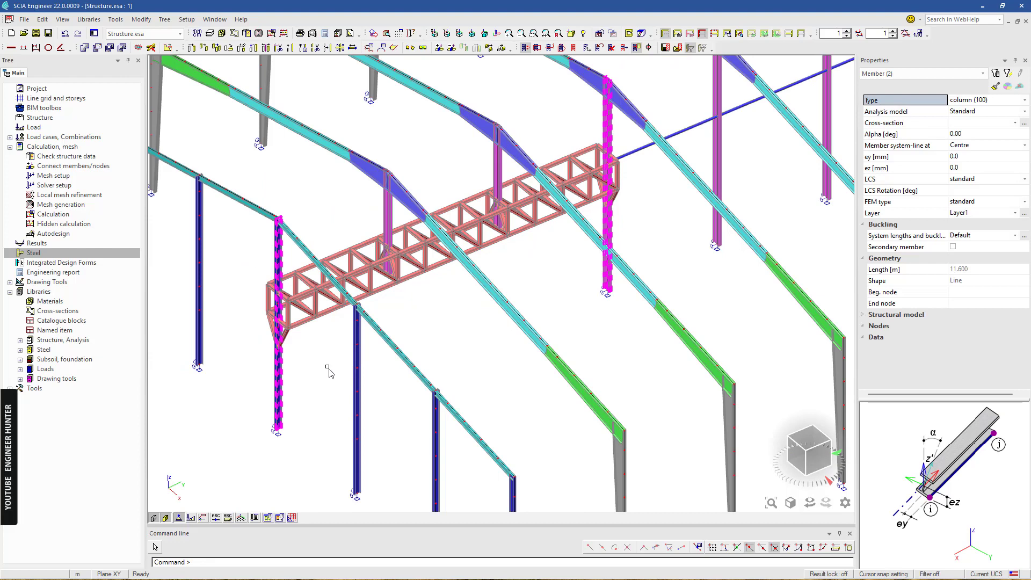
pyautogui.press('Escape')
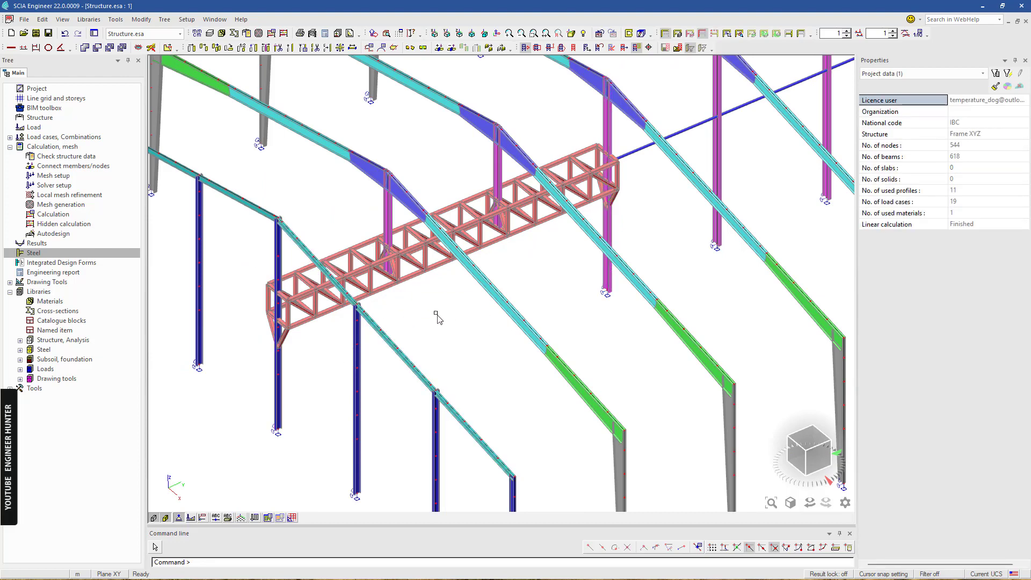
pyautogui.scroll(-3, 437, 318)
pyautogui.scroll(2, 421, 325)
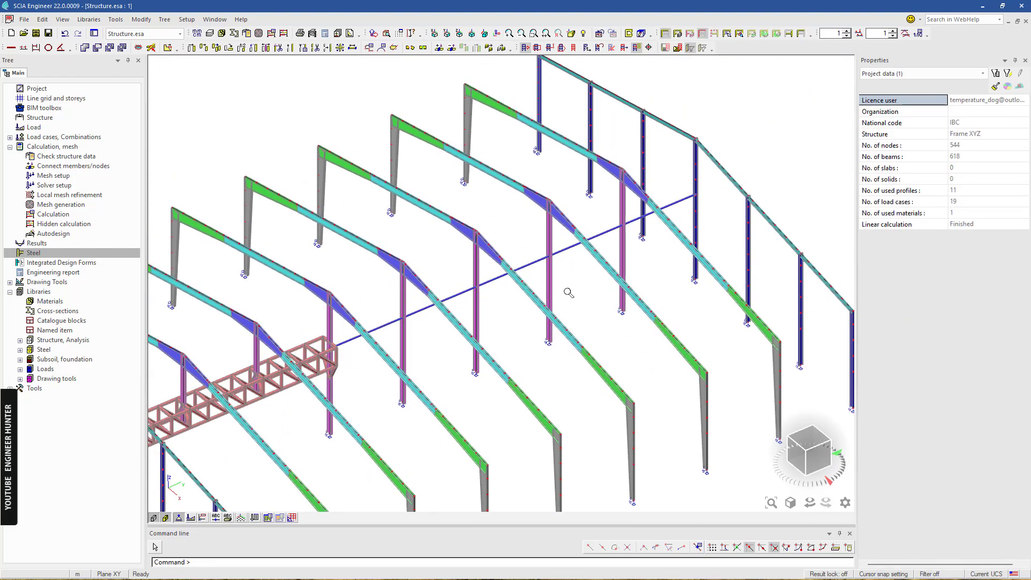
pyautogui.scroll(-2, 383, 360)
pyautogui.scroll(3, 381, 383)
pyautogui.moveTo(375, 409); pyautogui.dragTo(363, 354, button='middle')
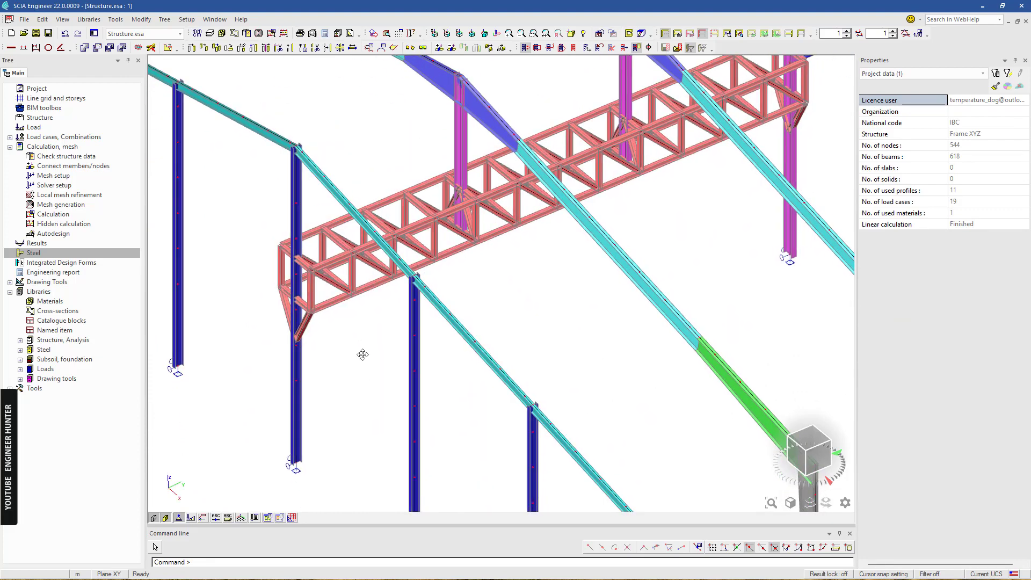
pyautogui.scroll(-2, 365, 358)
pyautogui.moveTo(622, 308); pyautogui.dragTo(579, 320, button='middle')
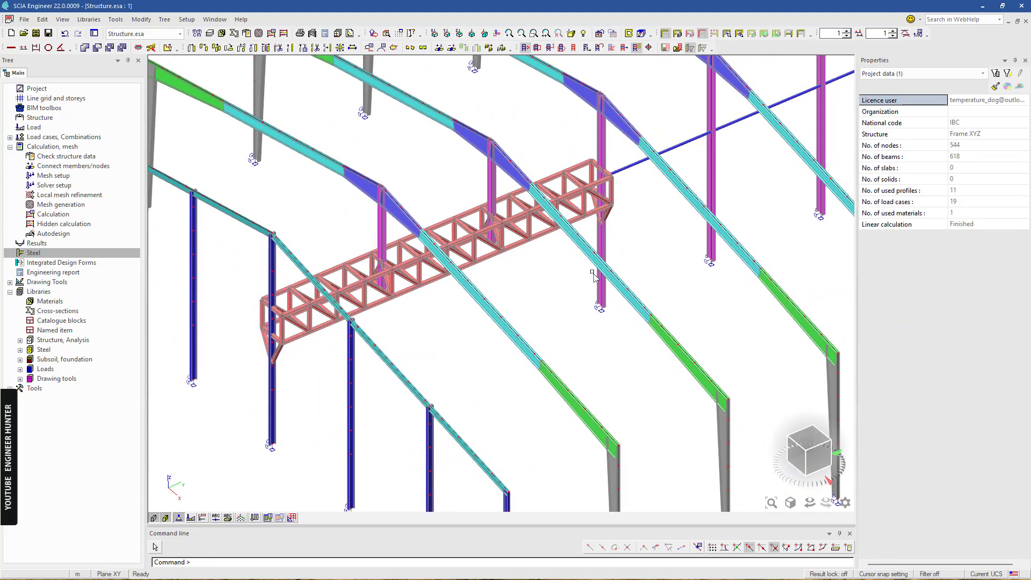
# - Copy the column supporting the girders' far end once, offset -1 m in y with no vertical offset
pyautogui.click(604, 231)
pyautogui.scroll(2, 609, 220)
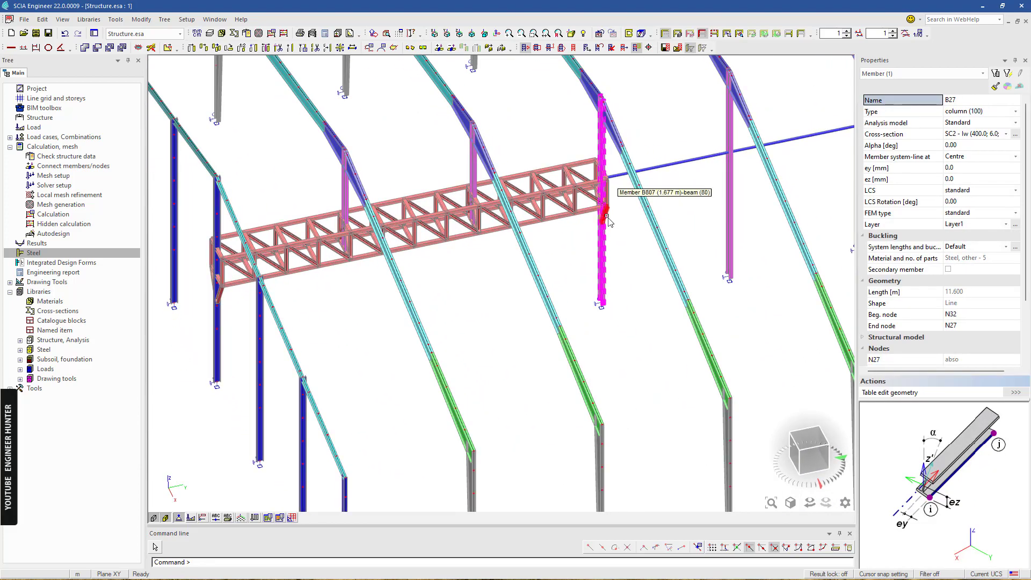
pyautogui.scroll(2, 607, 216)
pyautogui.keyDown('ctrl'); pyautogui.moveTo(626, 251); pyautogui.dragTo(635, 257, button='right'); pyautogui.keyUp('ctrl')
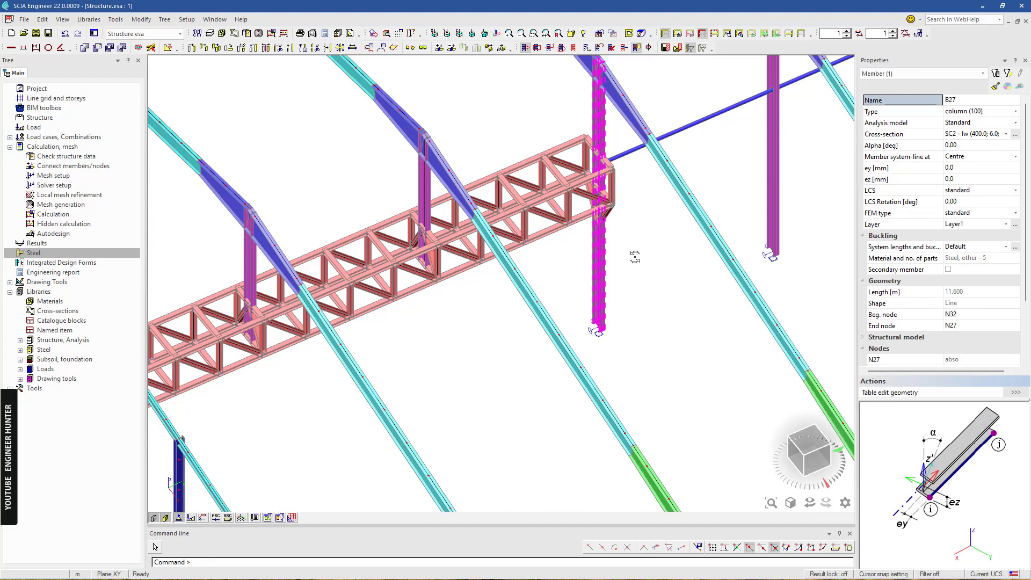
pyautogui.scroll(-2, 576, 291)
pyautogui.keyDown('ctrl'); pyautogui.moveTo(441, 348); pyautogui.dragTo(447, 337, button='right'); pyautogui.keyUp('ctrl')
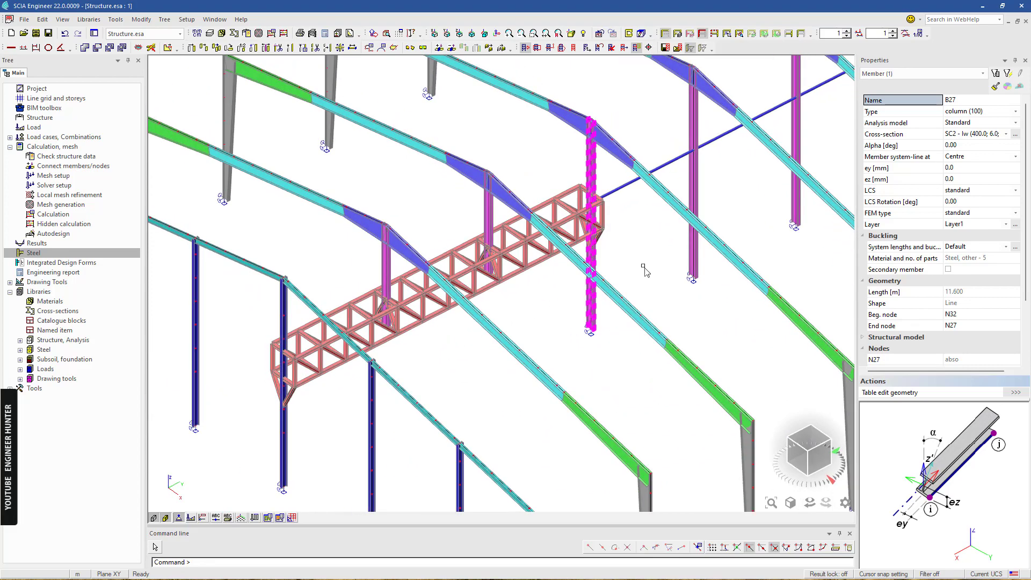
pyautogui.scroll(2, 648, 268)
pyautogui.keyDown('ctrl'); pyautogui.moveTo(639, 271); pyautogui.dragTo(580, 314, button='right'); pyautogui.keyUp('ctrl')
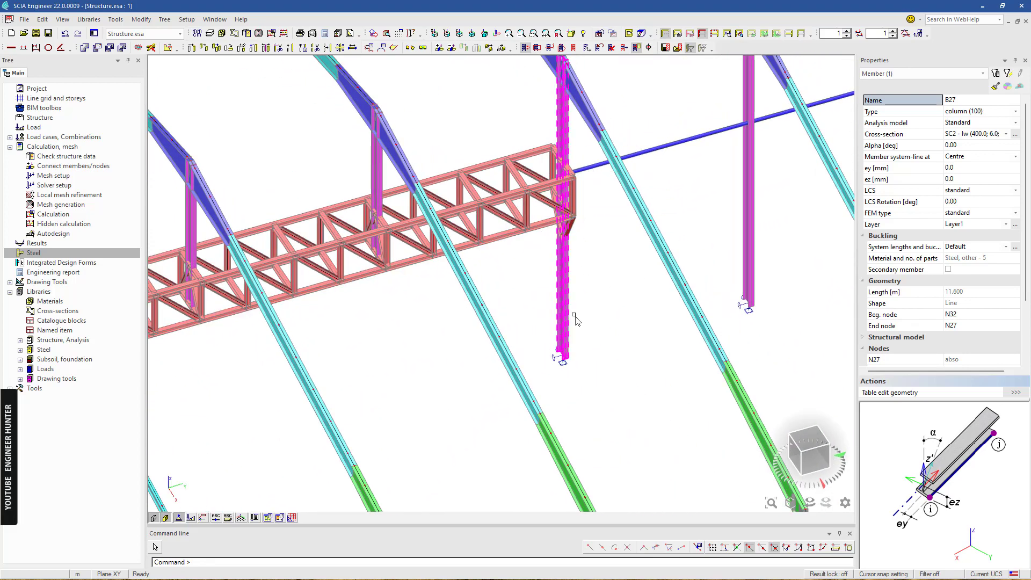
pyautogui.scroll(2, 577, 315)
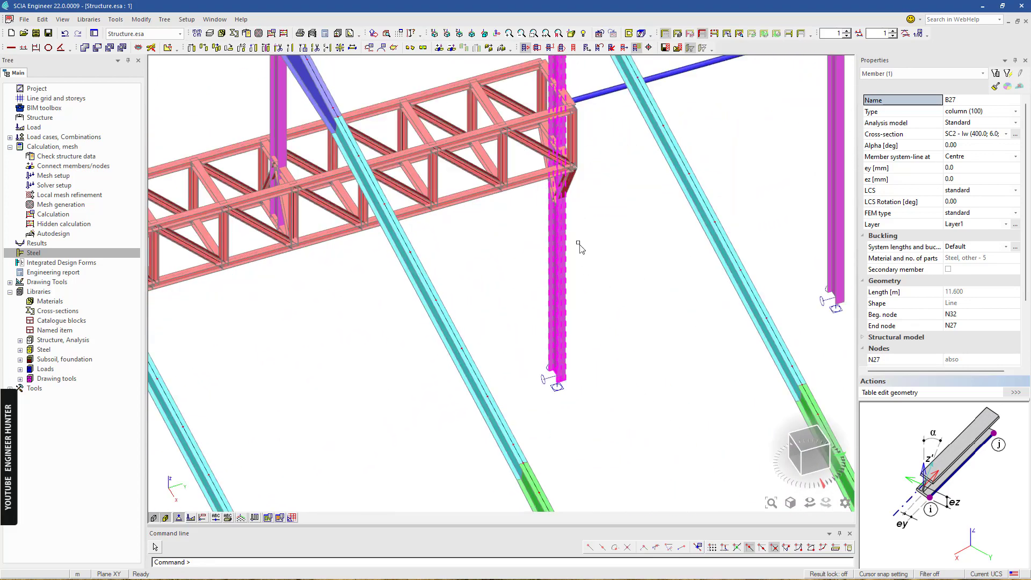
pyautogui.click(217, 49)
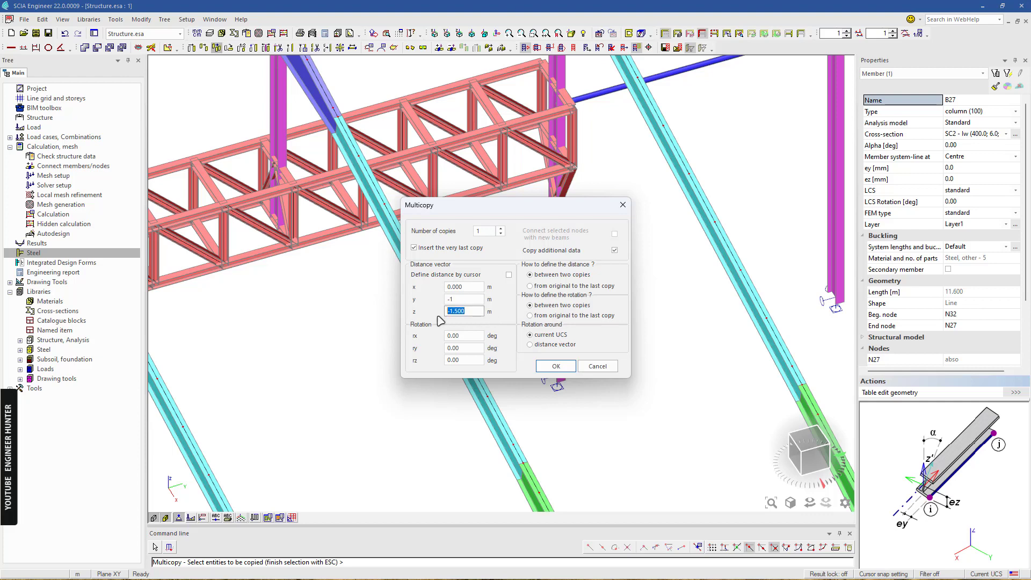
pyautogui.click(555, 366)
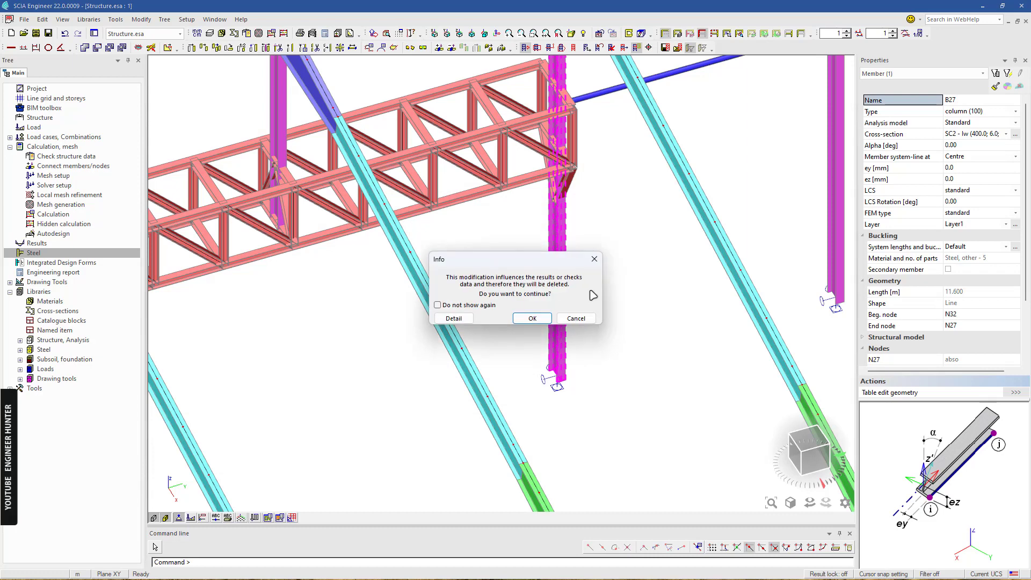
pyautogui.click(532, 319)
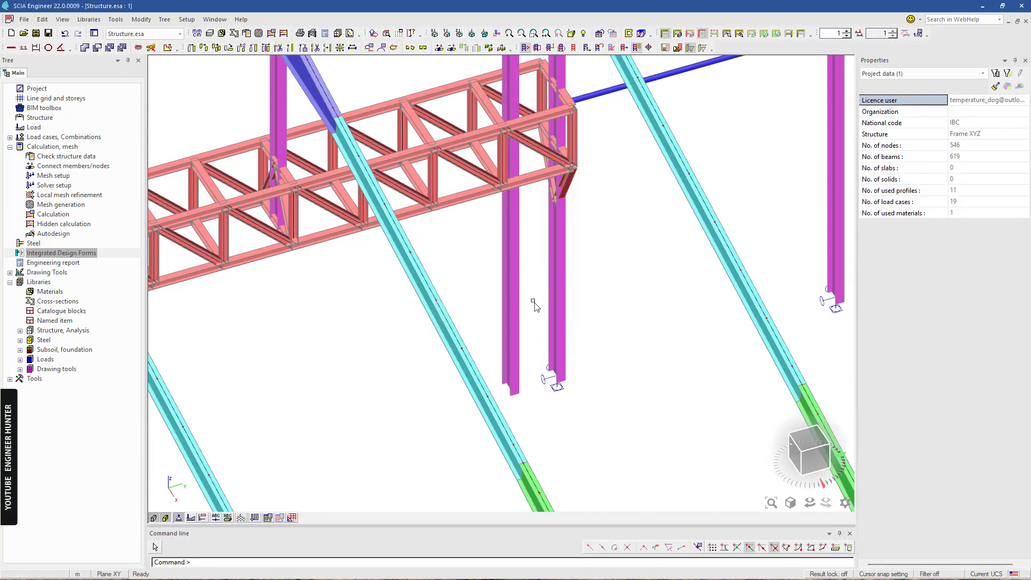
# - Set the copied column's cross-section to T1 - H150x150x7x10
pyautogui.click(510, 293)
pyautogui.click(972, 134)
pyautogui.click(1006, 134)
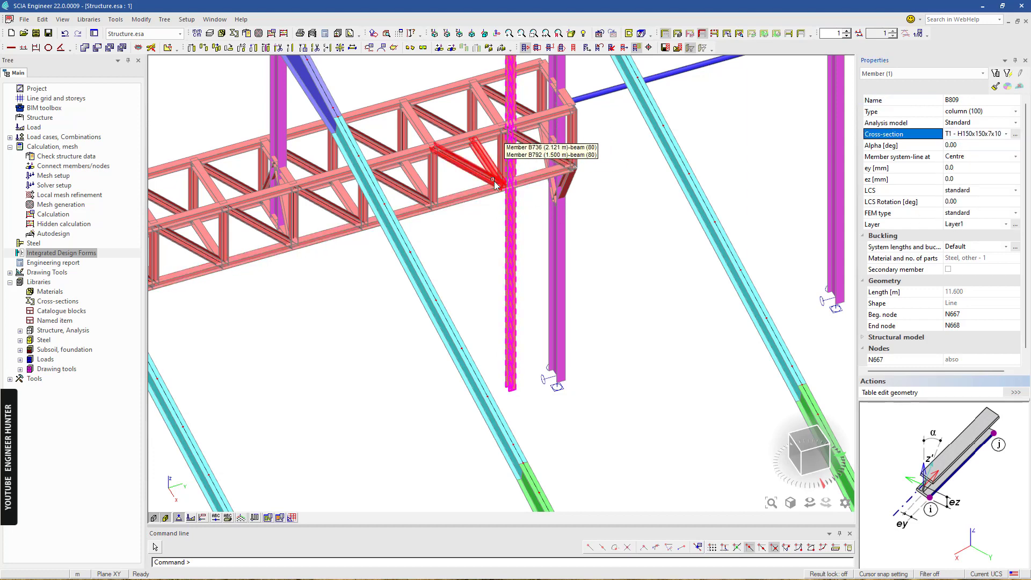
pyautogui.press('Escape')
# - Set the LCS rotation of the new H150x150x7x10 column beside the far-end support to 90 degrees
pyautogui.keyDown('ctrl'); pyautogui.moveTo(471, 235); pyautogui.dragTo(464, 175, button='right'); pyautogui.keyUp('ctrl')
pyautogui.moveTo(453, 147); pyautogui.dragTo(463, 270, button='middle')
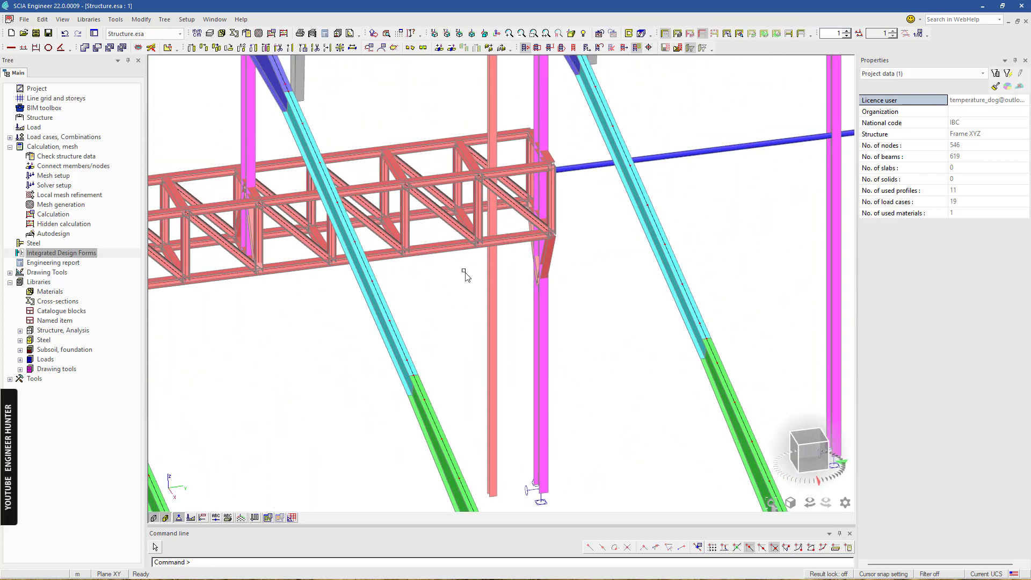
pyautogui.keyDown('ctrl'); pyautogui.moveTo(503, 288); pyautogui.dragTo(507, 293, button='right'); pyautogui.keyUp('ctrl')
pyautogui.scroll(-2, 507, 301)
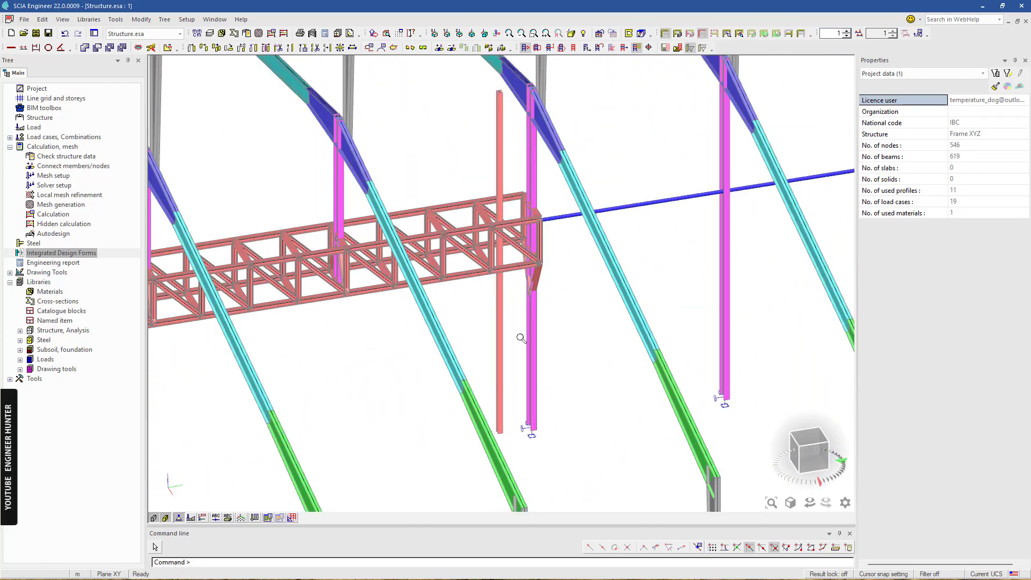
pyautogui.keyDown('ctrl'); pyautogui.moveTo(521, 338); pyautogui.dragTo(530, 389, button='right'); pyautogui.keyUp('ctrl')
pyautogui.scroll(3, 531, 390)
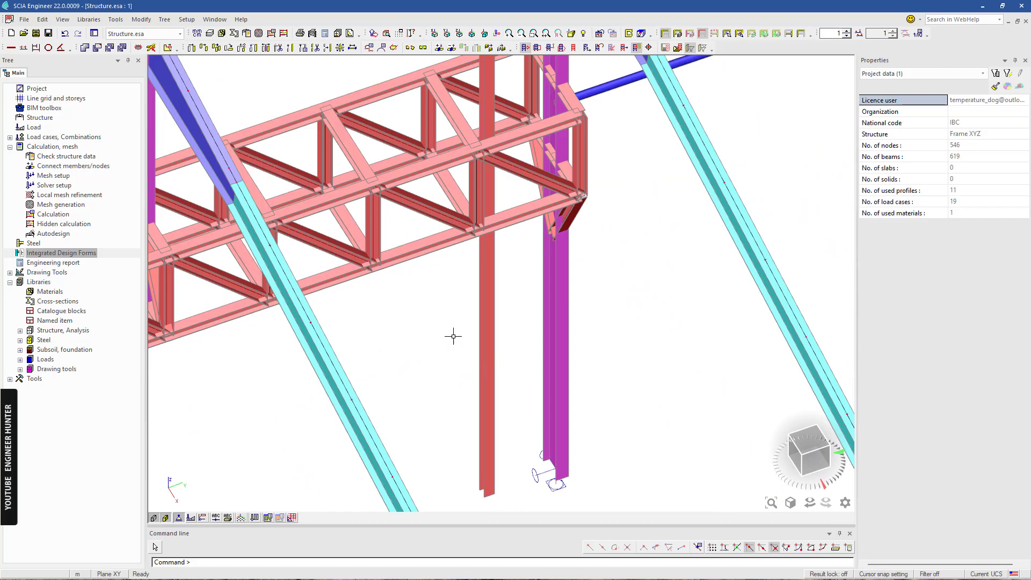
pyautogui.click(486, 335)
pyautogui.click(964, 202)
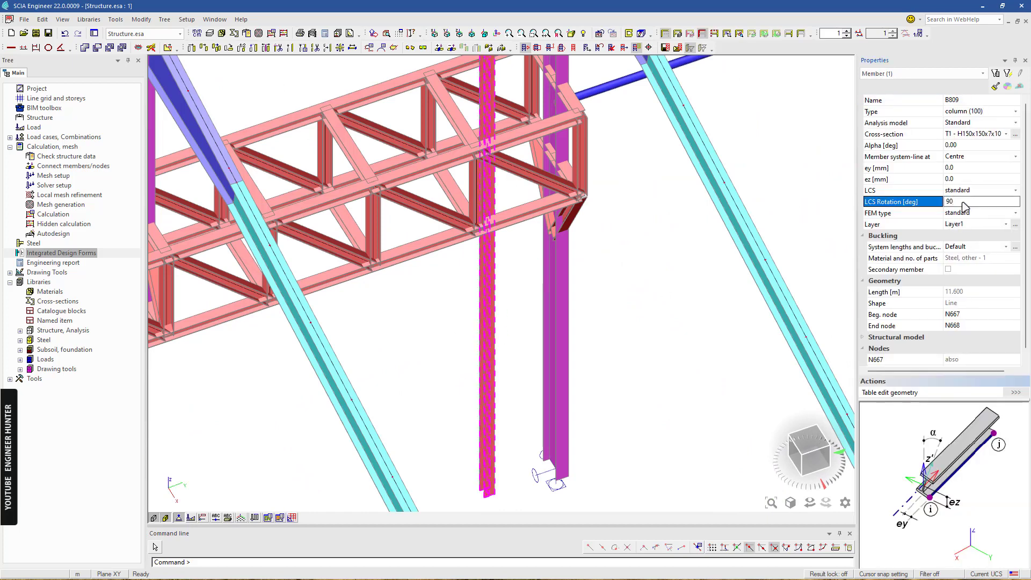
pyautogui.write('90')
pyautogui.press('Return')
pyautogui.press('Escape')
# - Assign a nodal support to the base node of the new column
pyautogui.scroll(-2, 589, 269)
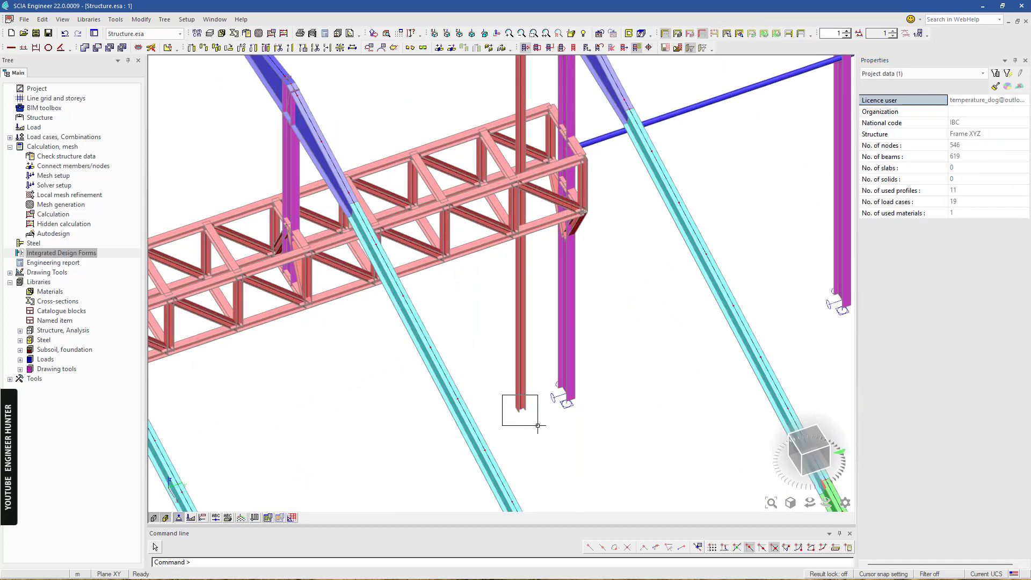
pyautogui.moveTo(538, 426); pyautogui.dragTo(537, 425)
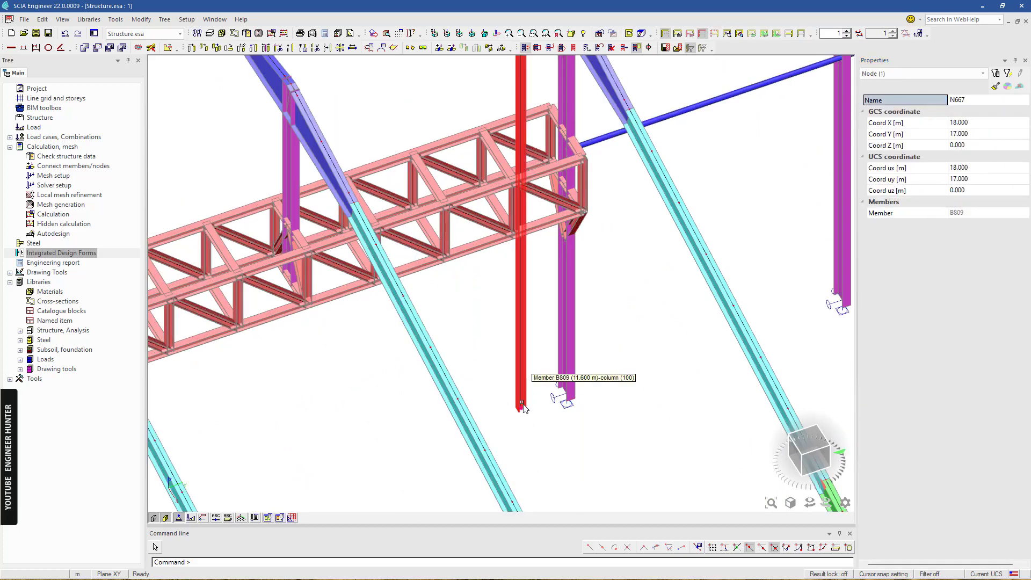
pyautogui.click(53, 121)
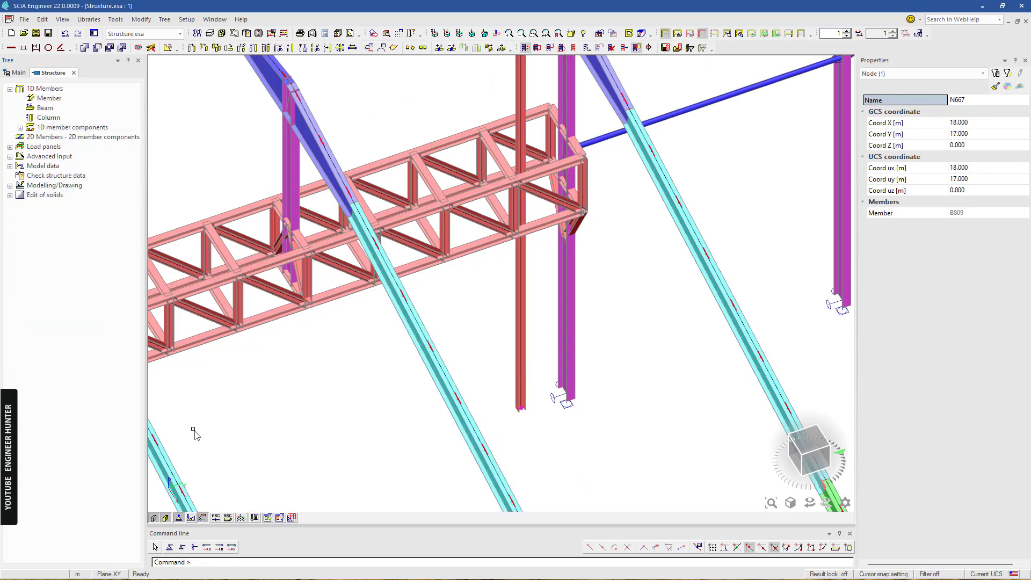
pyautogui.click(182, 546)
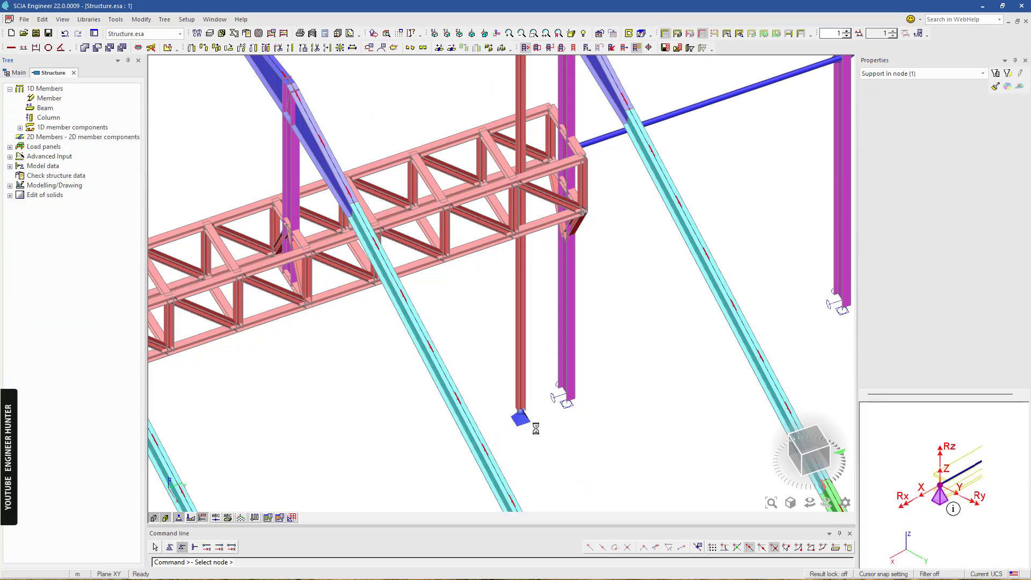
pyautogui.press('Escape')
pyautogui.scroll(-3, 591, 341)
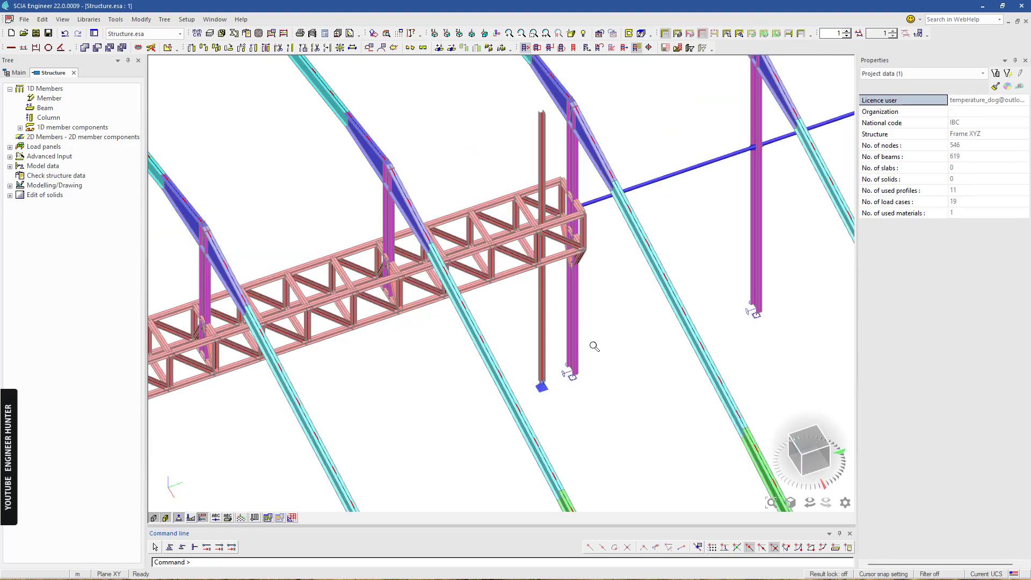
pyautogui.scroll(3, 589, 334)
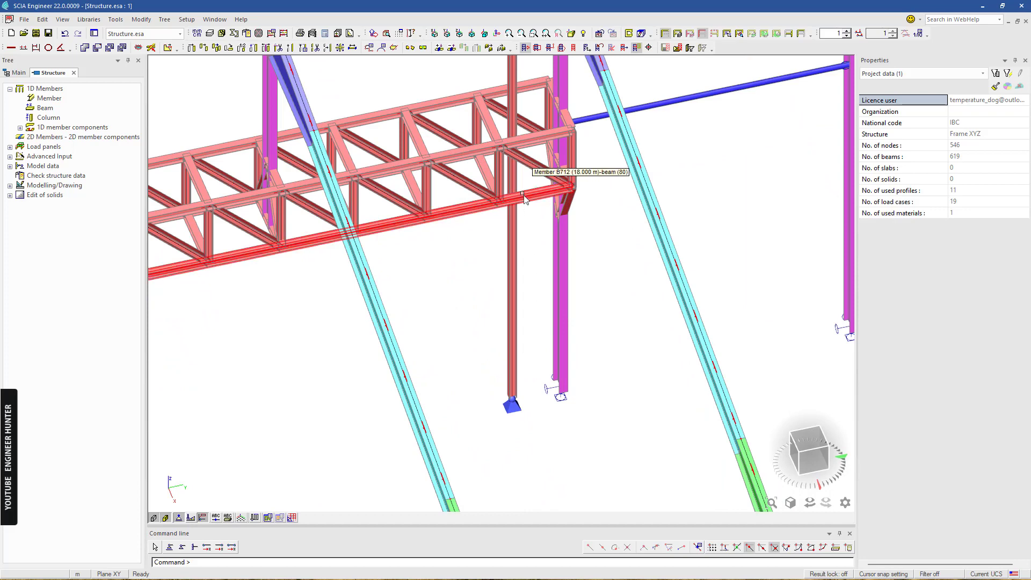
pyautogui.click(509, 318)
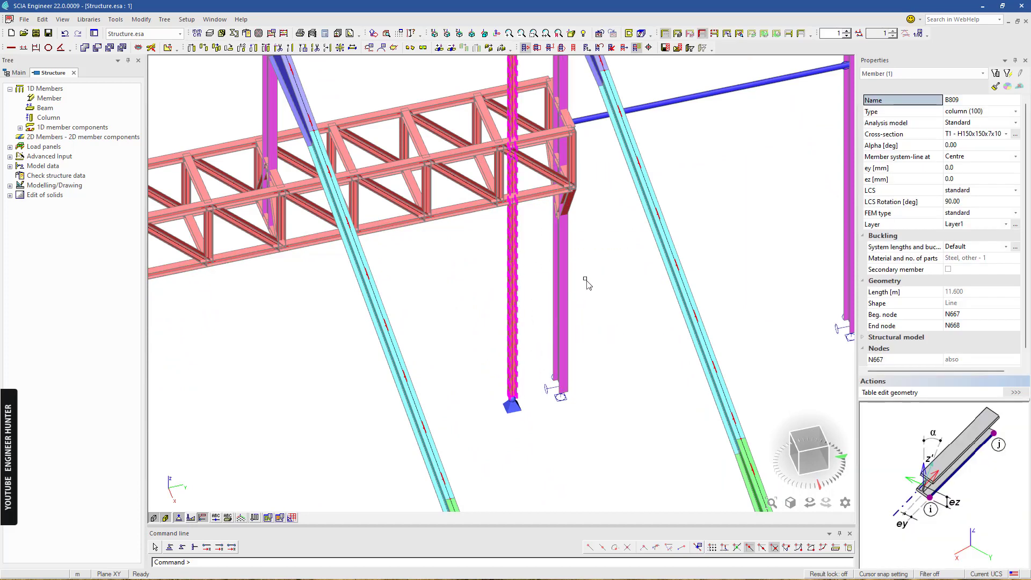
pyautogui.press('Escape')
pyautogui.moveTo(474, 271); pyautogui.dragTo(474, 271)
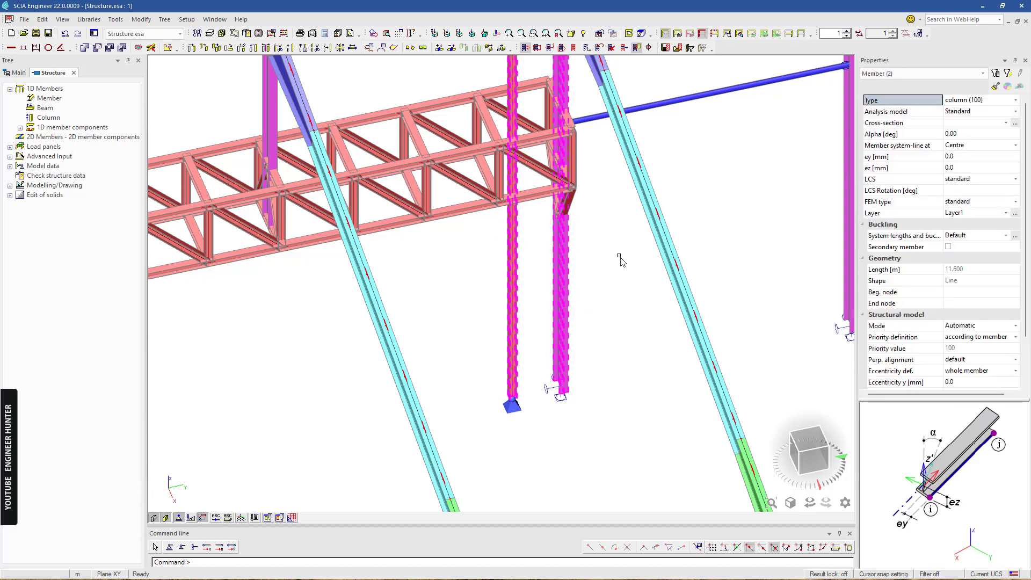
pyautogui.press('Escape')
# - Draw a horizontal H150x150x7x10 beam member between the base nodes of the original column and the new column
pyautogui.doubleClick(53, 99)
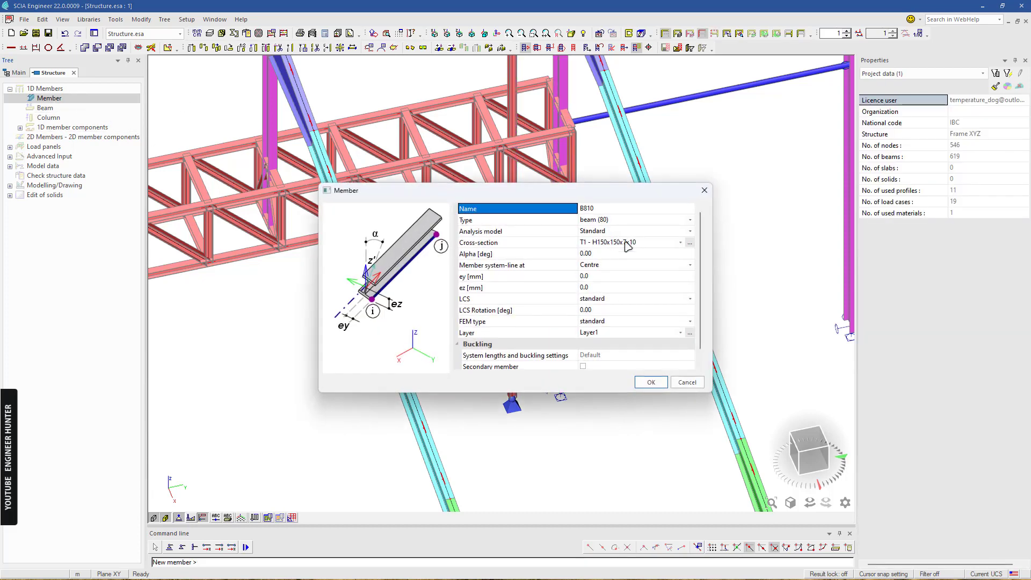
pyautogui.click(651, 382)
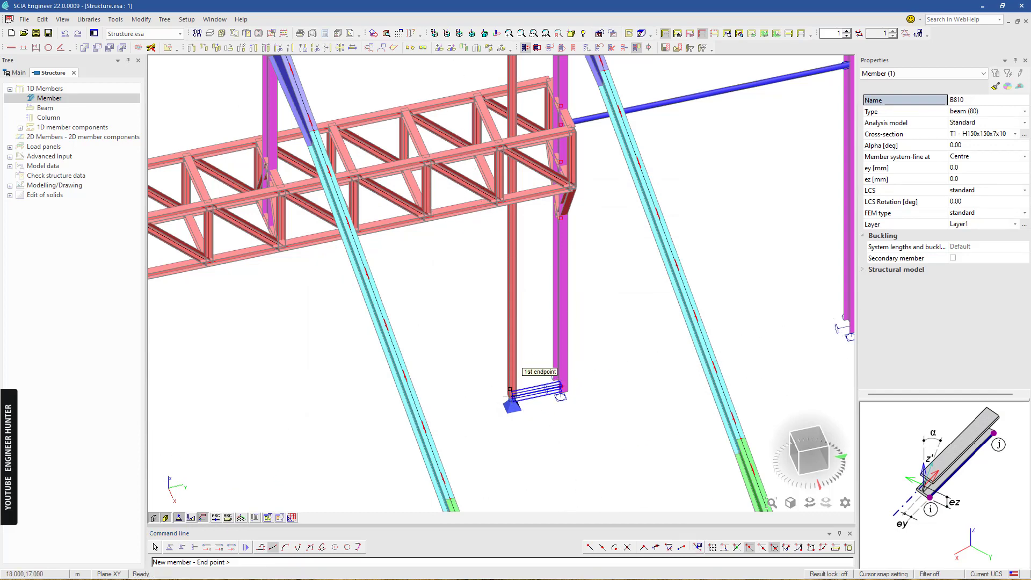
pyautogui.press('Escape')
pyautogui.press('Escape')
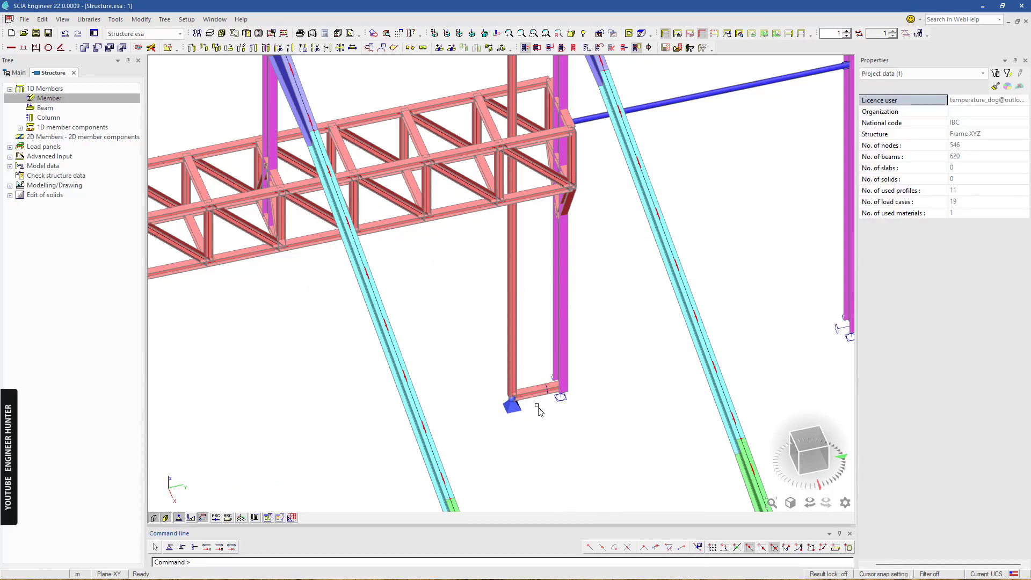
# - Multicopy the base strut upward between the two columns as six copies spaced 1 m apart in z
pyautogui.click(536, 392)
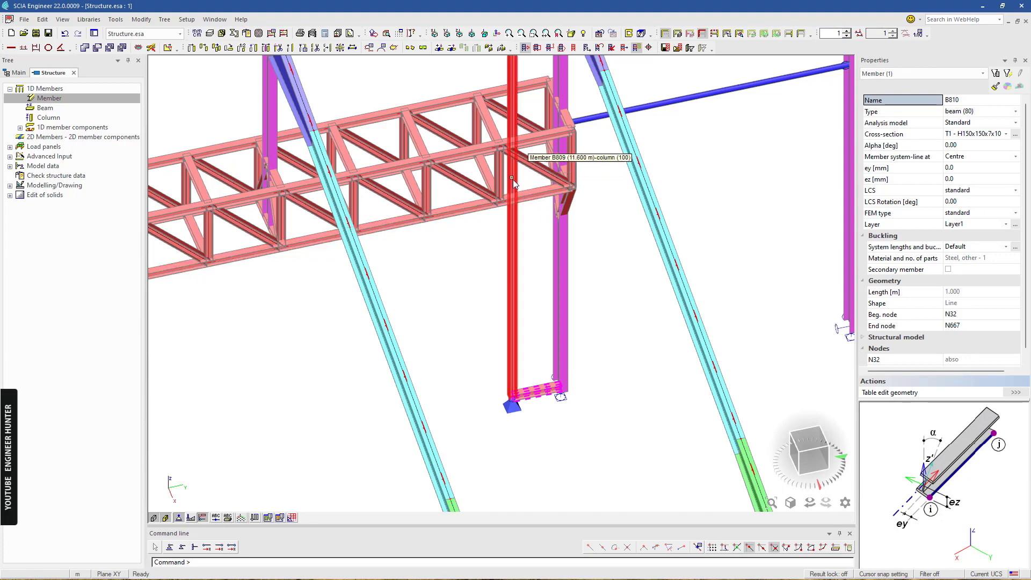
pyautogui.keyDown('ctrl'); pyautogui.moveTo(587, 314); pyautogui.dragTo(530, 177, button='right'); pyautogui.keyUp('ctrl')
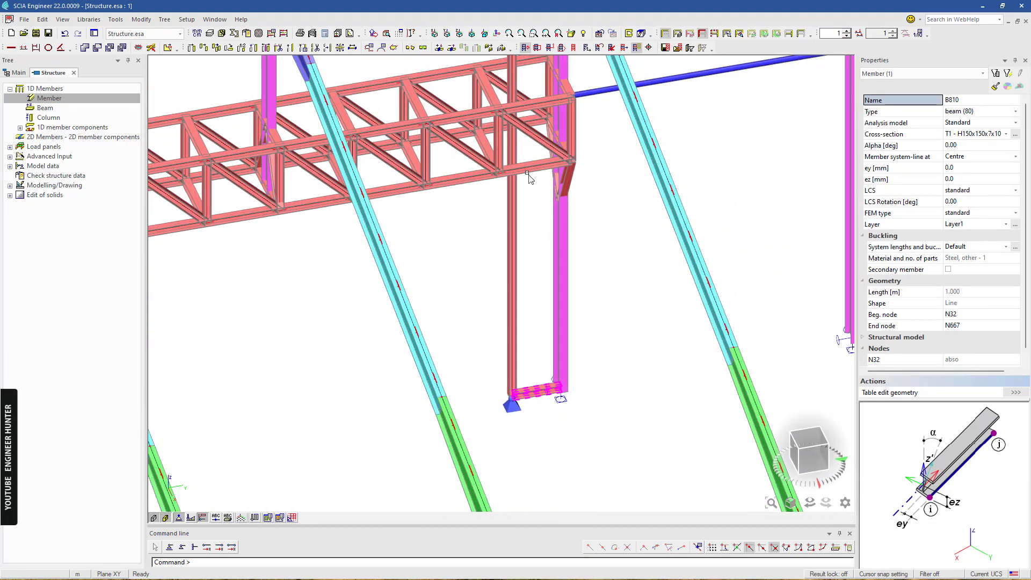
pyautogui.click(216, 49)
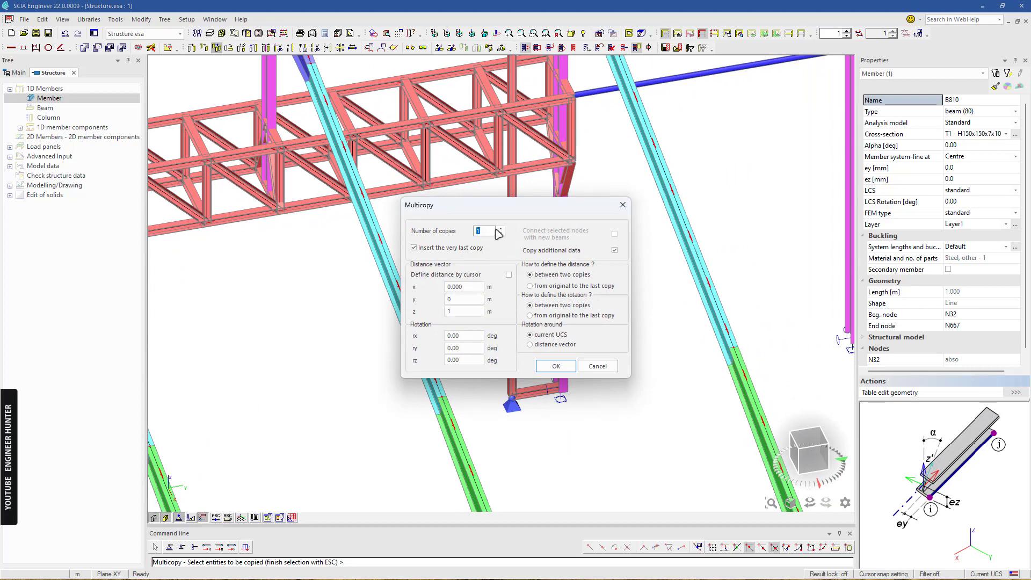
pyautogui.click(556, 366)
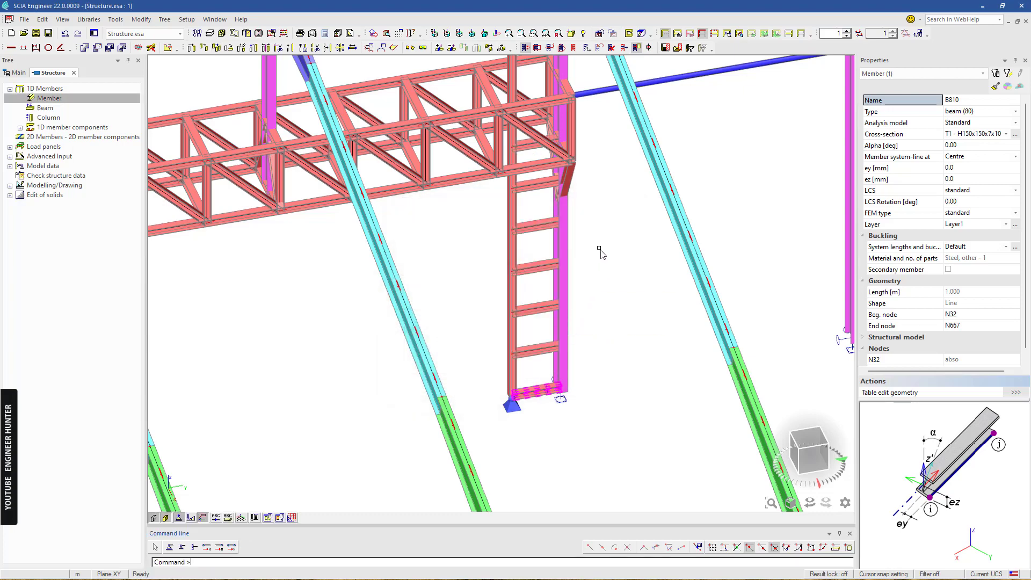
# - Break the new column where the topmost strut meets it, using Break in intersections on these two members
pyautogui.moveTo(601, 253)
pyautogui.keyDown('ctrl'); pyautogui.mouseDown(button='right')
pyautogui.moveTo(613, 263)
pyautogui.moveTo(610, 244)
pyautogui.moveTo(606, 271)
pyautogui.mouseUp(button='right'); pyautogui.keyUp('ctrl')
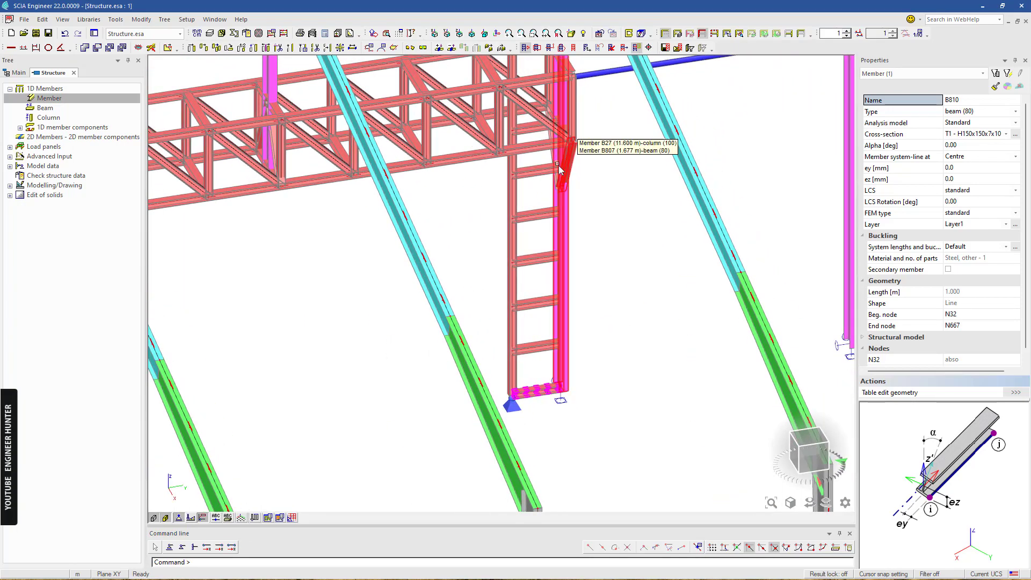
pyautogui.press('Escape')
pyautogui.click(529, 129)
pyautogui.moveTo(578, 158); pyautogui.dragTo(574, 221, button='middle')
pyautogui.press('Escape')
pyautogui.click(510, 102)
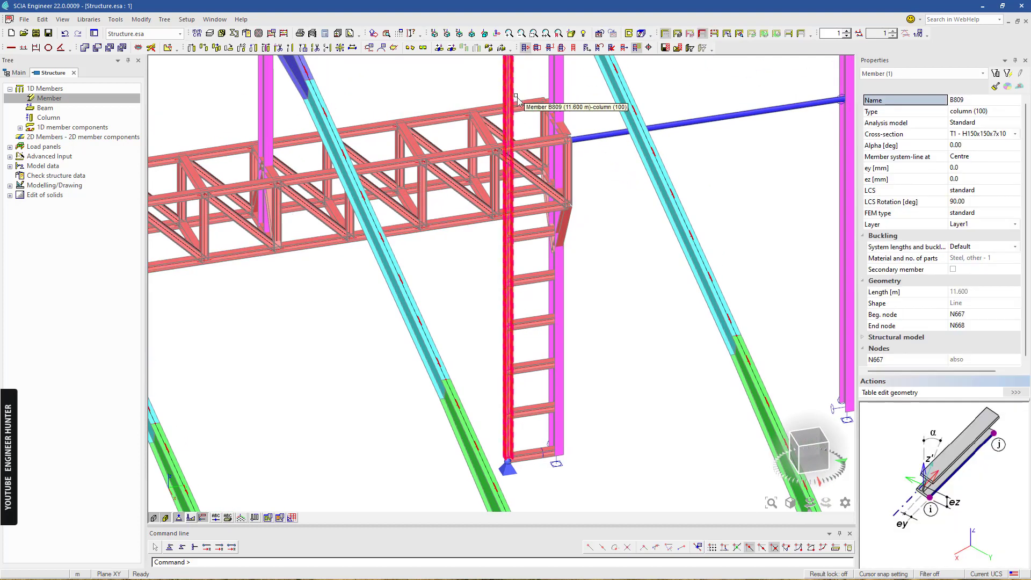
pyautogui.click(521, 193)
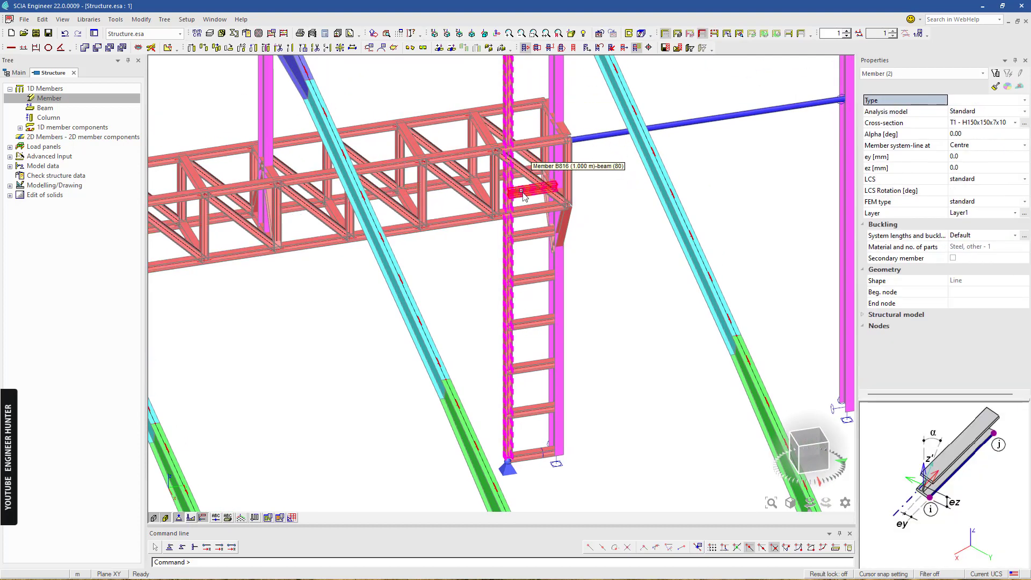
pyautogui.keyDown('ctrl'); pyautogui.moveTo(522, 198); pyautogui.dragTo(538, 183, button='right'); pyautogui.keyUp('ctrl')
pyautogui.scroll(4, 537, 182)
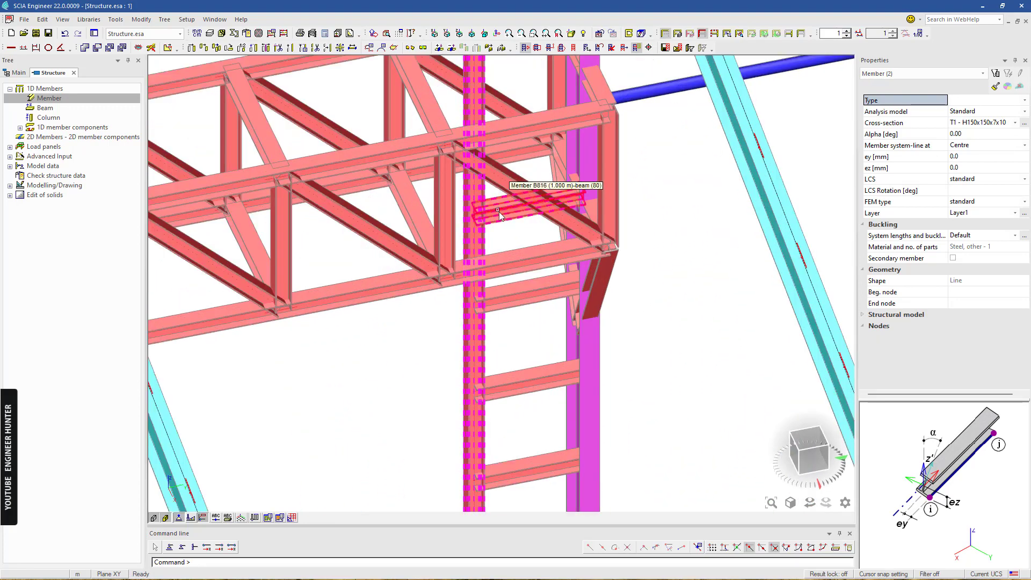
pyautogui.click(141, 19)
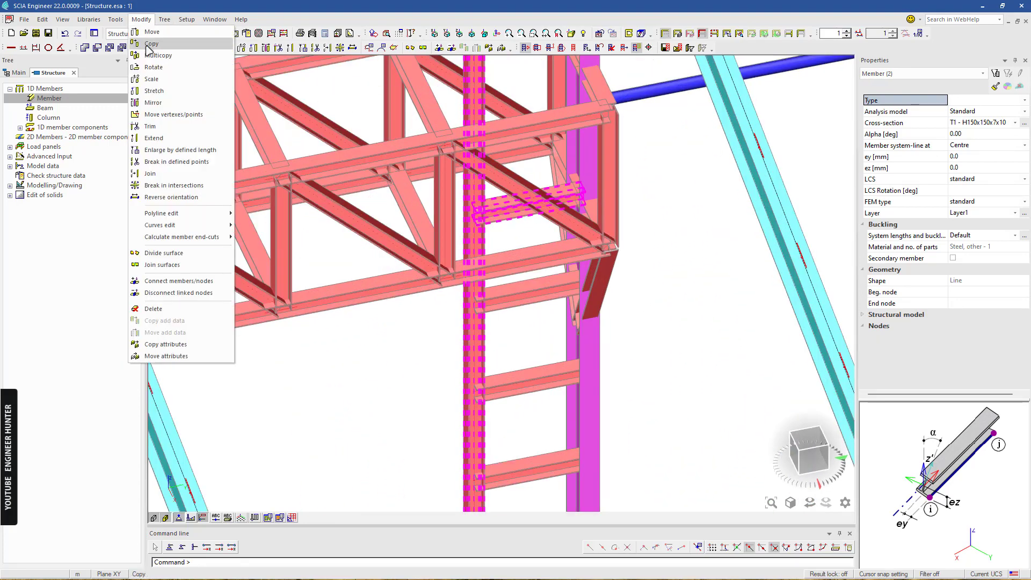
pyautogui.click(192, 185)
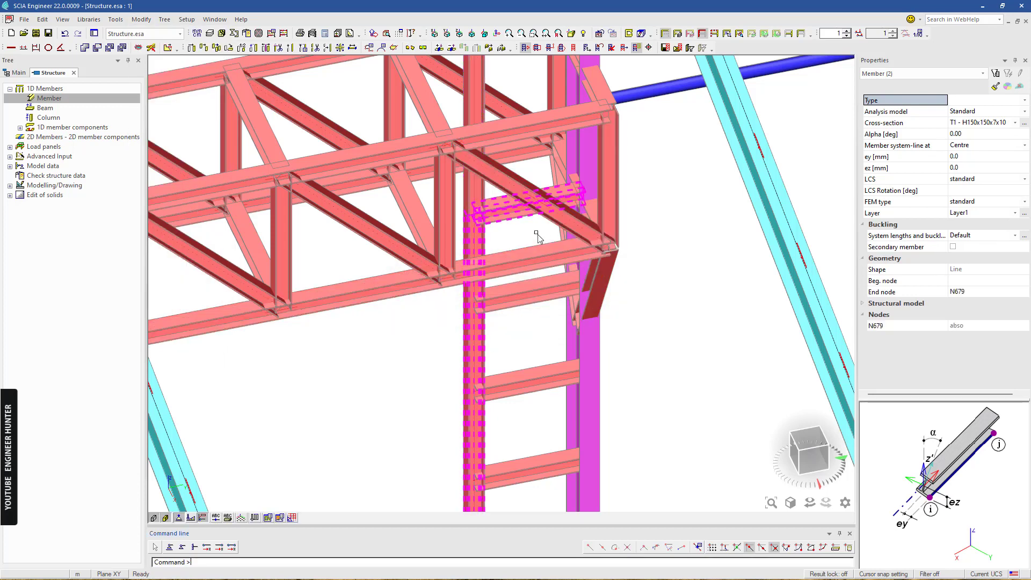
# - Delete the surplus upper part of the new column above the topmost strut
pyautogui.click(473, 162)
pyautogui.scroll(-5, 494, 297)
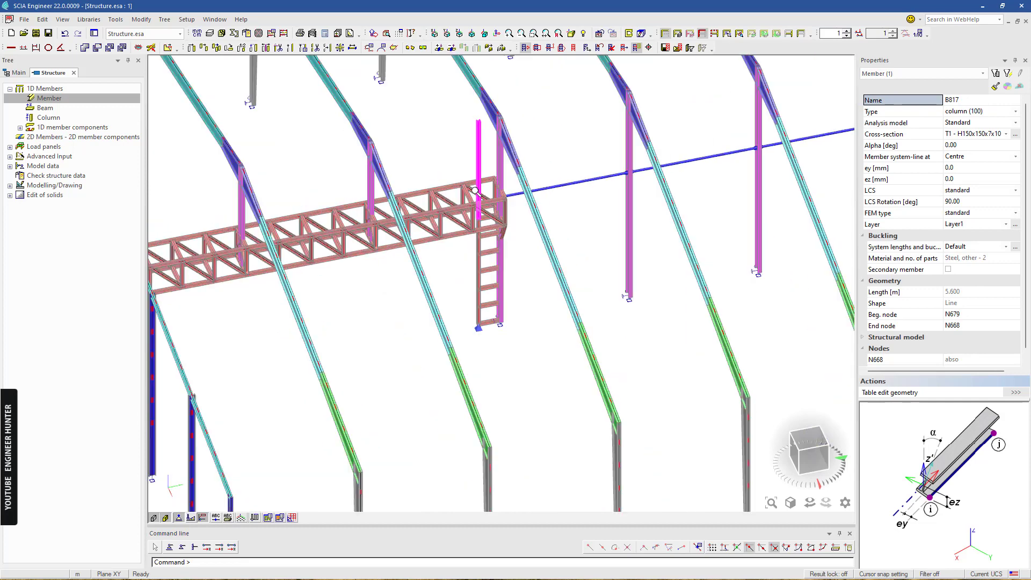
pyautogui.press('Delete')
pyautogui.click(533, 338)
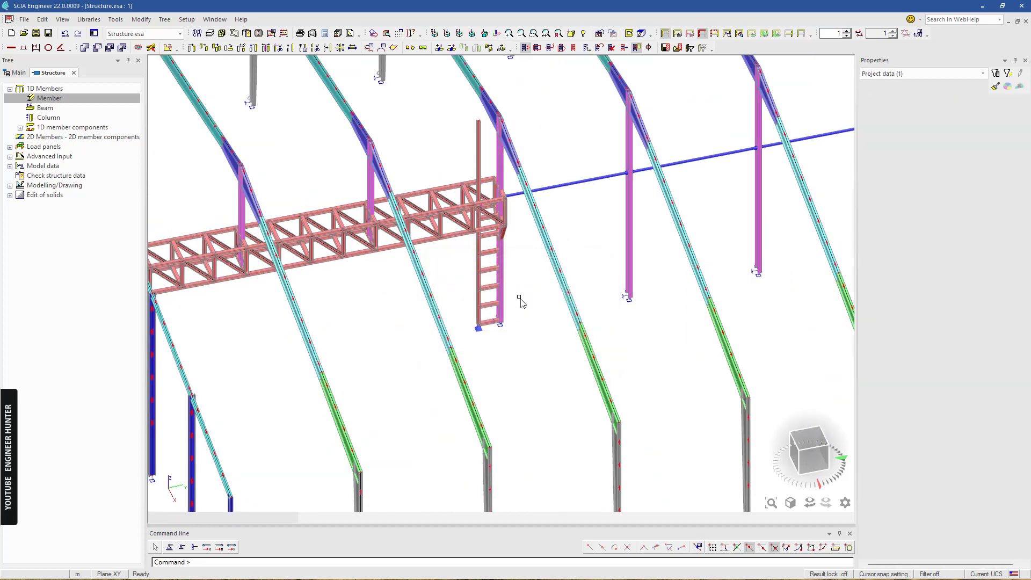
# - Delete the strut between the base nodes of the two columns
pyautogui.scroll(4, 490, 227)
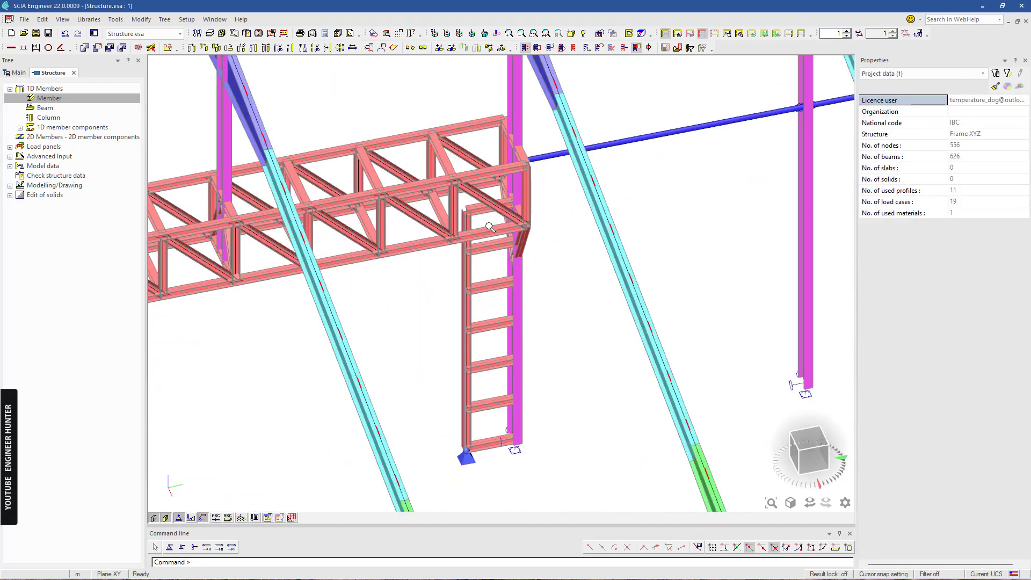
pyautogui.click(484, 439)
pyautogui.press('Delete')
pyautogui.press('Return')
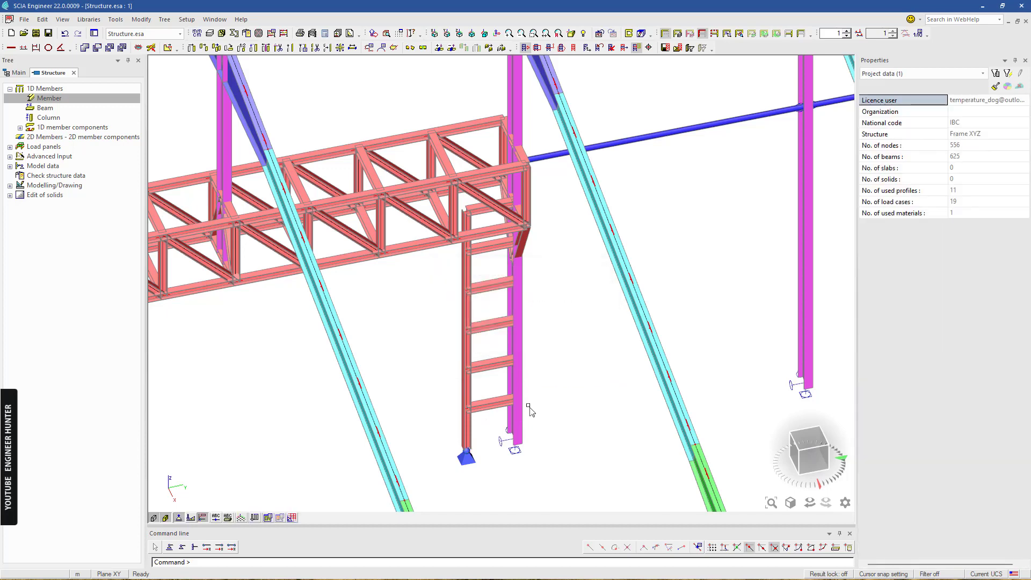
# - Draw a diagonal H150x150x7x10 beam member from the original column's base to the new column's node at the lowest strut
pyautogui.click(60, 101)
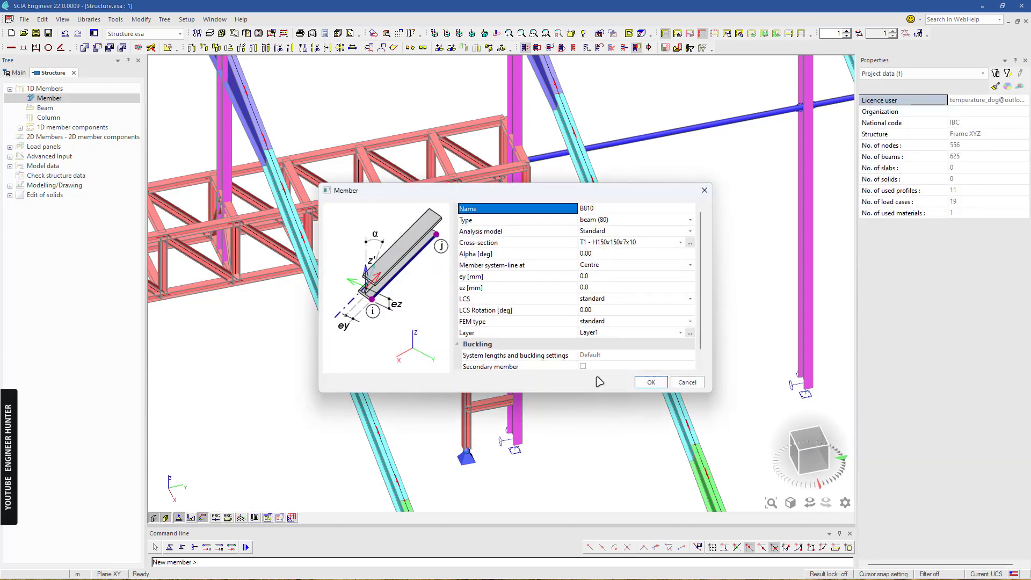
pyautogui.click(652, 382)
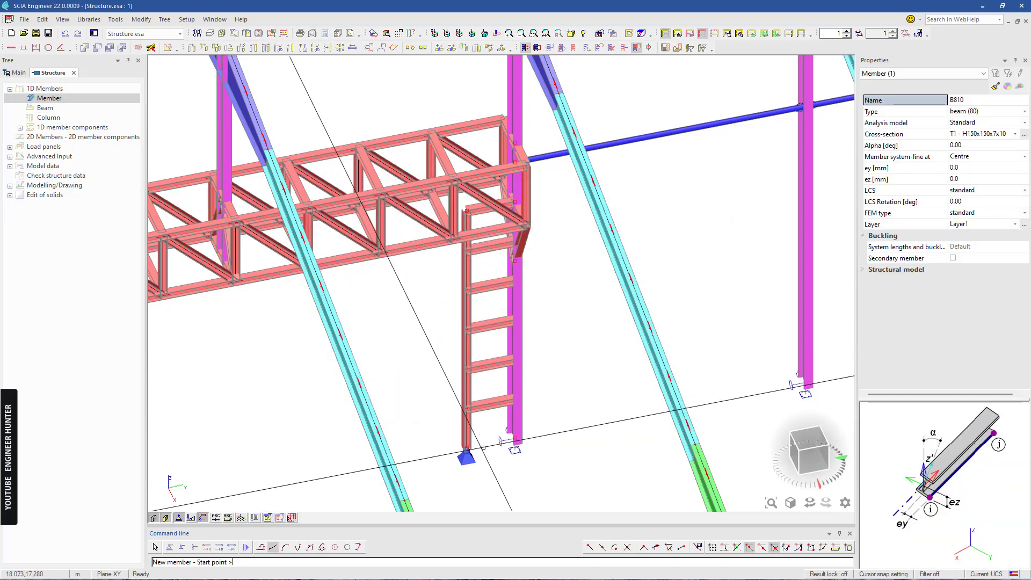
pyautogui.click(514, 437)
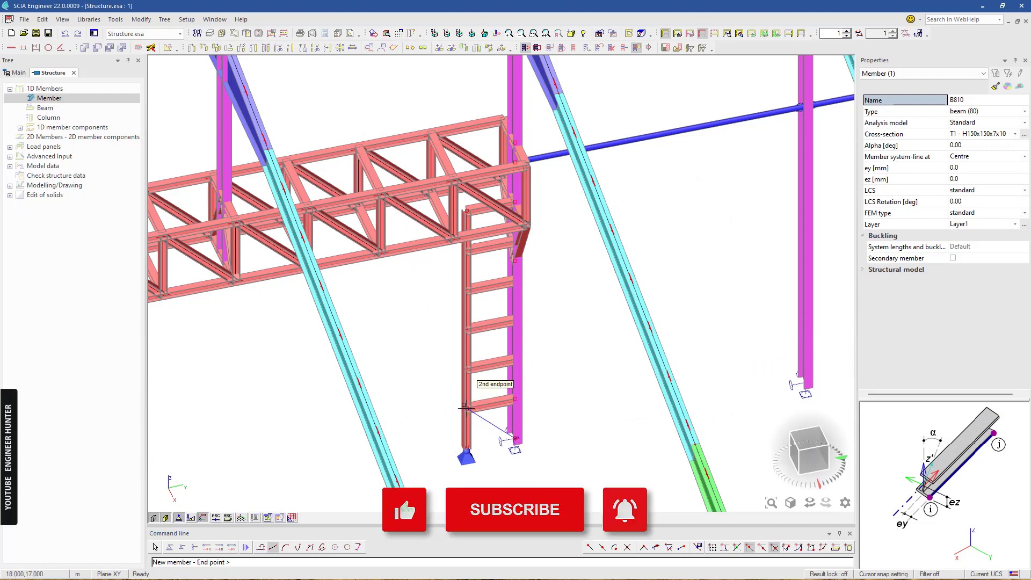
pyautogui.press('Escape')
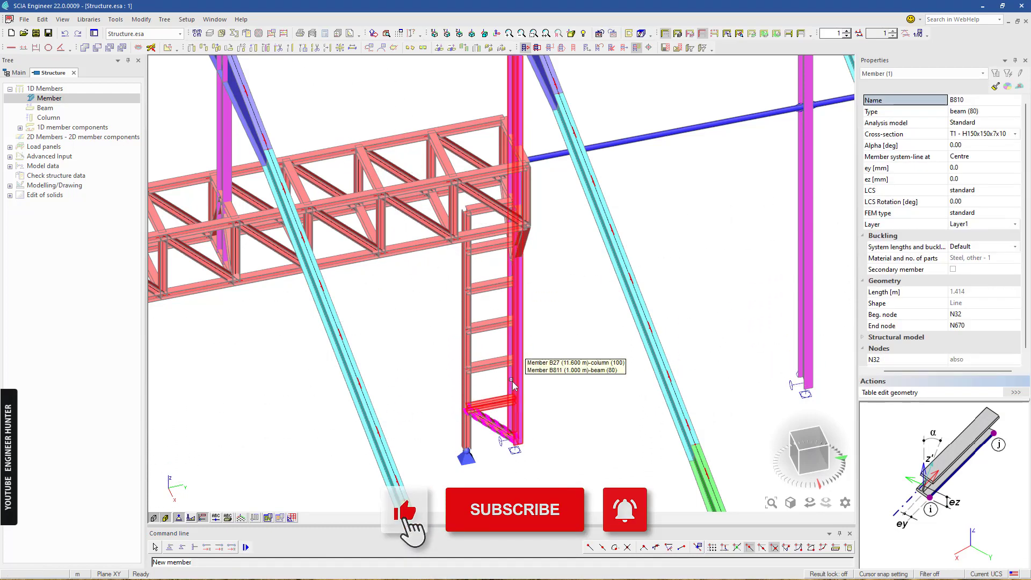
# - Multicopy the diagonal upward as five copies spaced 1 m apart in z
pyautogui.click(216, 47)
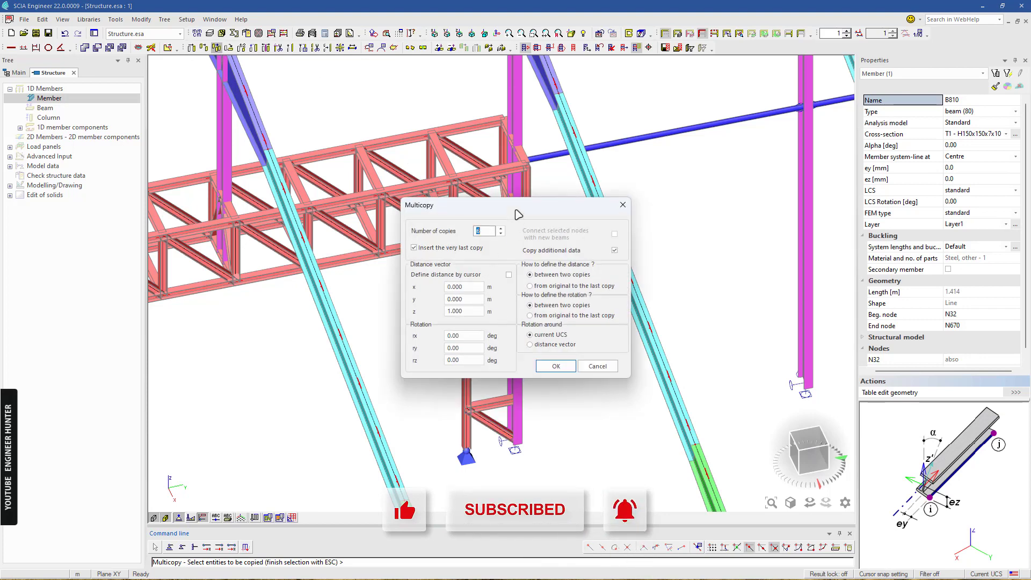
pyautogui.moveTo(518, 214); pyautogui.dragTo(692, 220)
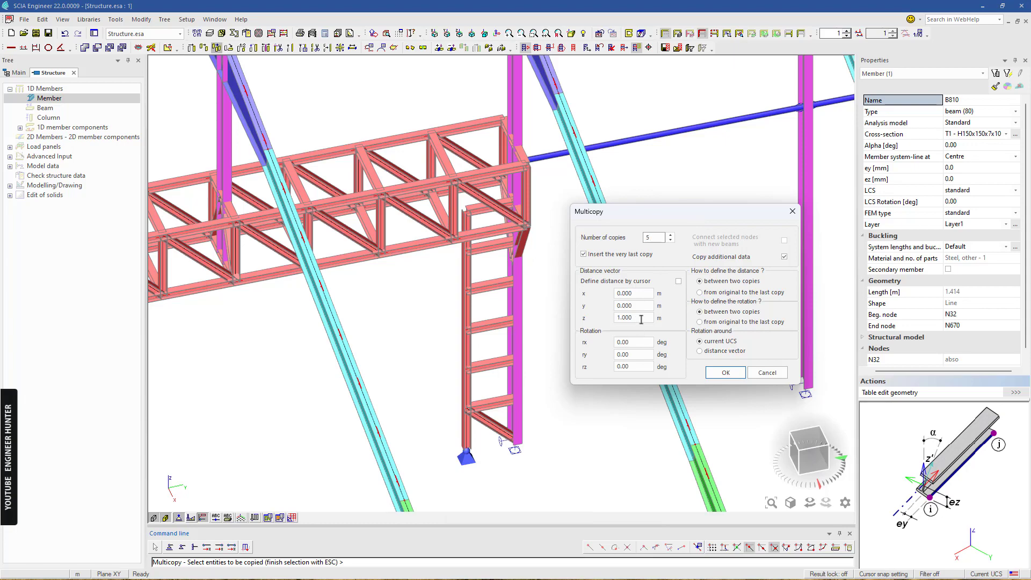
pyautogui.click(726, 374)
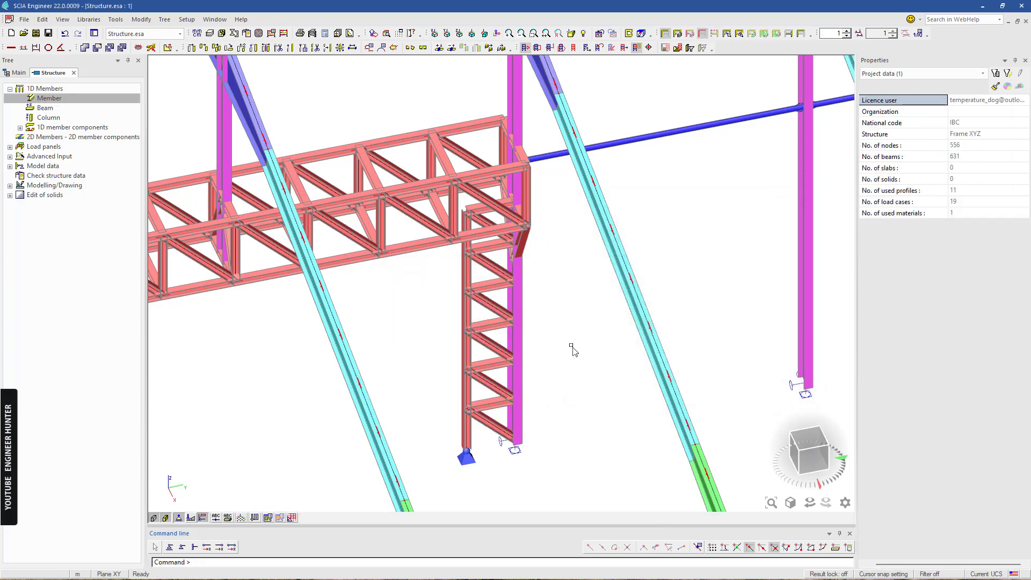
# - Turn on midpoint snapping and copy a lower cross beam between the twin girders from its midpoint to the new column's top node
pyautogui.moveTo(560, 356)
pyautogui.keyDown('ctrl'); pyautogui.mouseDown(button='right')
pyautogui.moveTo(553, 325)
pyautogui.moveTo(575, 347)
pyautogui.moveTo(564, 340)
pyautogui.mouseUp(button='right'); pyautogui.keyUp('ctrl')
pyautogui.scroll(-3, 565, 344)
pyautogui.scroll(4, 533, 264)
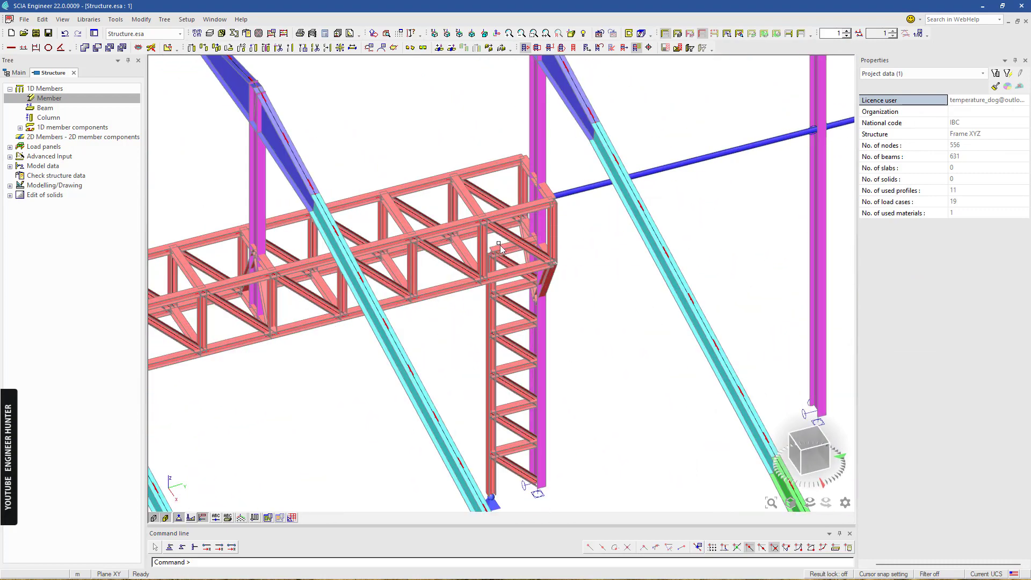
pyautogui.scroll(3, 495, 229)
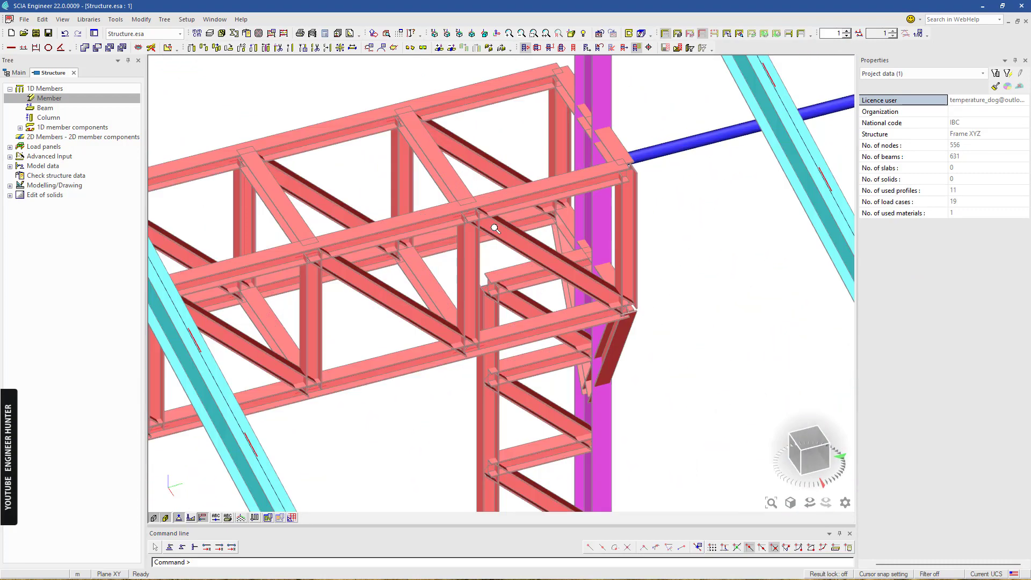
pyautogui.click(436, 275)
pyautogui.keyDown('ctrl'); pyautogui.moveTo(514, 318); pyautogui.dragTo(499, 315, button='right'); pyautogui.keyUp('ctrl')
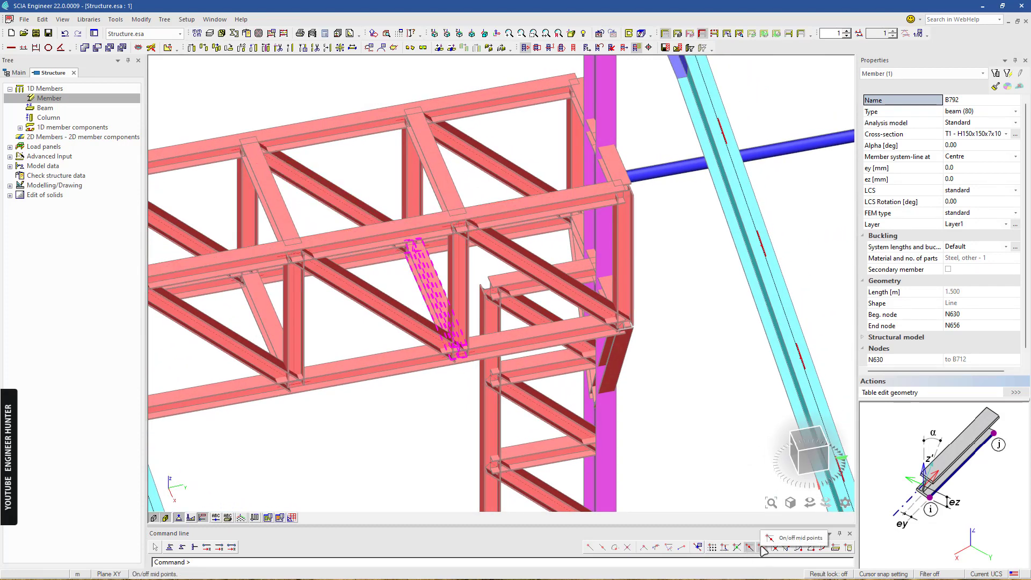
pyautogui.click(762, 548)
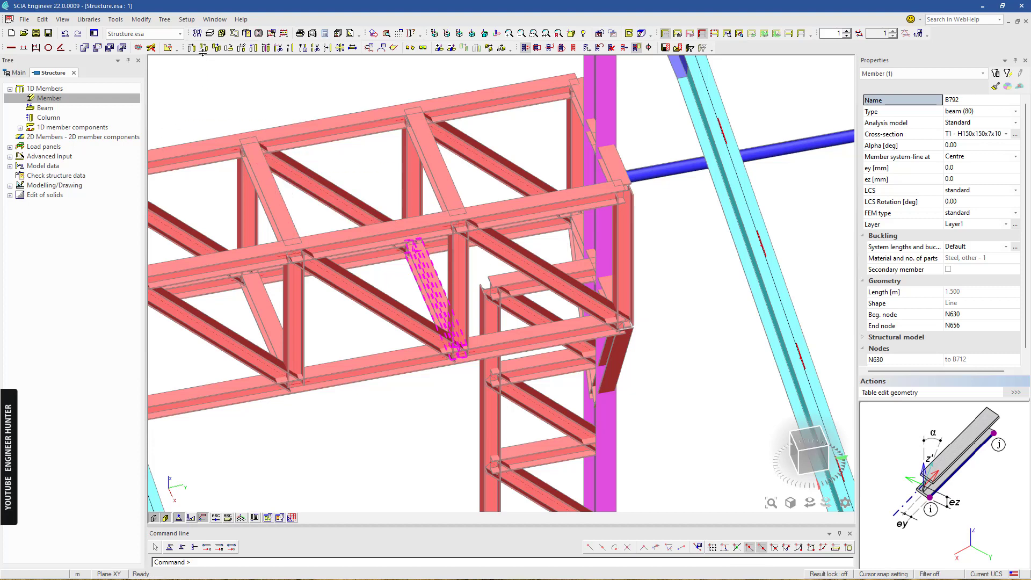
pyautogui.click(203, 49)
pyautogui.click(436, 299)
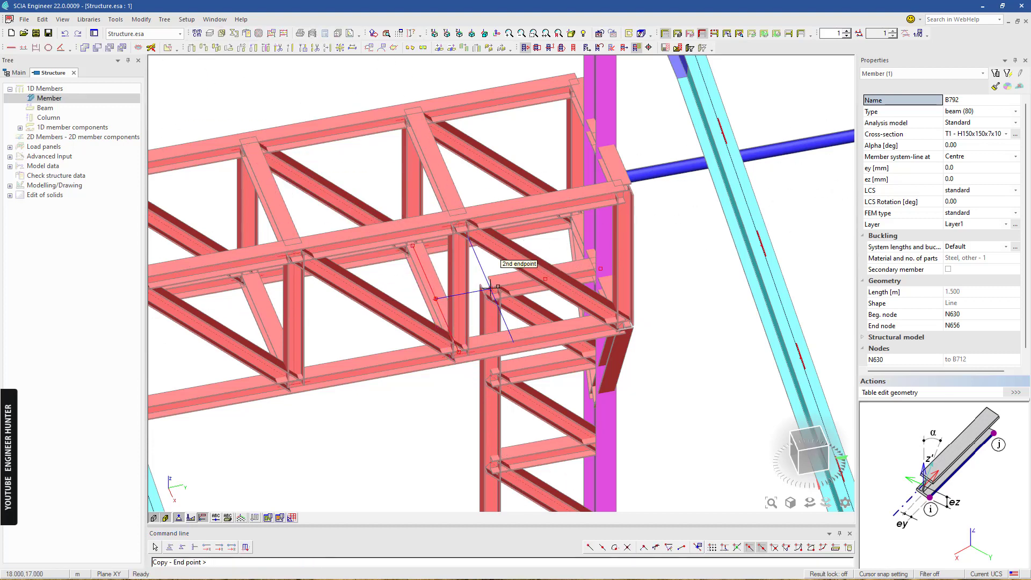
pyautogui.click(491, 288)
pyautogui.press('Escape')
pyautogui.press('Escape')
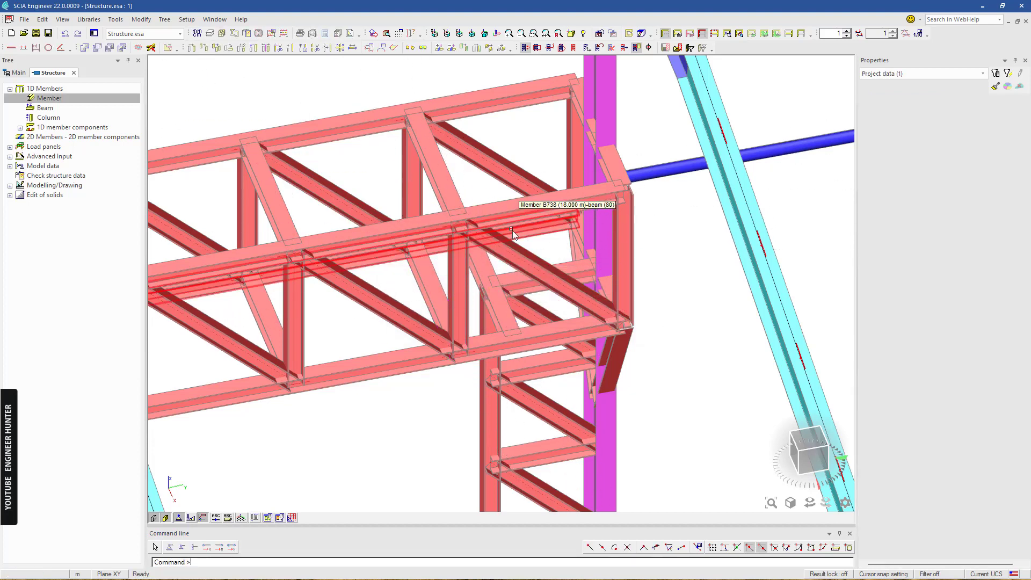
# - Mirror the braced new column, its support, top strut and cross beam about the girders' mid-span cross beam, keeping the original and copying additional data
pyautogui.scroll(-4, 511, 229)
pyautogui.keyDown('ctrl'); pyautogui.moveTo(576, 263); pyautogui.dragTo(573, 260, button='right'); pyautogui.keyUp('ctrl')
pyautogui.click(801, 444)
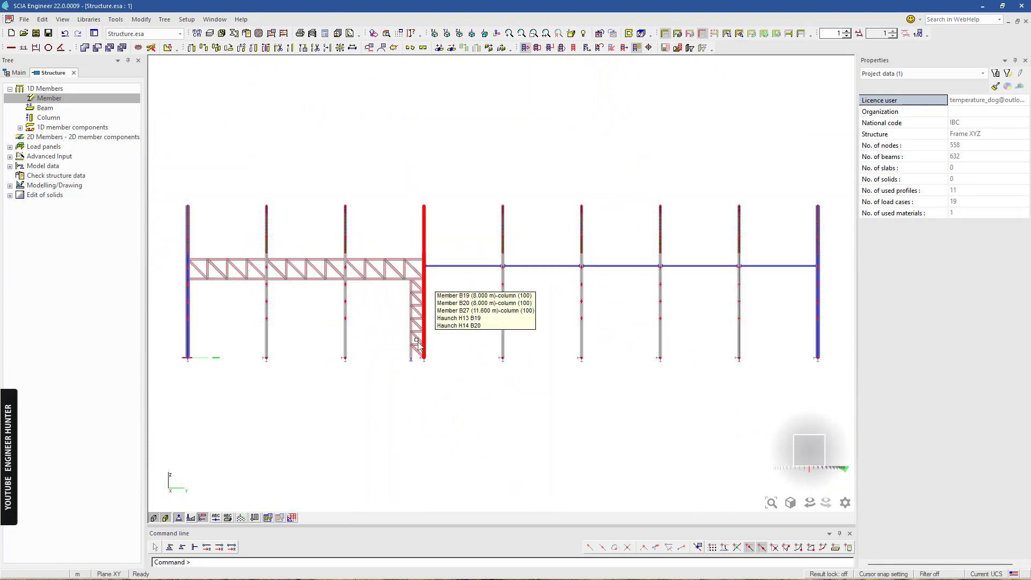
pyautogui.moveTo(398, 223); pyautogui.dragTo(398, 222)
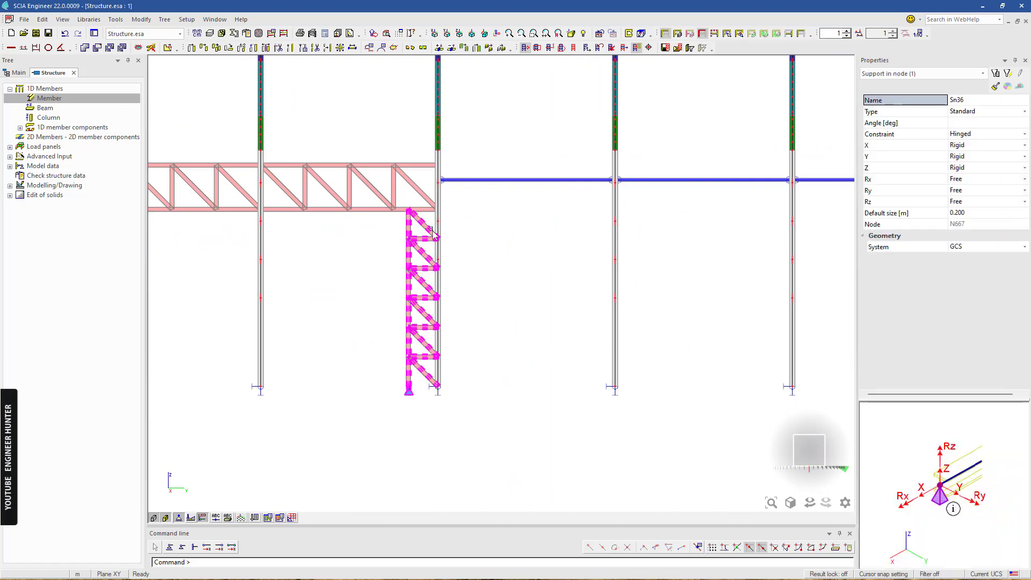
pyautogui.keyDown('ctrl'); pyautogui.moveTo(476, 247); pyautogui.dragTo(492, 281, button='right'); pyautogui.keyUp('ctrl')
pyautogui.scroll(7, 411, 224)
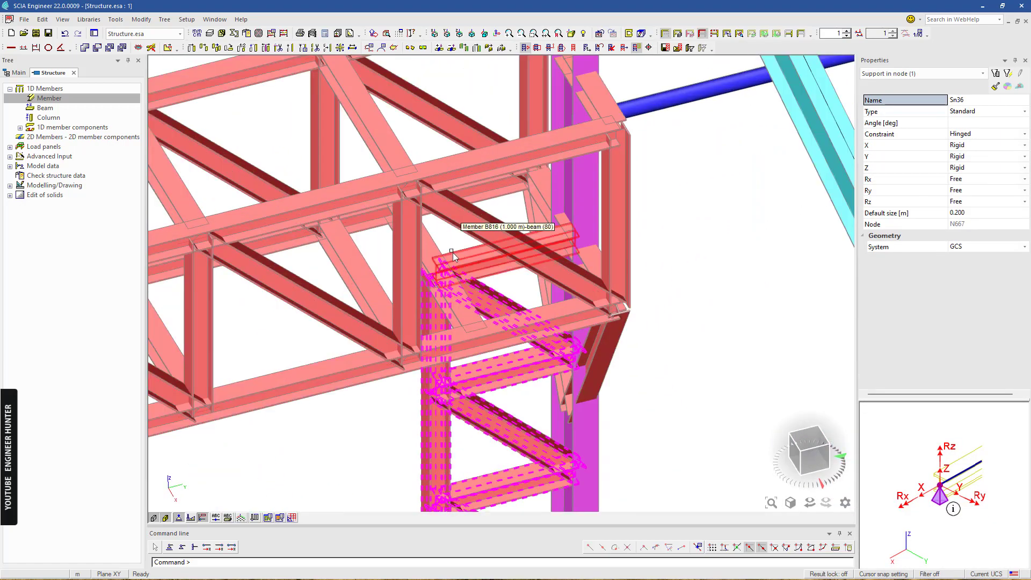
pyautogui.keyDown('ctrl'); pyautogui.moveTo(453, 252); pyautogui.dragTo(447, 236, button='right'); pyautogui.keyUp('ctrl')
pyautogui.click(435, 217)
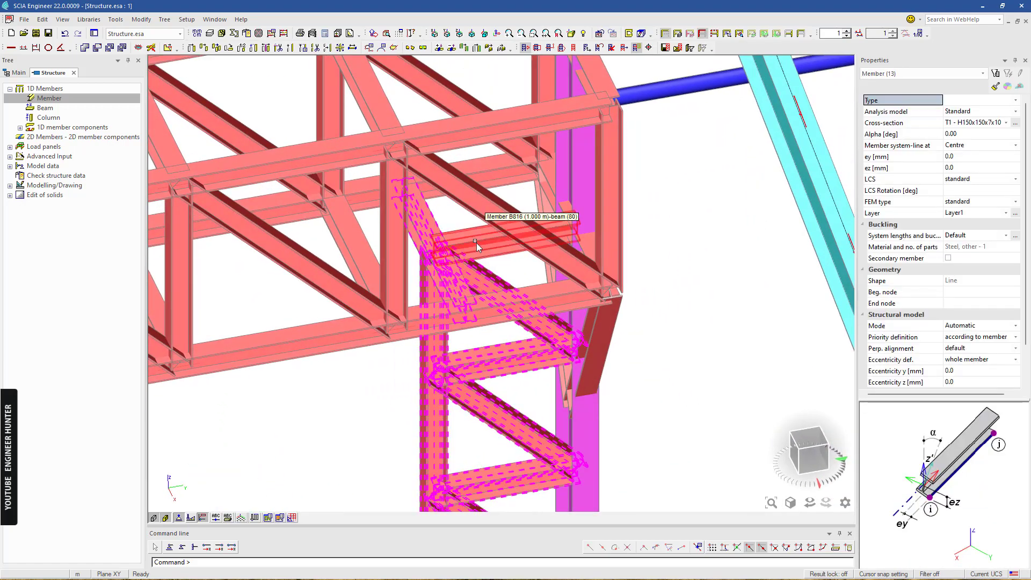
pyautogui.click(475, 242)
pyautogui.scroll(-7, 598, 247)
pyautogui.keyDown('ctrl'); pyautogui.moveTo(618, 312); pyautogui.dragTo(624, 313, button='right'); pyautogui.keyUp('ctrl')
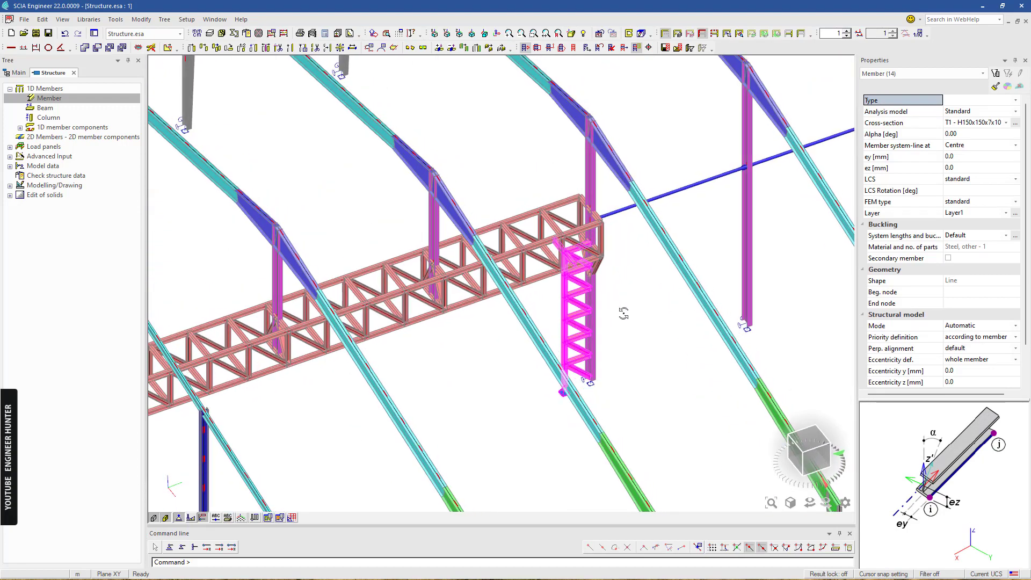
pyautogui.scroll(-3, 625, 293)
pyautogui.scroll(3, 385, 378)
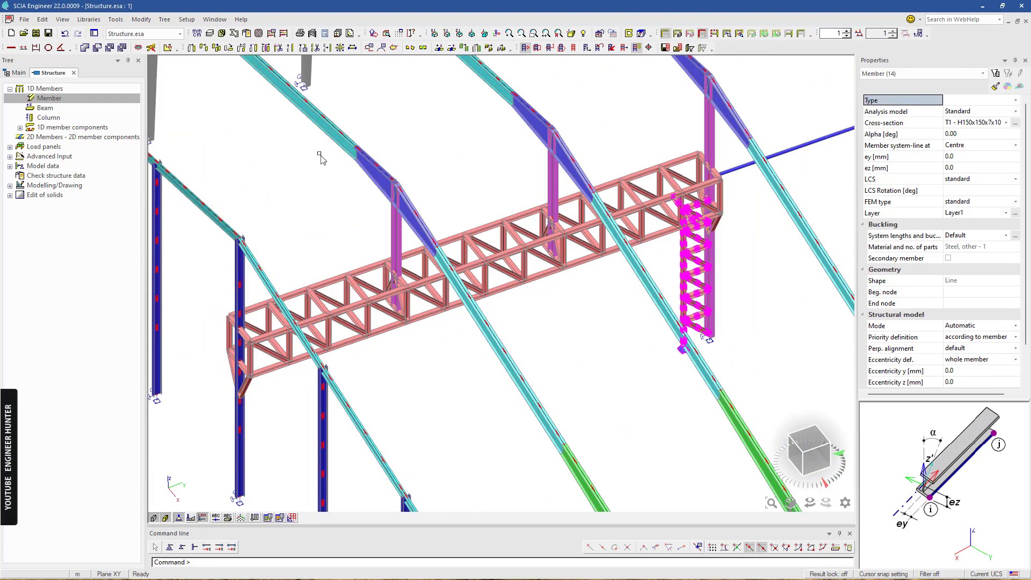
pyautogui.click(266, 47)
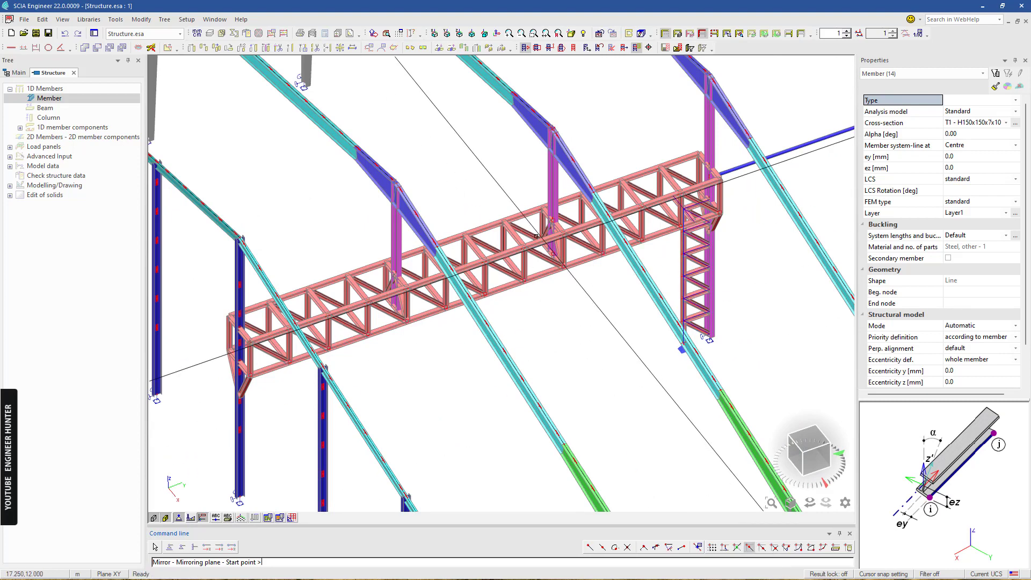
pyautogui.scroll(3, 441, 282)
pyautogui.moveTo(441, 299); pyautogui.dragTo(480, 400, button='middle')
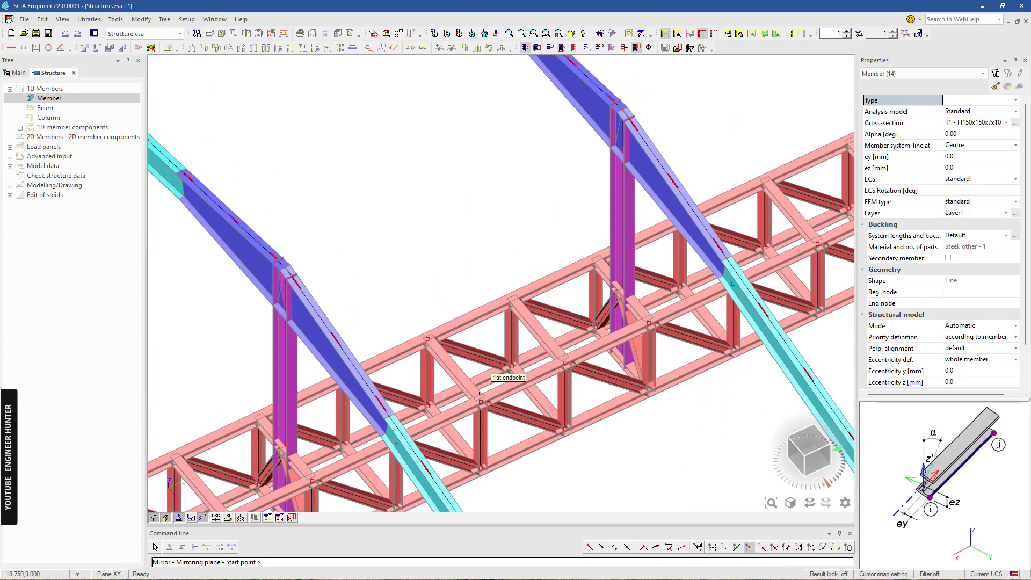
pyautogui.click(478, 404)
pyautogui.scroll(-3, 465, 258)
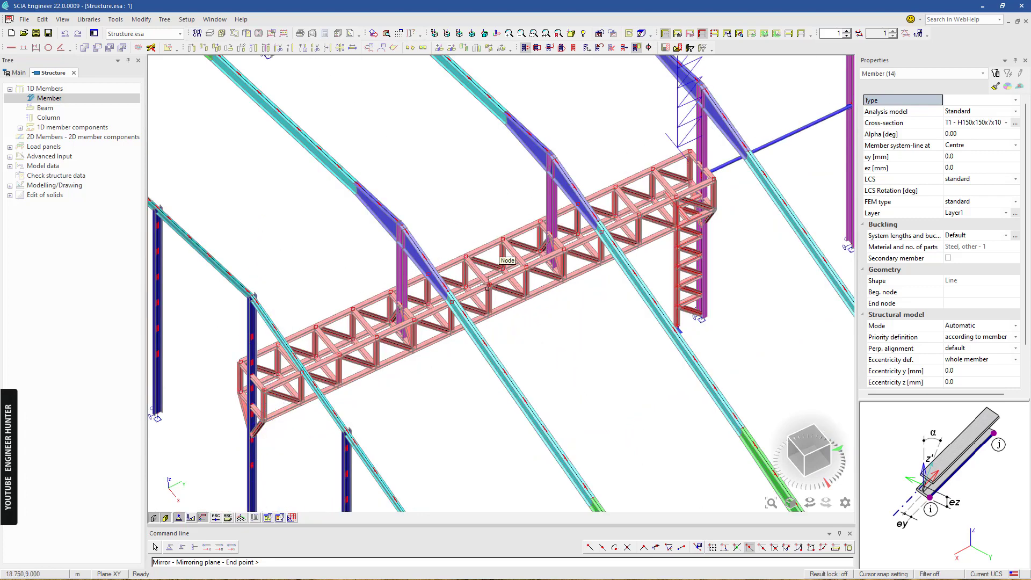
pyautogui.click(465, 257)
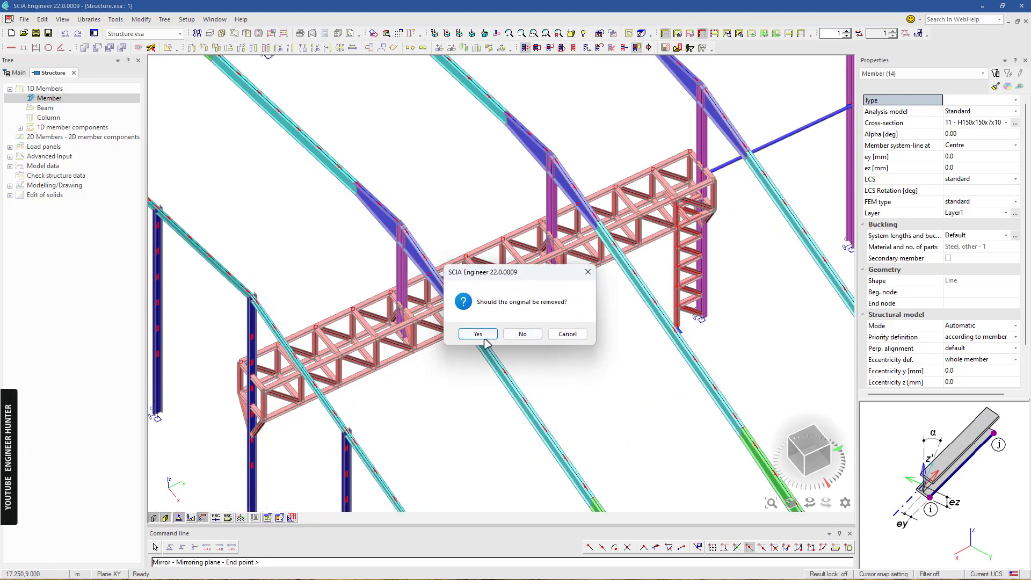
pyautogui.click(523, 334)
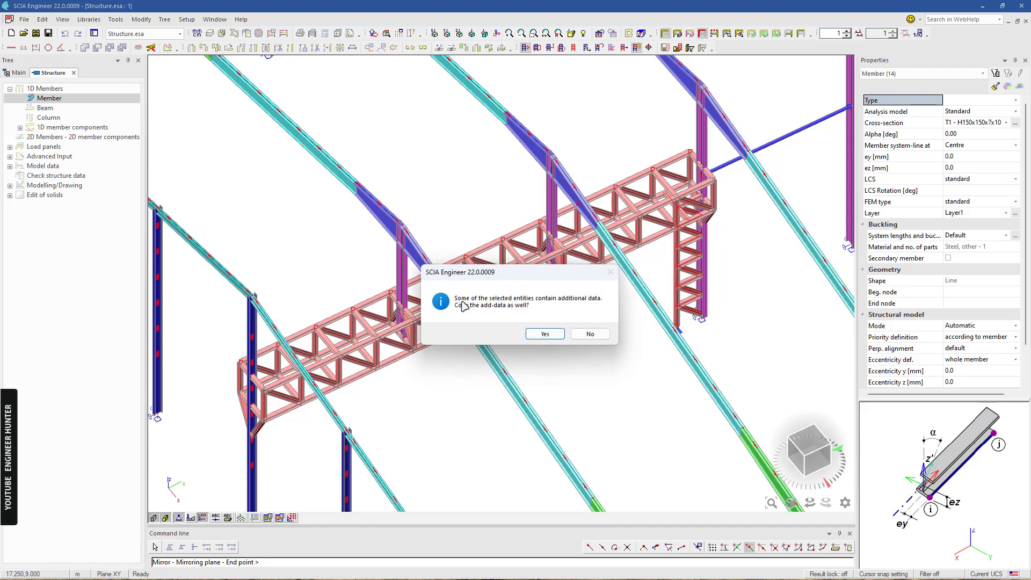
pyautogui.click(544, 335)
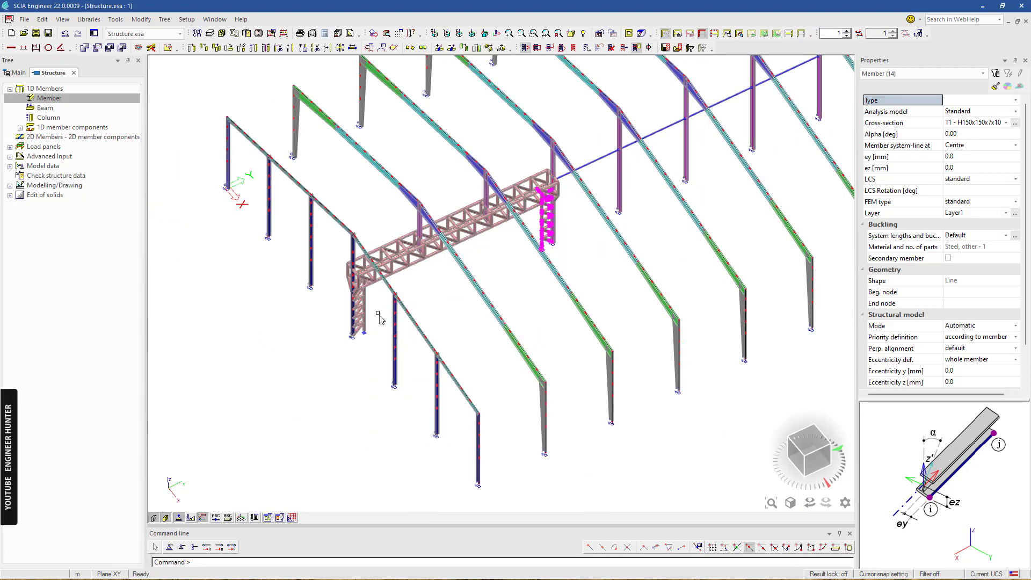
# - Run the linear FE calculation on the structure with both reinforced end supports
pyautogui.scroll(8, 371, 269)
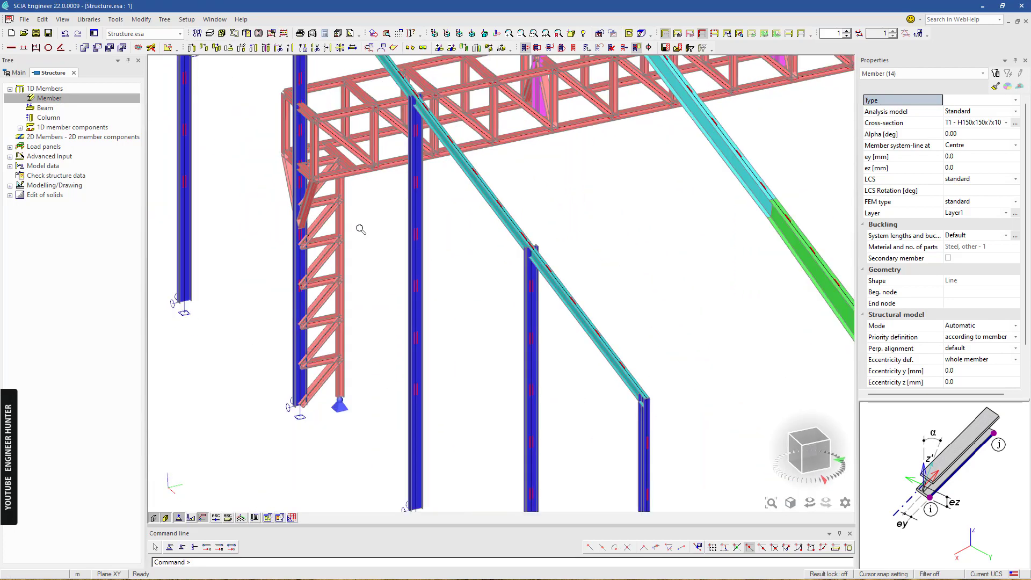
pyautogui.scroll(-3, 361, 229)
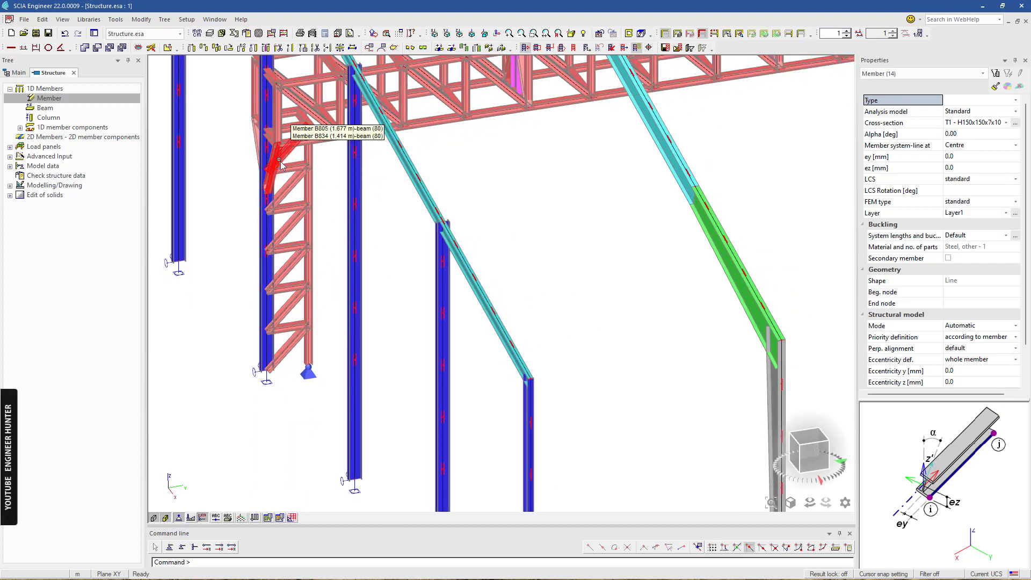
pyautogui.scroll(-3, 306, 172)
pyautogui.scroll(3, 307, 174)
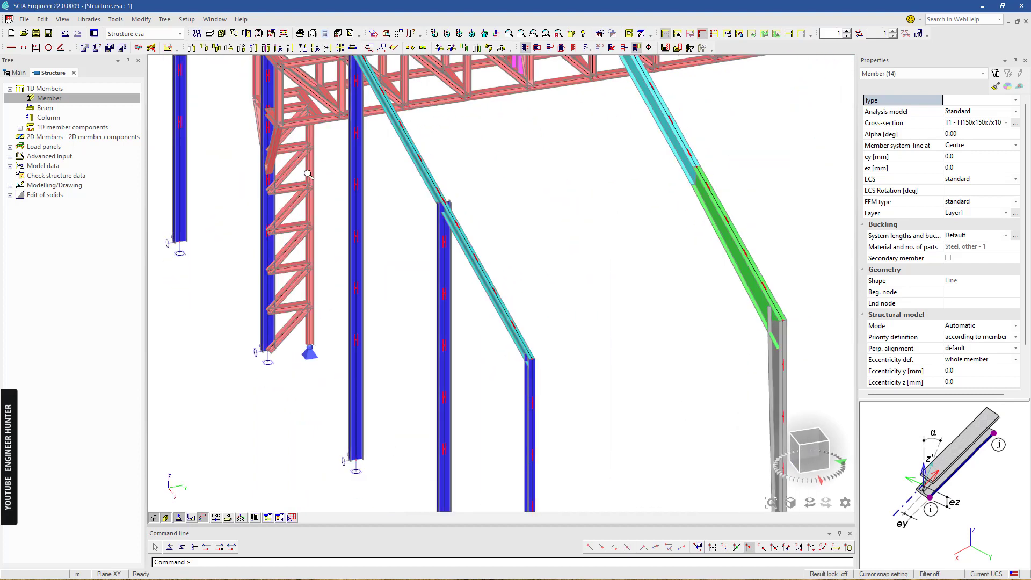
pyautogui.scroll(-4, 308, 174)
pyautogui.click(800, 445)
pyautogui.press('Escape')
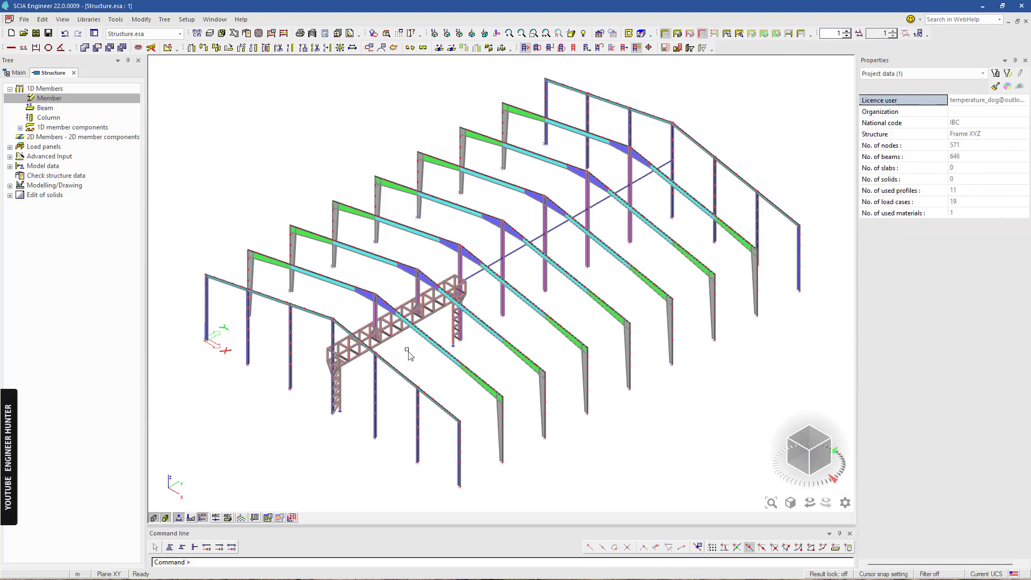
pyautogui.click(284, 34)
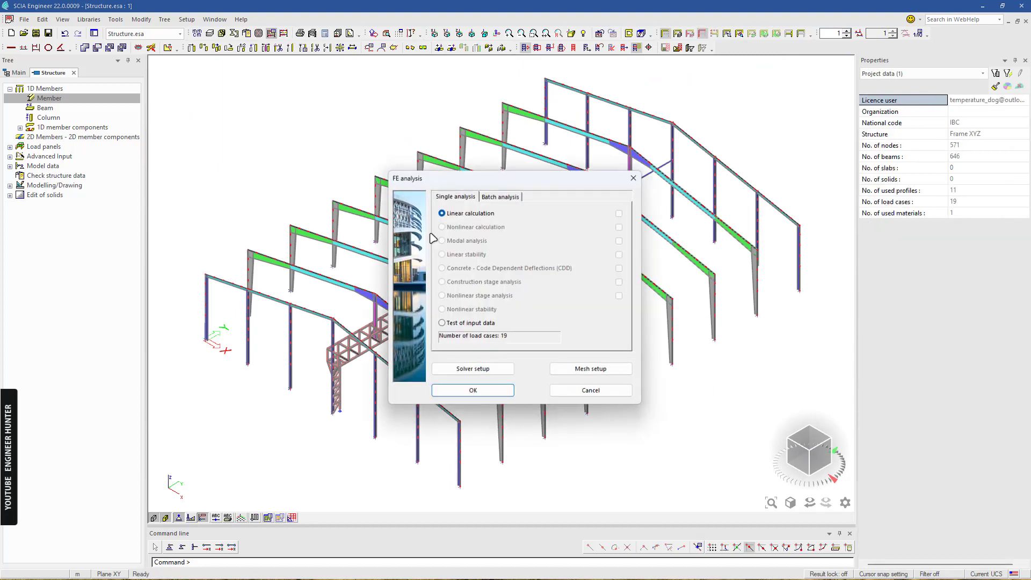
pyautogui.click(471, 392)
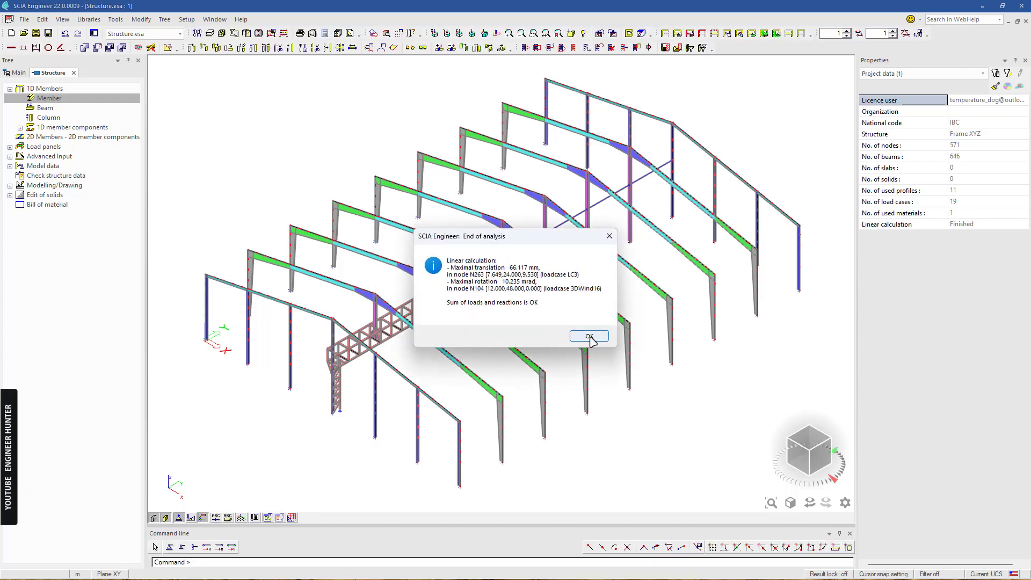
# - Dismiss the analysis report and run the LRFD steel check on all members for the LRFD-Ult (auto) combinations, then clear the selection
pyautogui.click(589, 337)
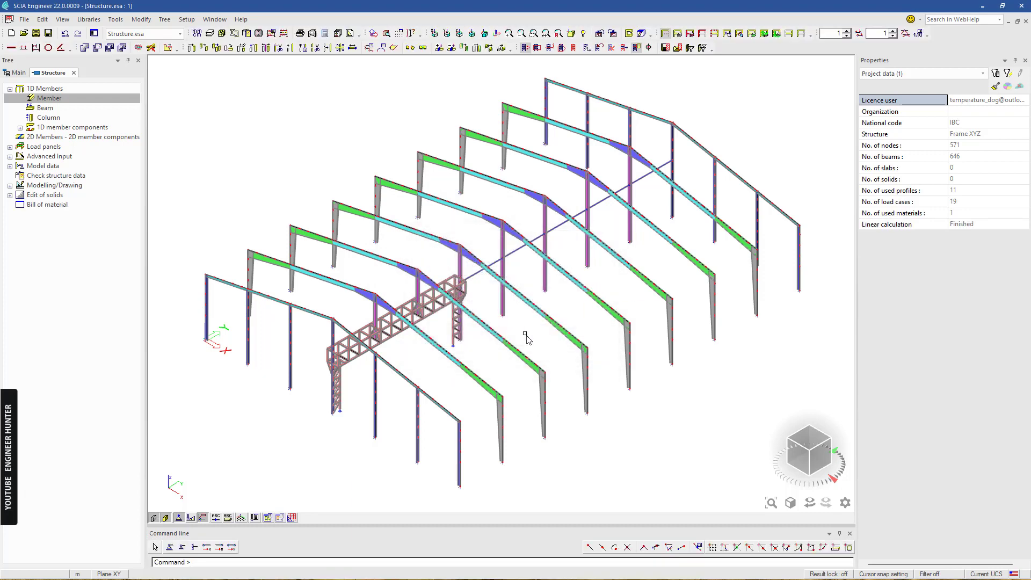
pyautogui.click(74, 73)
pyautogui.click(52, 253)
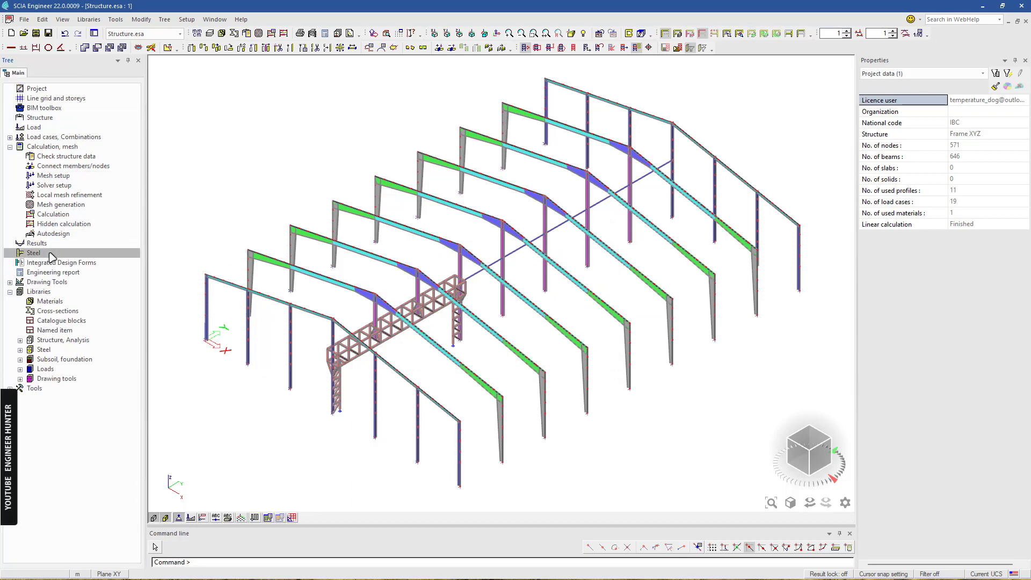
pyautogui.click(63, 157)
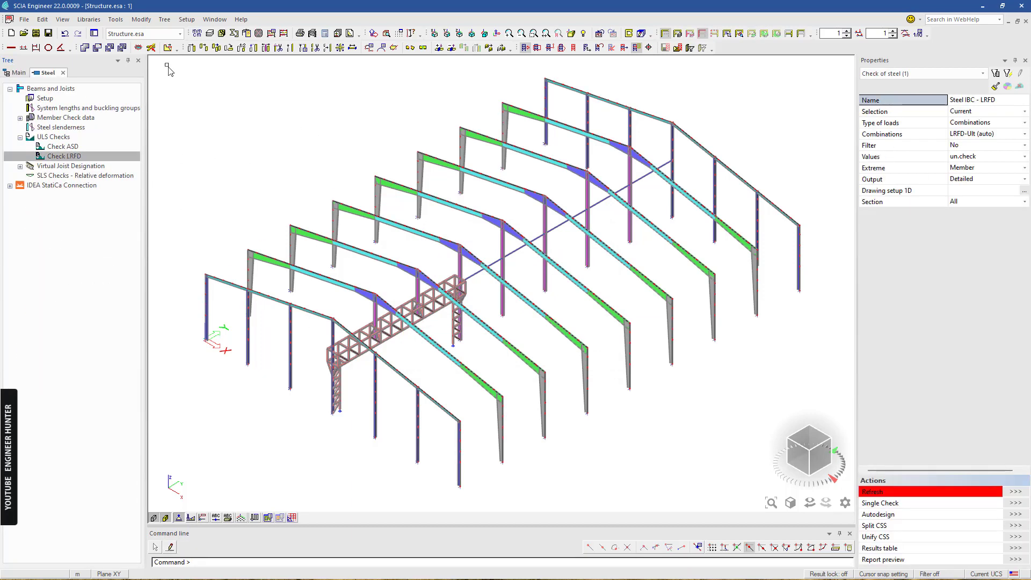
pyautogui.moveTo(168, 70); pyautogui.dragTo(868, 515)
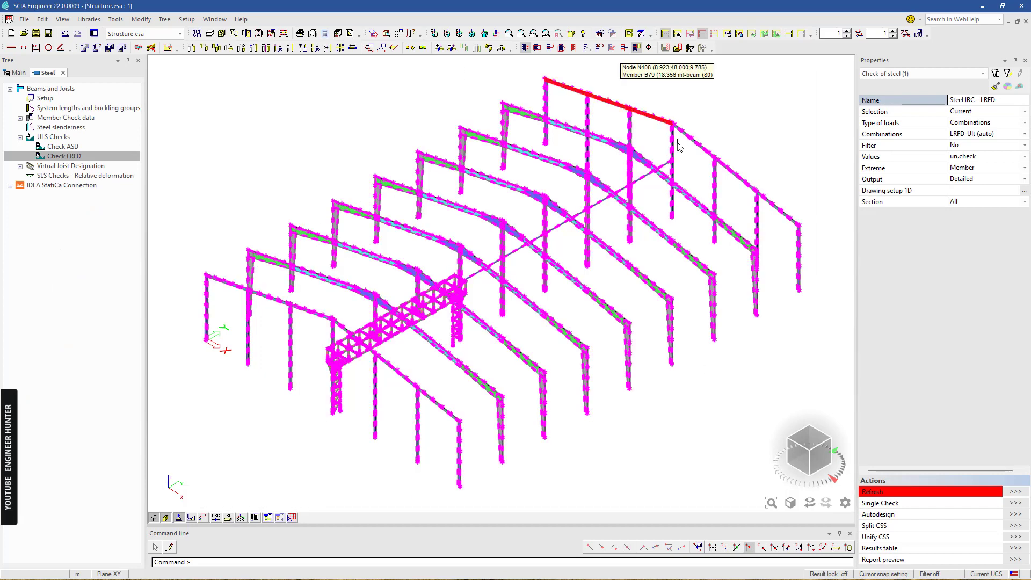
pyautogui.click(933, 495)
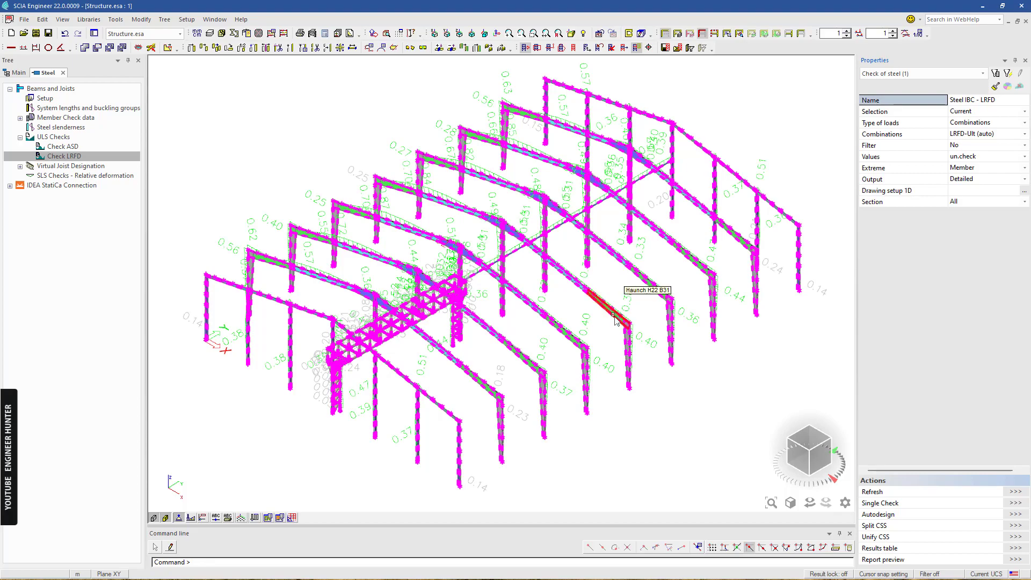
pyautogui.scroll(3, 540, 258)
pyautogui.press('Escape')
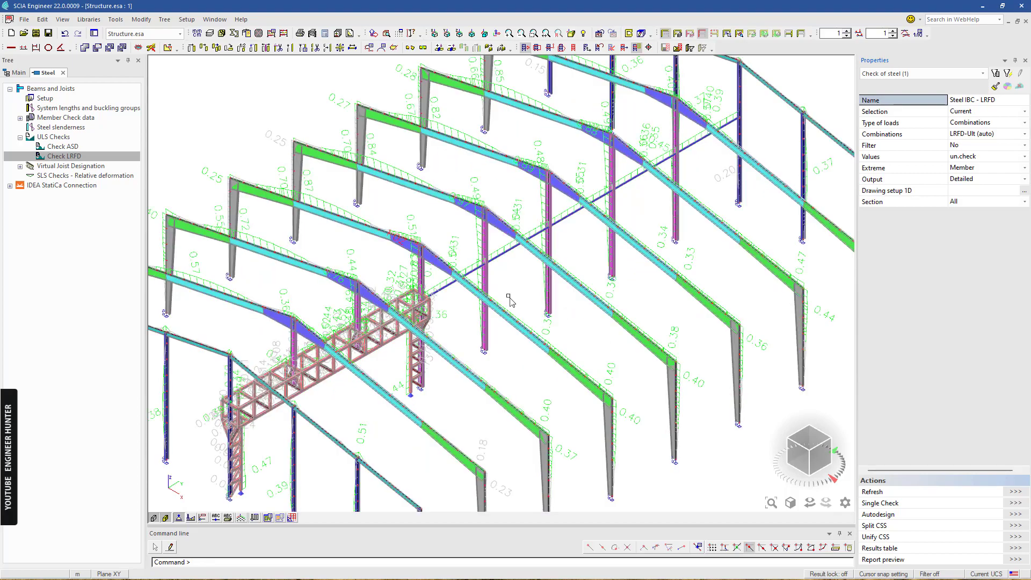
# - Examine the unity check values on the ridge haunches, interior columns and braced girders, switching surface rendering off for readability
pyautogui.scroll(-5, 430, 303)
pyautogui.keyDown('ctrl'); pyautogui.moveTo(444, 334); pyautogui.dragTo(468, 333, button='right'); pyautogui.keyUp('ctrl')
pyautogui.scroll(4, 457, 298)
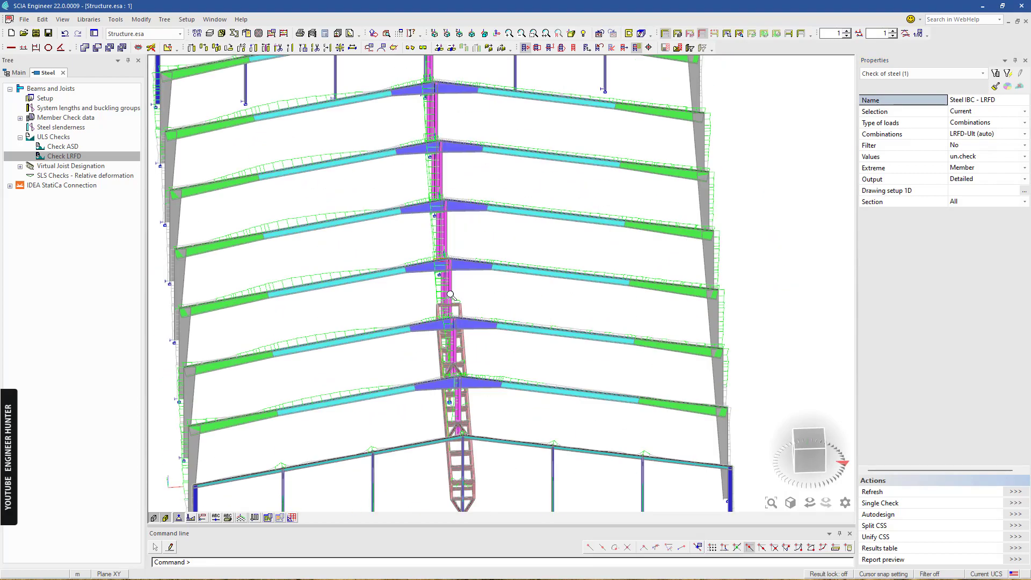
pyautogui.keyDown('ctrl'); pyautogui.moveTo(457, 298); pyautogui.dragTo(498, 310, button='right'); pyautogui.keyUp('ctrl')
pyautogui.scroll(5, 489, 261)
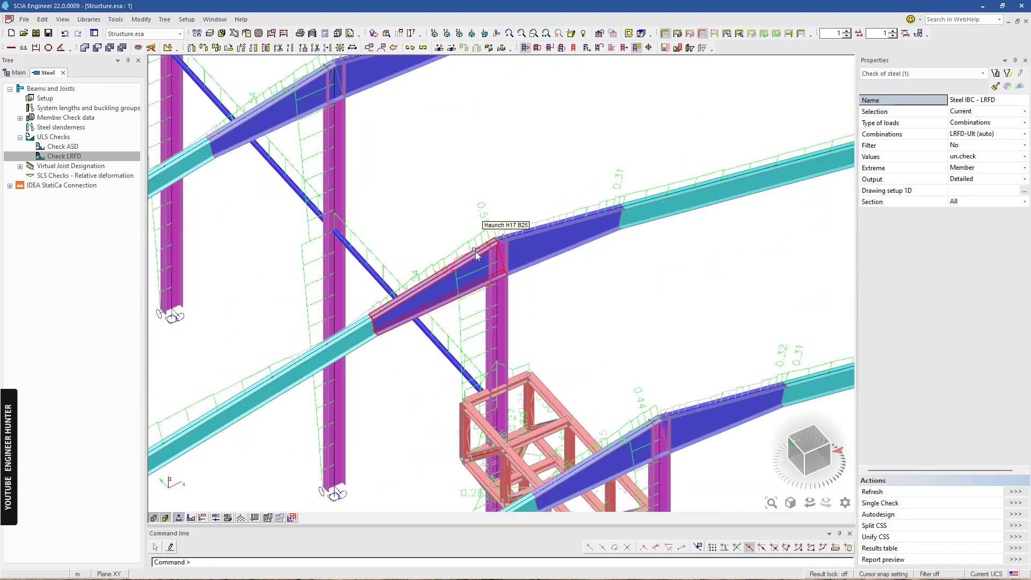
pyautogui.click(154, 519)
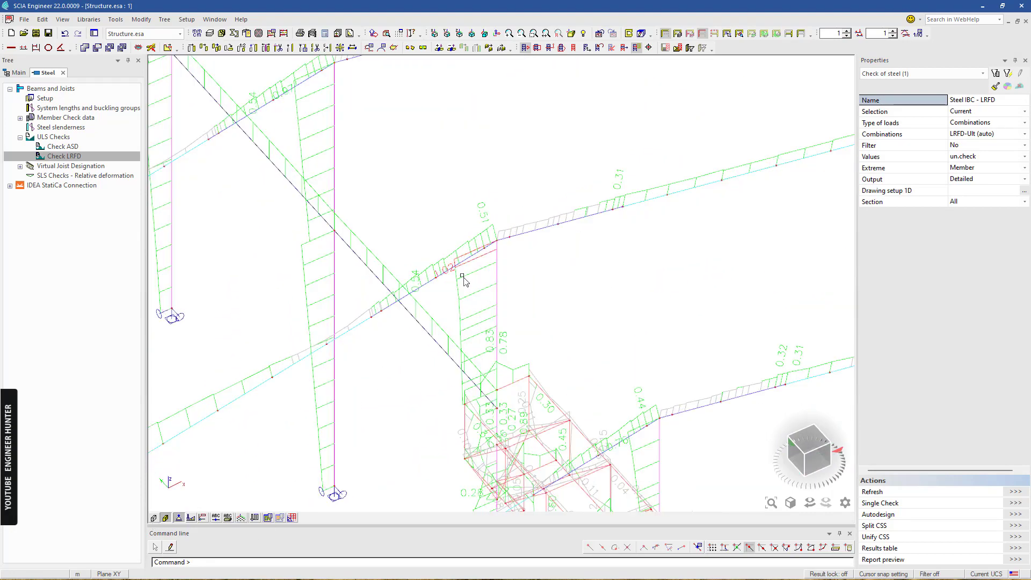
pyautogui.scroll(-2, 476, 257)
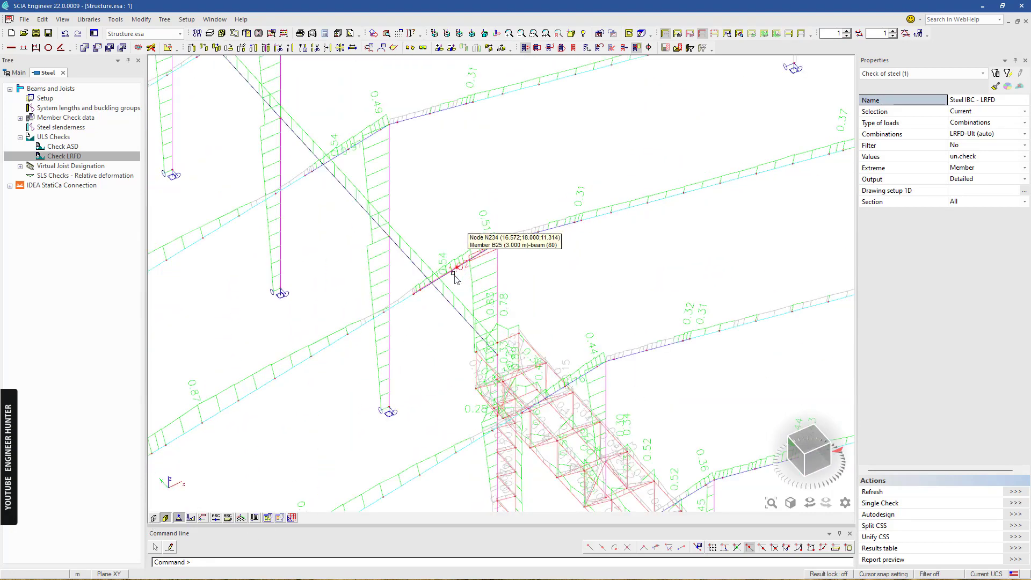
pyautogui.scroll(3, 464, 269)
pyautogui.scroll(-5, 472, 217)
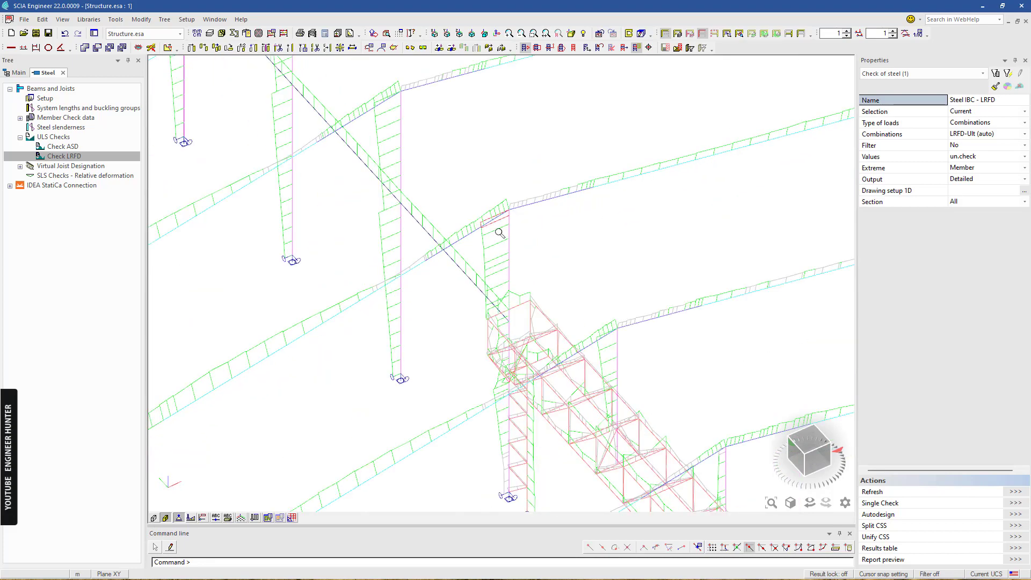
pyautogui.keyDown('ctrl'); pyautogui.moveTo(653, 430); pyautogui.dragTo(601, 360, button='right'); pyautogui.keyUp('ctrl')
pyautogui.scroll(-3, 578, 274)
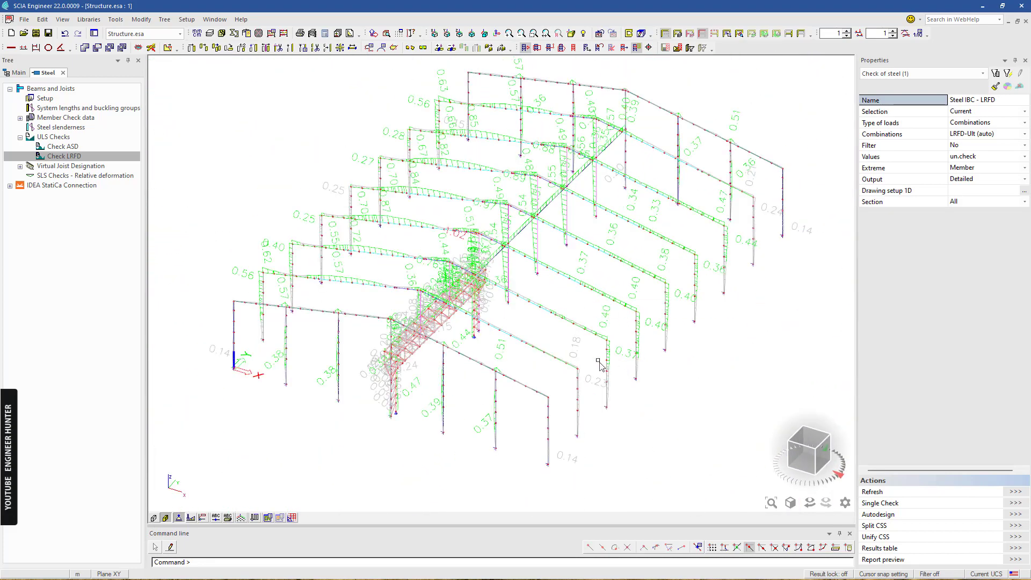
pyautogui.click(815, 449)
pyautogui.scroll(2, 407, 372)
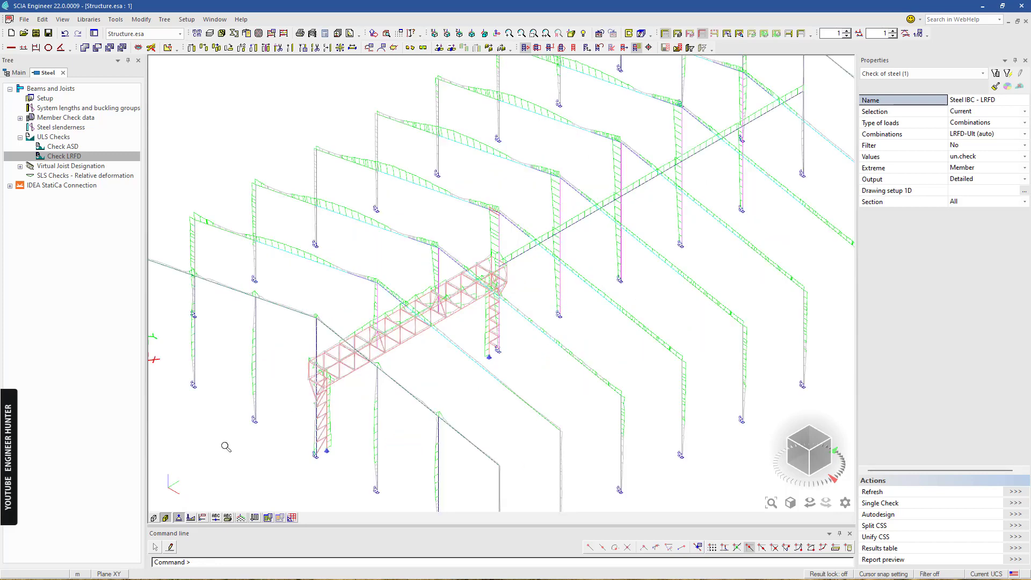
pyautogui.scroll(-3, 444, 320)
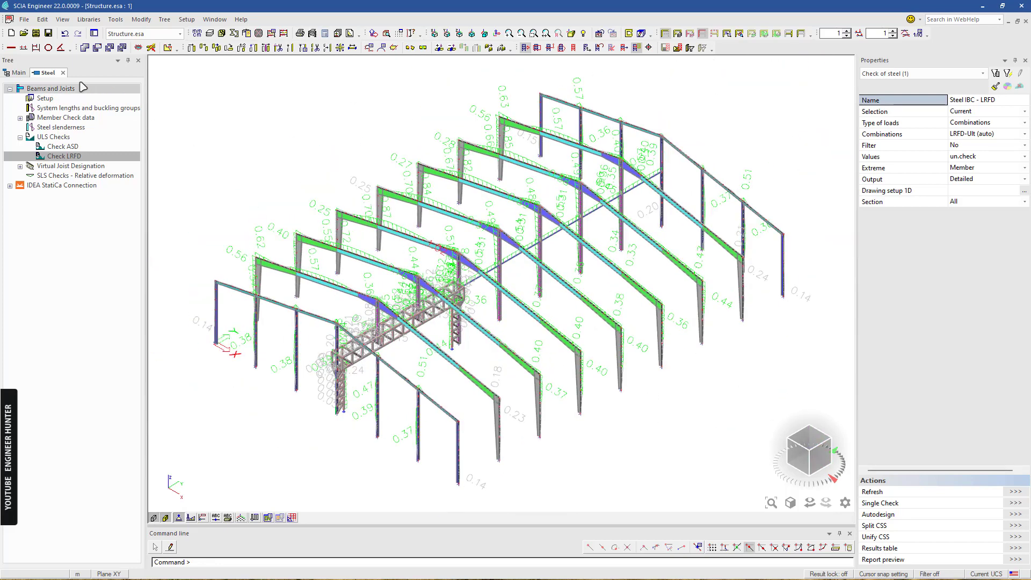
# - Close the steel check and examine the braced twin girders and their reinforced end supports from several angles
pyautogui.click(62, 73)
pyautogui.scroll(2, 372, 368)
pyautogui.scroll(2, 428, 356)
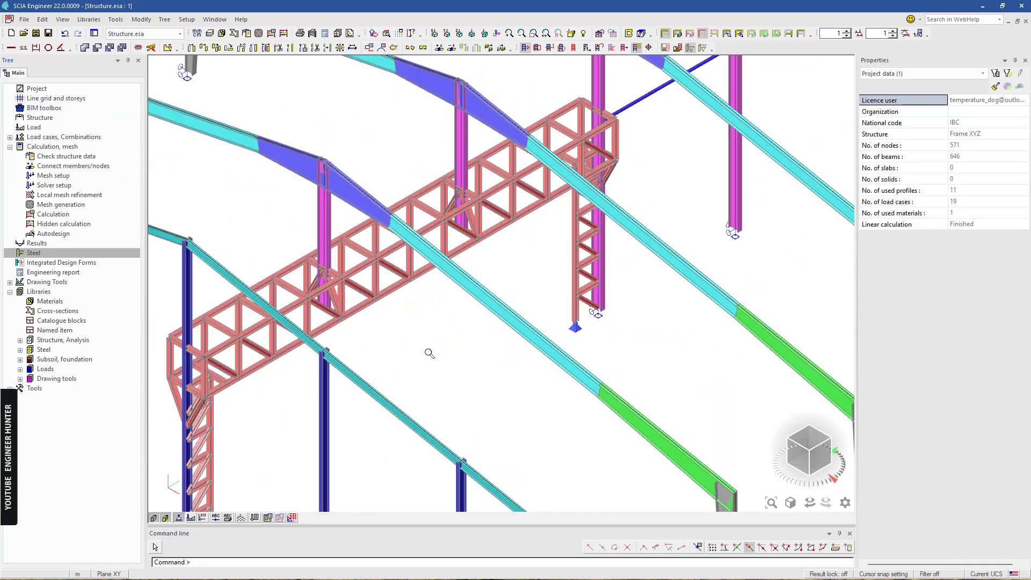
pyautogui.scroll(-1, 520, 353)
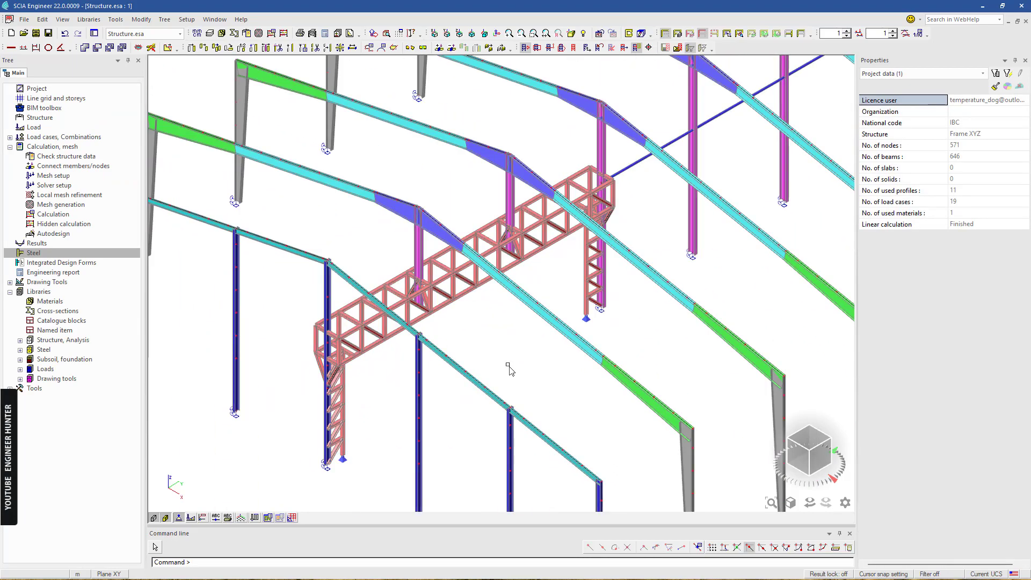
pyautogui.scroll(-2, 463, 359)
pyautogui.moveTo(505, 378)
pyautogui.keyDown('ctrl'); pyautogui.mouseDown(button='right')
pyautogui.moveTo(517, 385)
pyautogui.moveTo(494, 378)
pyautogui.moveTo(505, 384)
pyautogui.mouseUp(button='right'); pyautogui.keyUp('ctrl')
pyautogui.scroll(2, 404, 301)
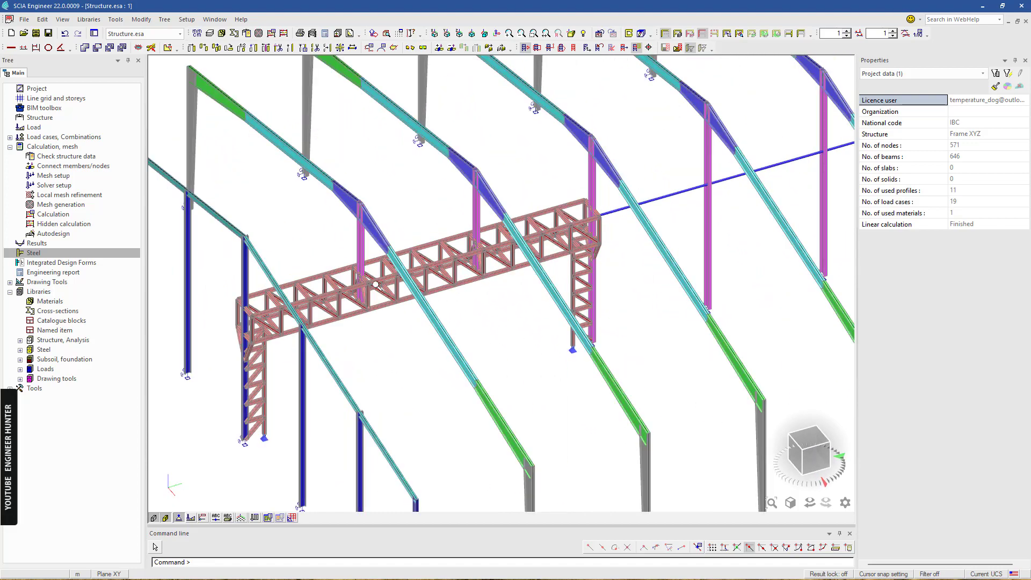
pyautogui.scroll(-3, 405, 301)
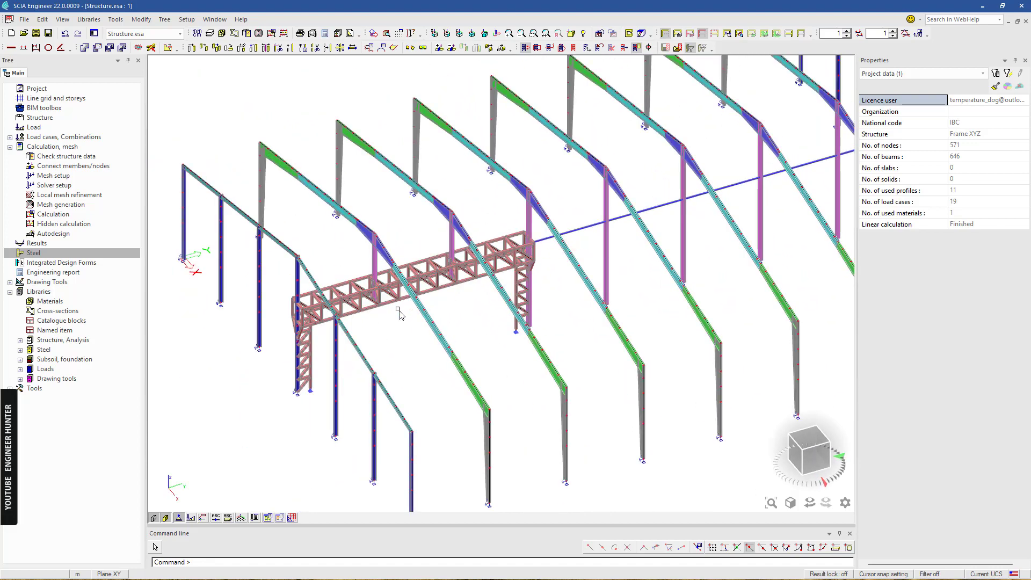
pyautogui.keyDown('ctrl'); pyautogui.moveTo(405, 372); pyautogui.dragTo(416, 376, button='right'); pyautogui.keyUp('ctrl')
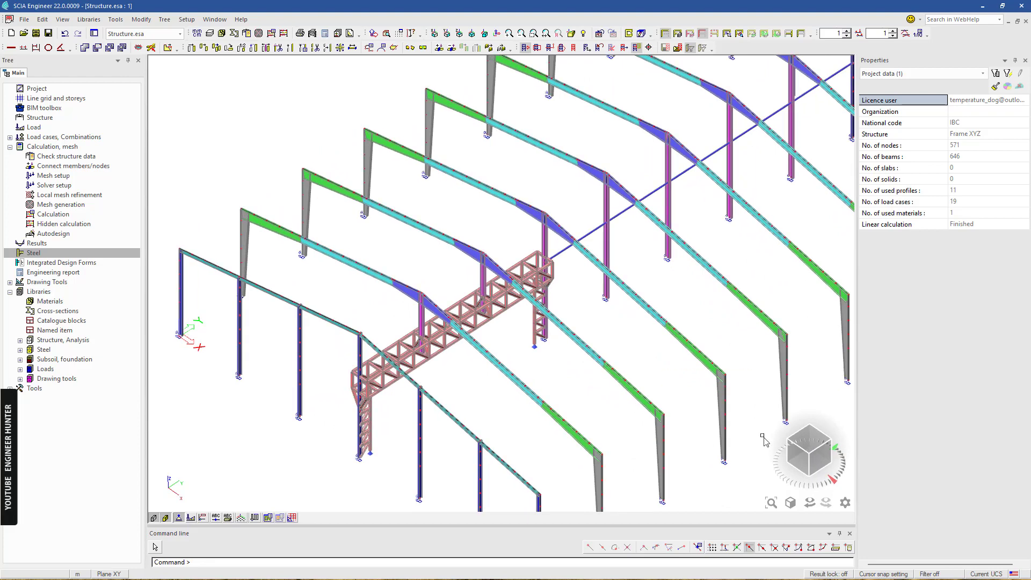
pyautogui.click(808, 456)
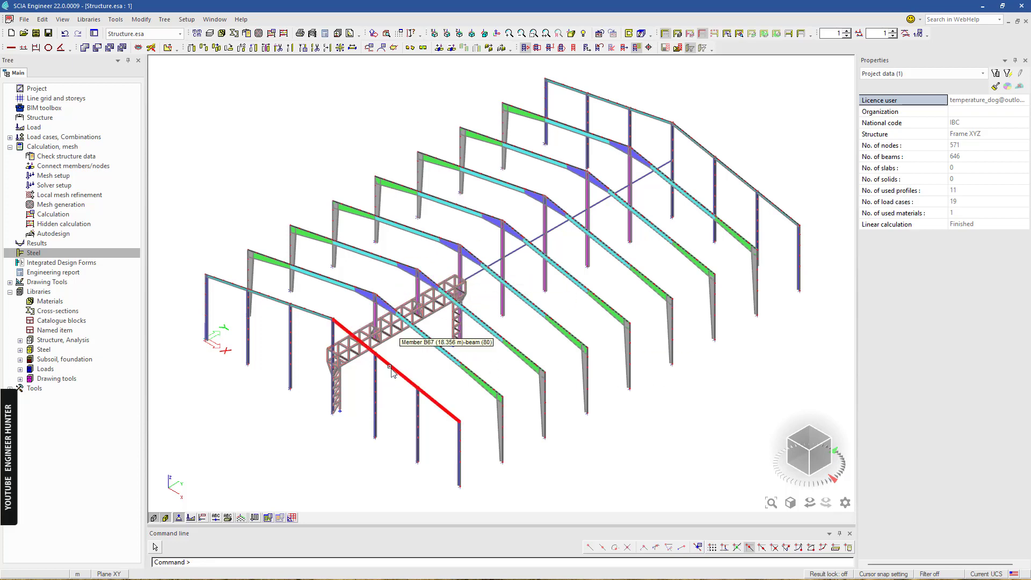
pyautogui.scroll(3, 463, 348)
pyautogui.moveTo(446, 358); pyautogui.dragTo(506, 339, button='middle')
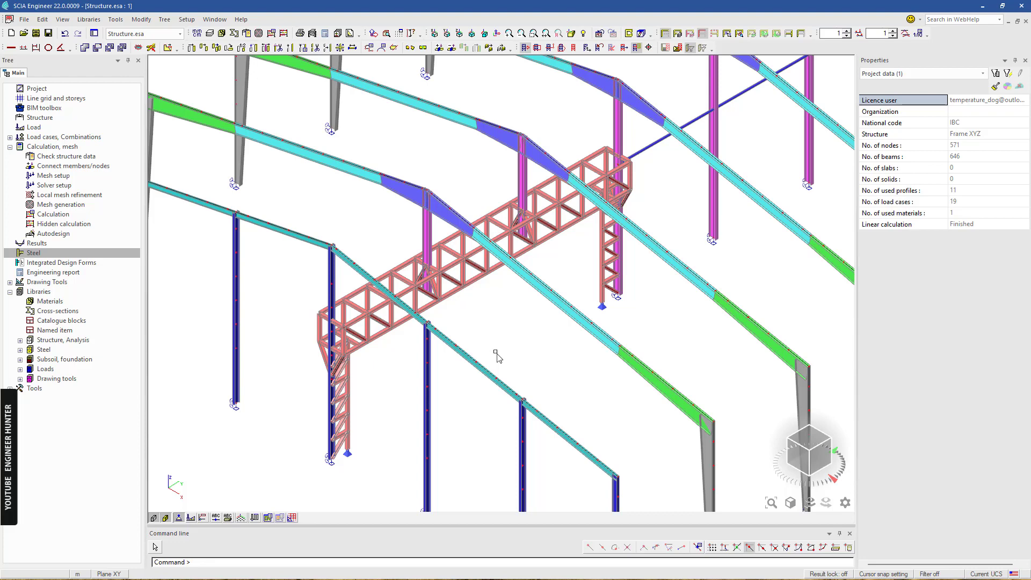
pyautogui.scroll(-5, 323, 309)
pyautogui.scroll(3, 318, 249)
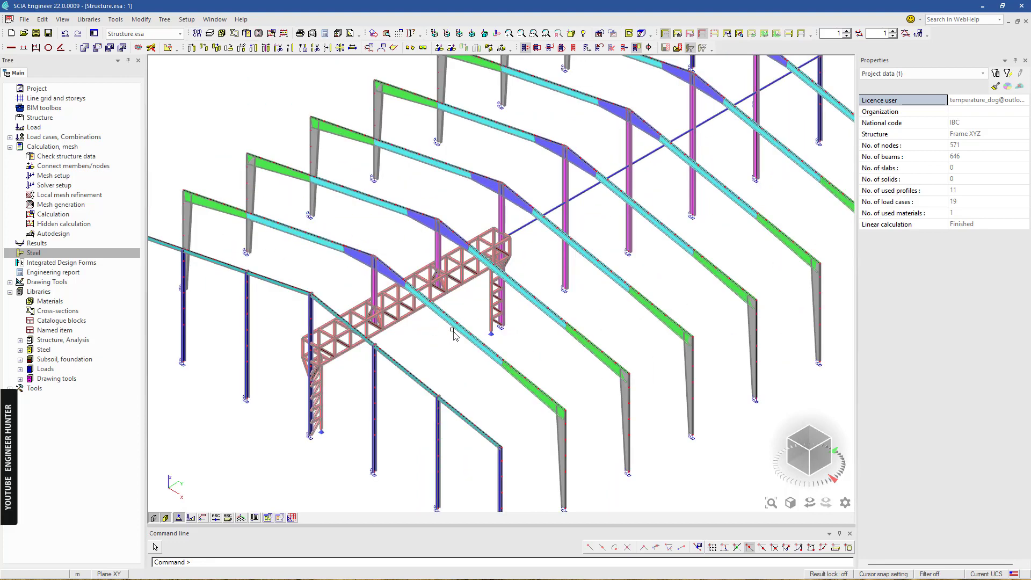
pyautogui.scroll(2, 404, 329)
# - Select a lower and an upper chord of the braced girders to review their member properties, then deselect them
pyautogui.click(402, 290)
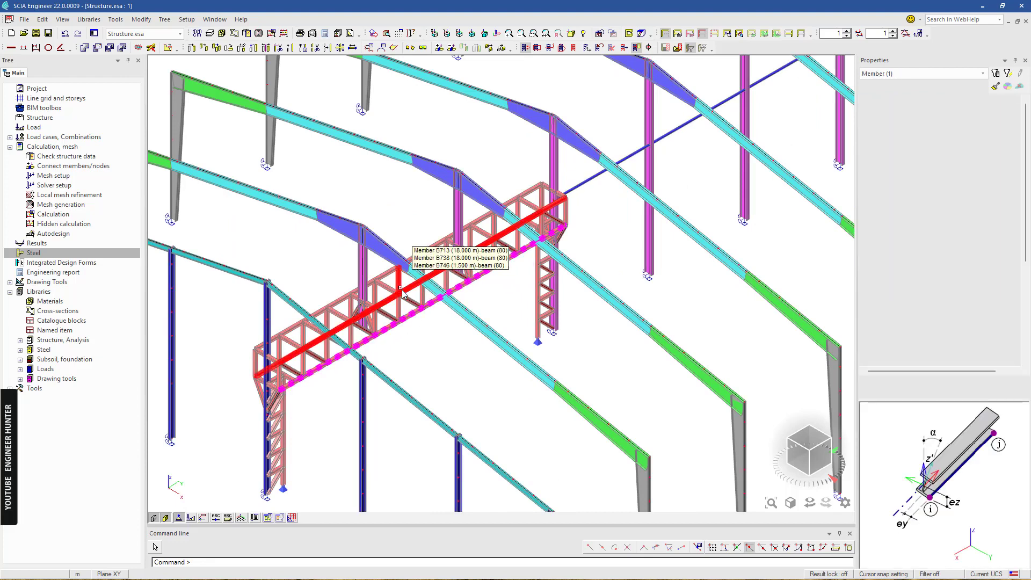
pyautogui.click(386, 276)
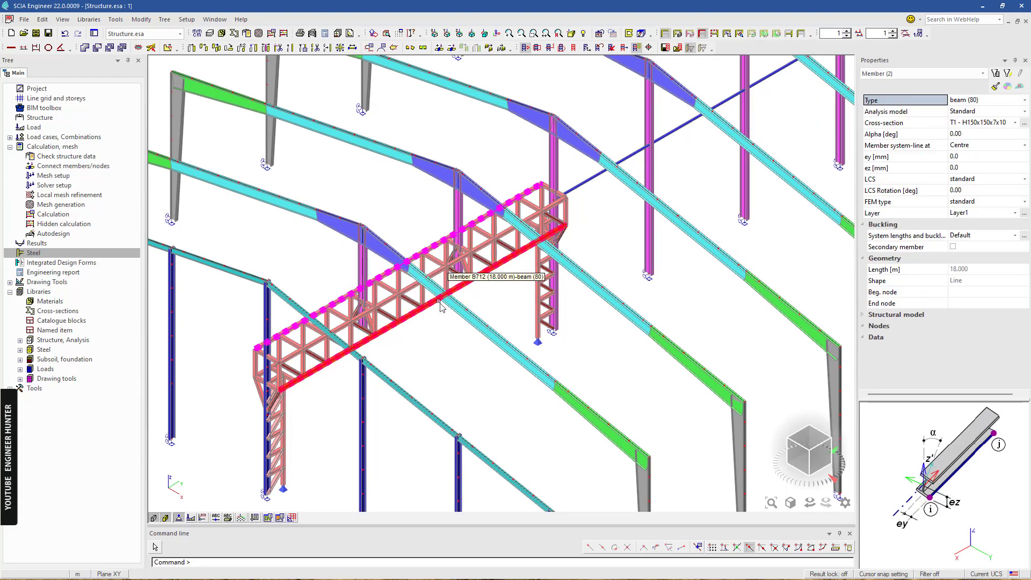
pyautogui.scroll(-2, 453, 309)
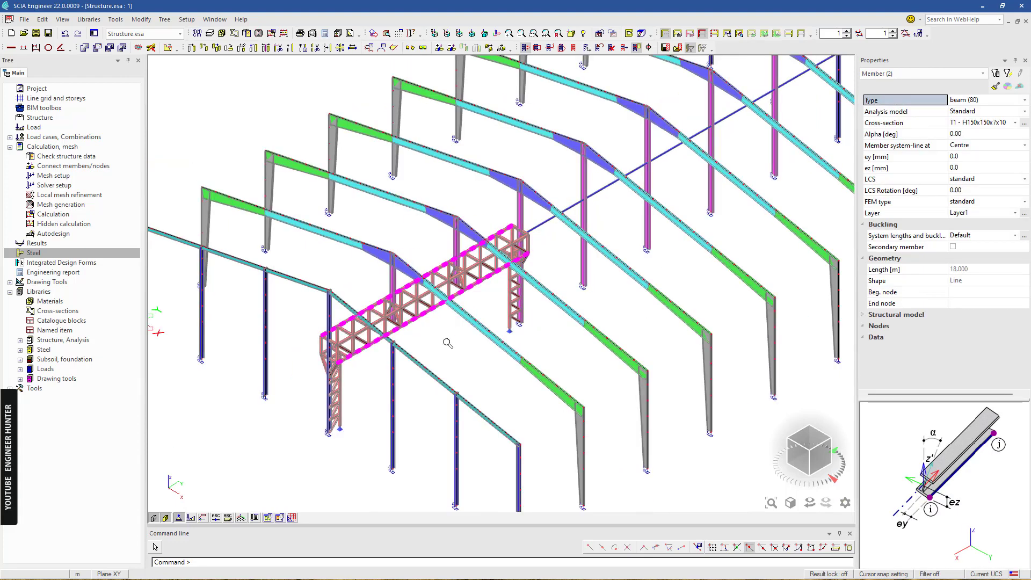
pyautogui.press('Escape')
# - Inspect the base node and support of the new second columns at both ends of the braced girders
pyautogui.scroll(-2, 442, 350)
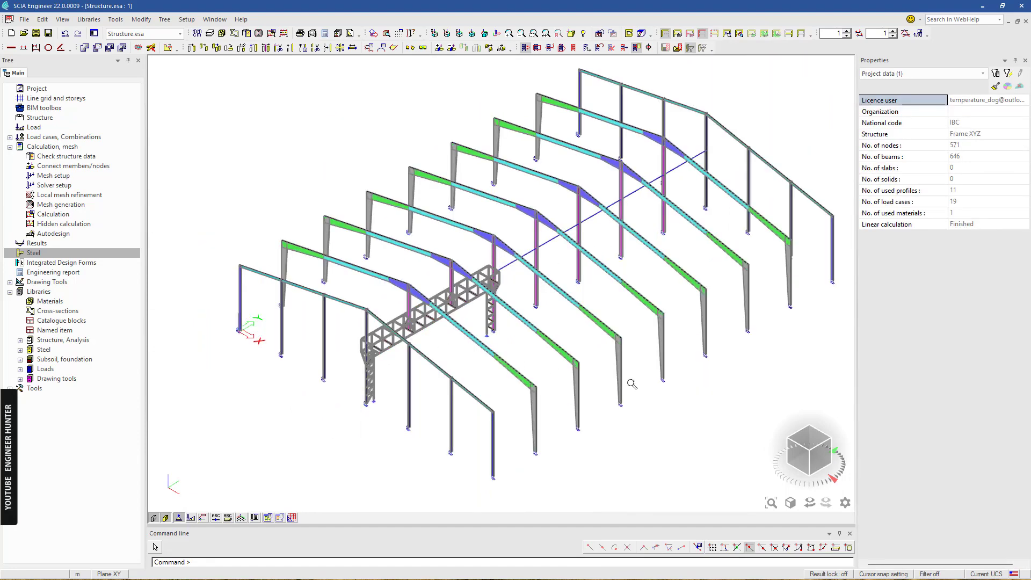
pyautogui.keyDown('ctrl'); pyautogui.moveTo(654, 421); pyautogui.dragTo(664, 416, button='right'); pyautogui.keyUp('ctrl')
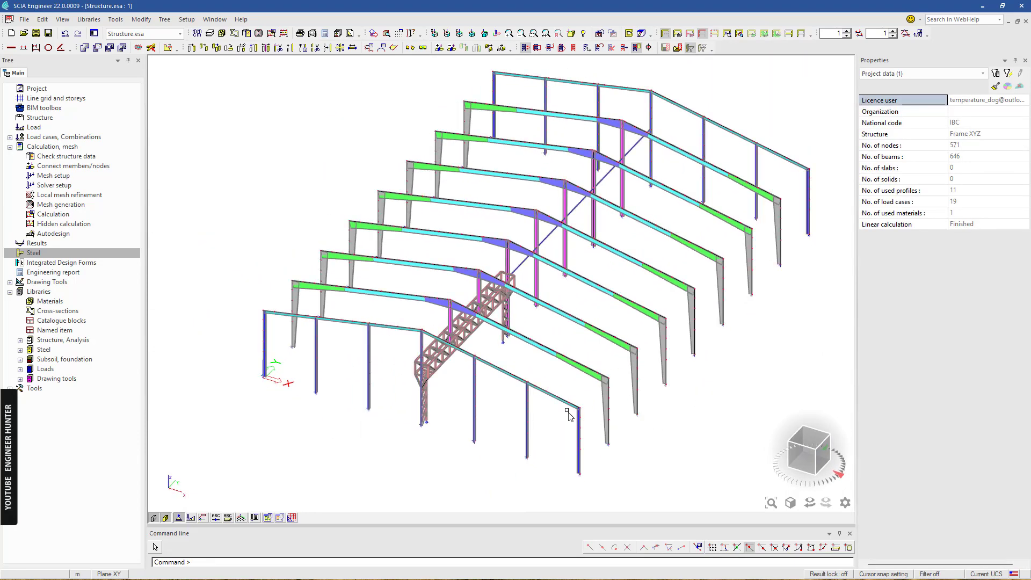
pyautogui.keyDown('ctrl'); pyautogui.moveTo(569, 416); pyautogui.dragTo(468, 376, button='right'); pyautogui.keyUp('ctrl')
pyautogui.scroll(8, 461, 336)
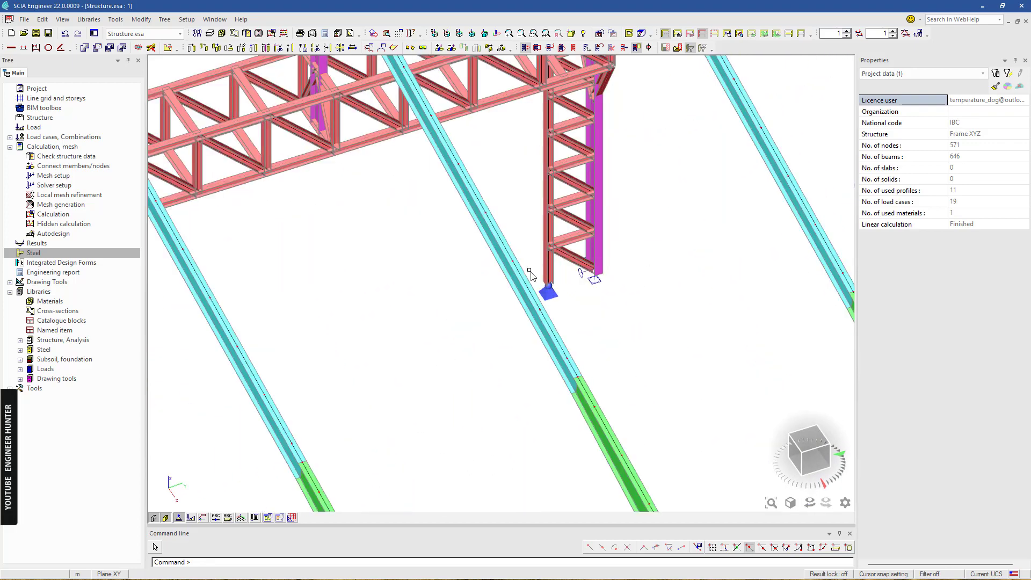
pyautogui.scroll(1, 530, 275)
pyautogui.click(570, 299)
pyautogui.scroll(-3, 652, 288)
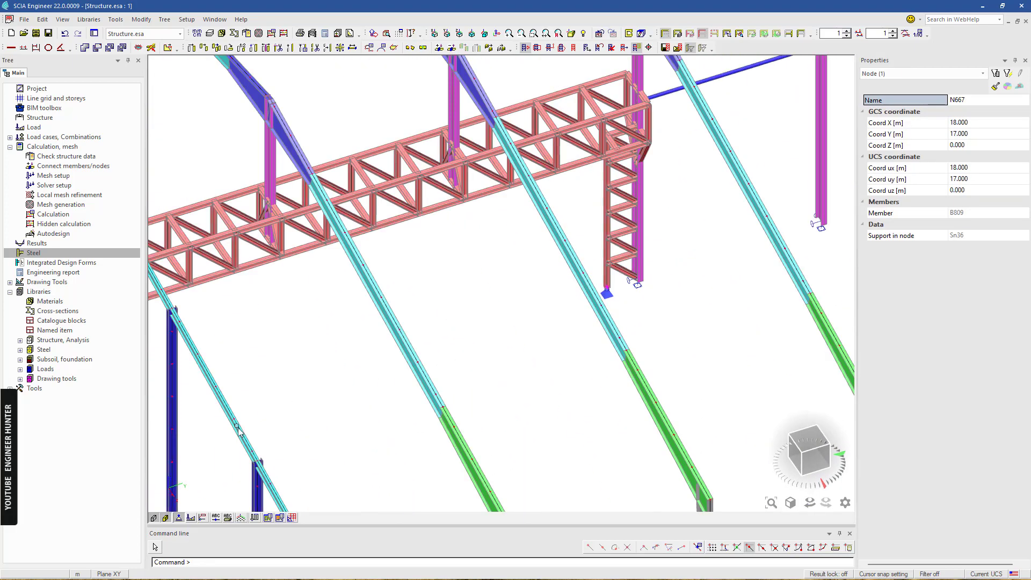
pyautogui.moveTo(237, 426); pyautogui.dragTo(576, 313, button='middle')
pyautogui.scroll(3, 434, 321)
pyautogui.click(499, 368)
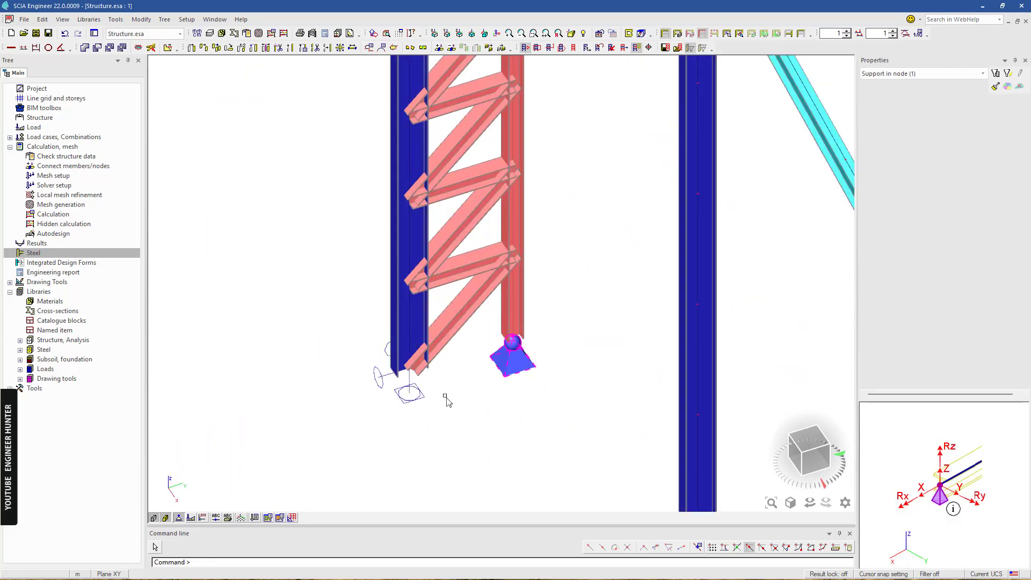
pyautogui.scroll(-3, 424, 388)
pyautogui.press('Escape')
pyautogui.scroll(-2, 339, 368)
pyautogui.scroll(1, 577, 323)
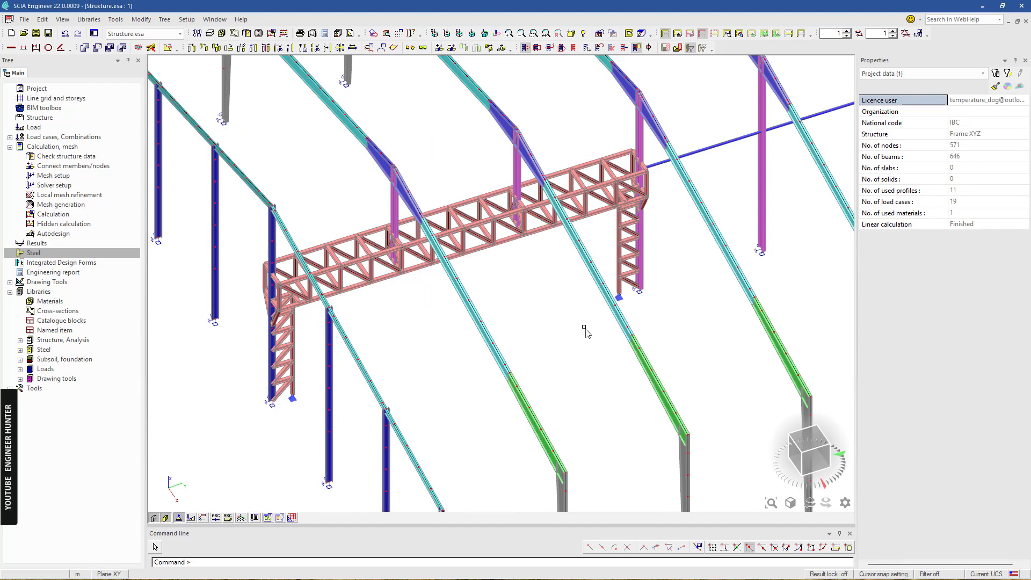
pyautogui.scroll(-3, 579, 326)
pyautogui.scroll(-1, 459, 376)
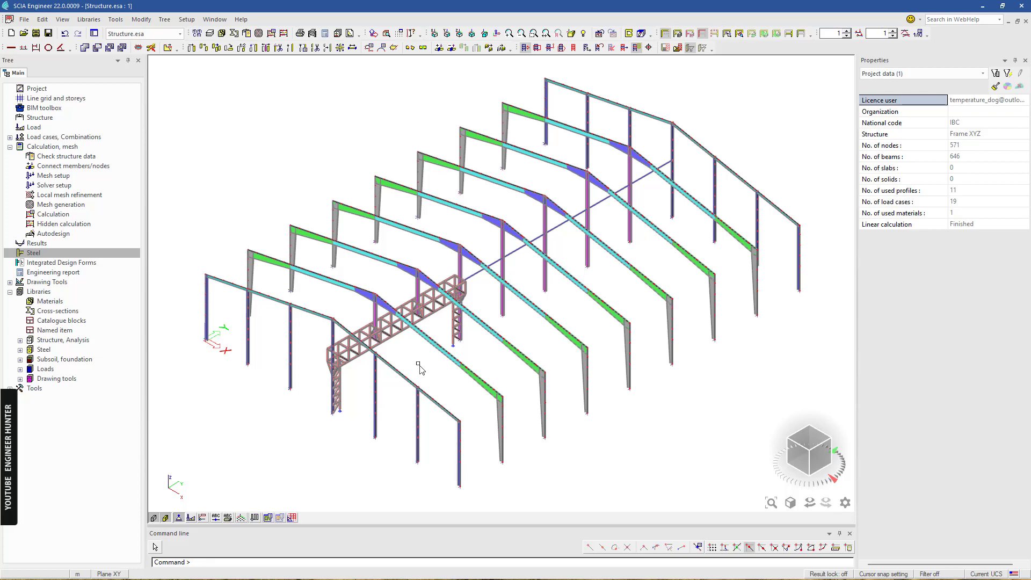
pyautogui.scroll(4, 345, 355)
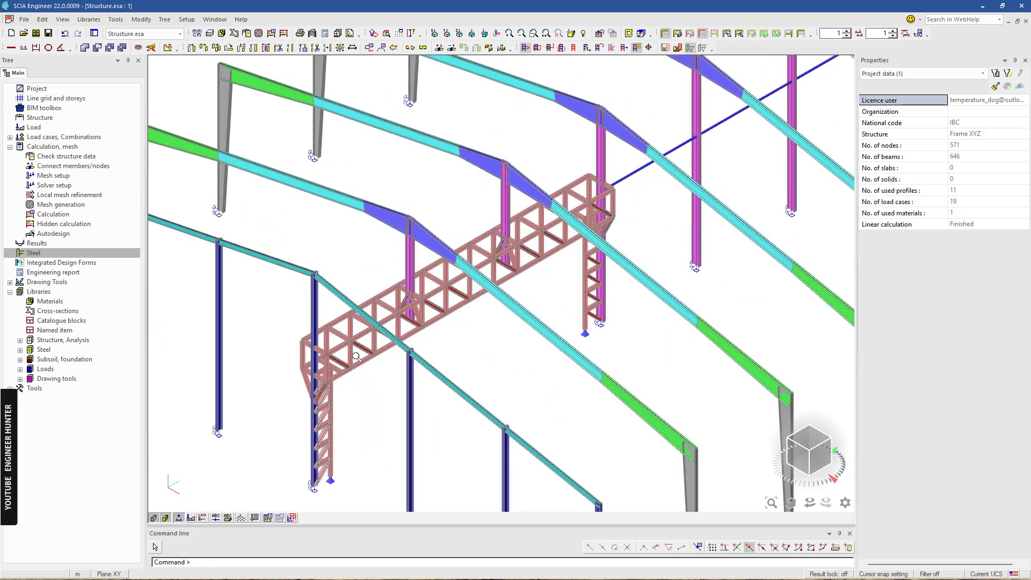
pyautogui.moveTo(477, 368); pyautogui.dragTo(509, 339, button='middle')
pyautogui.scroll(-5, 524, 340)
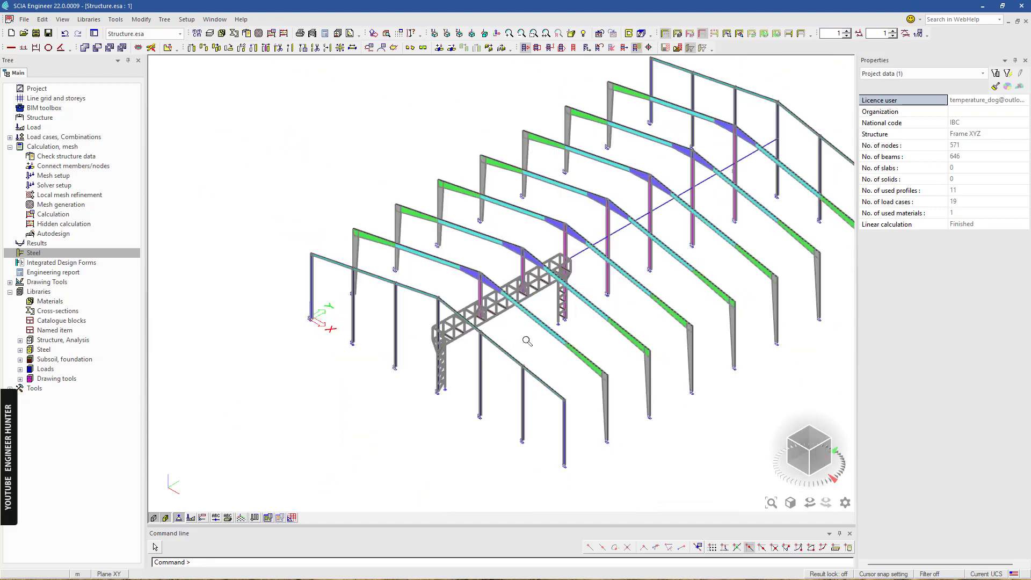
pyautogui.scroll(4, 553, 360)
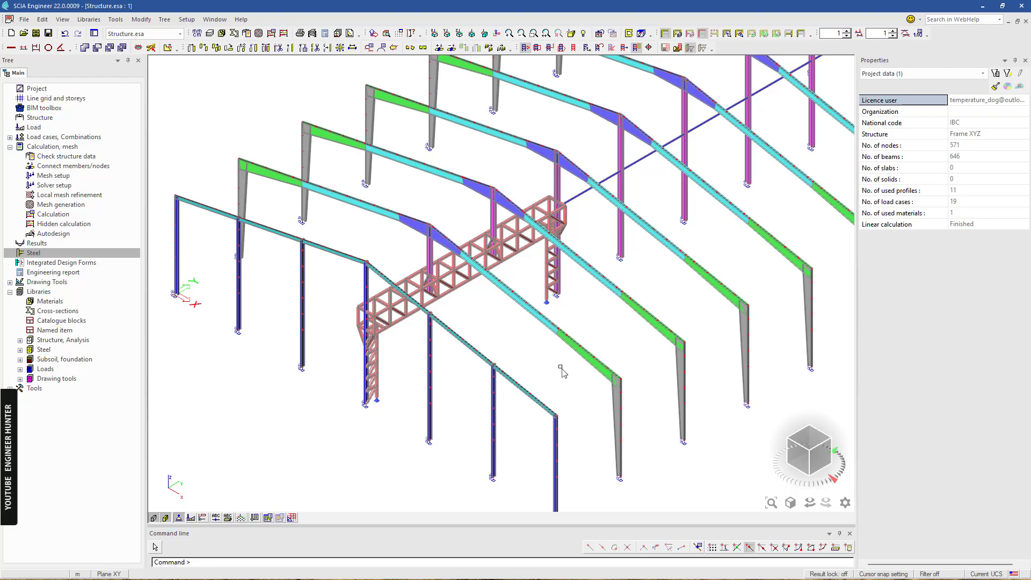
pyautogui.scroll(-2, 553, 371)
pyautogui.scroll(1, 537, 368)
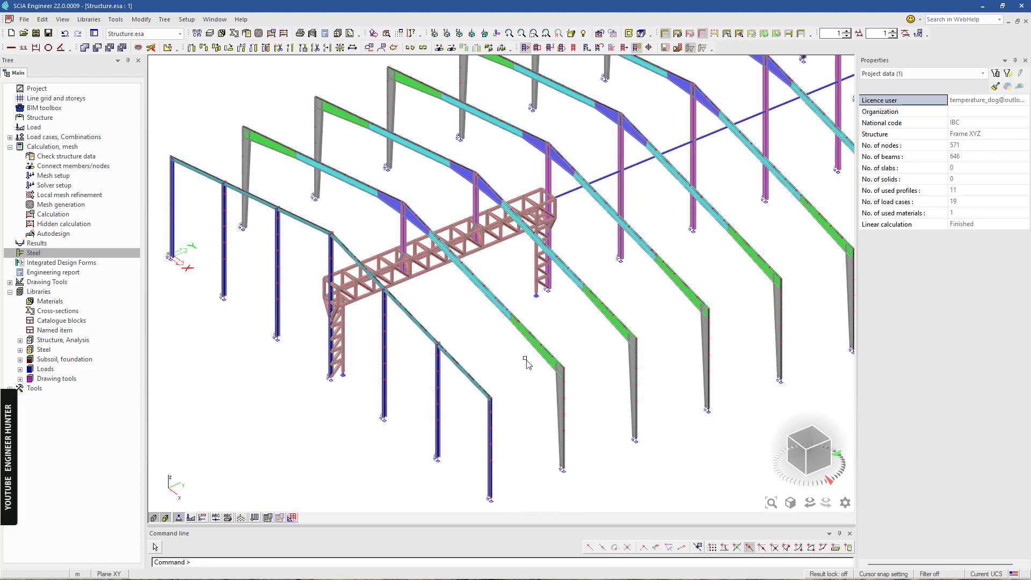